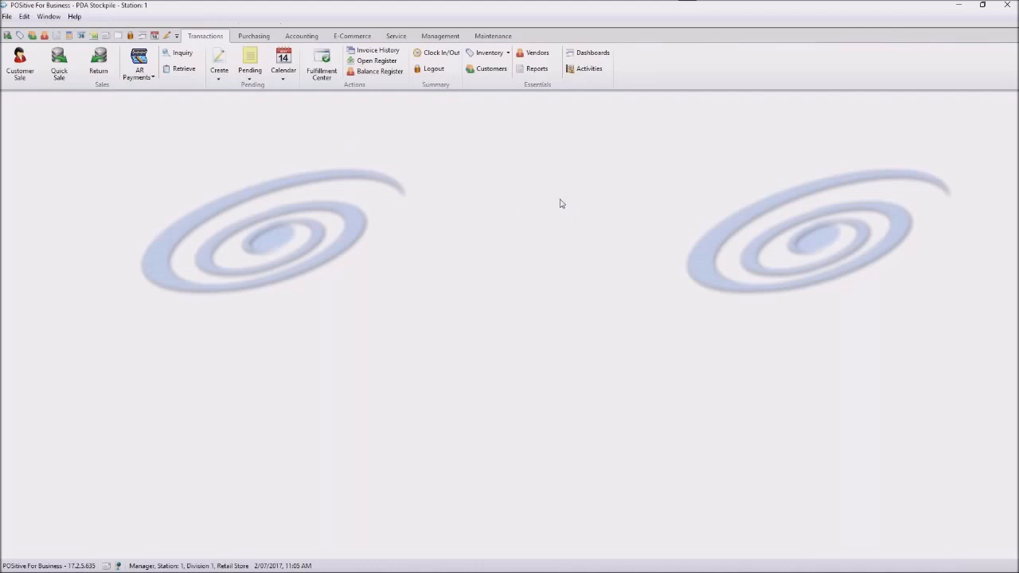
# Examine the SMS texting options for ABC Consignments And More in the Customer Center and in its customer form
pyautogui.click(487, 70)
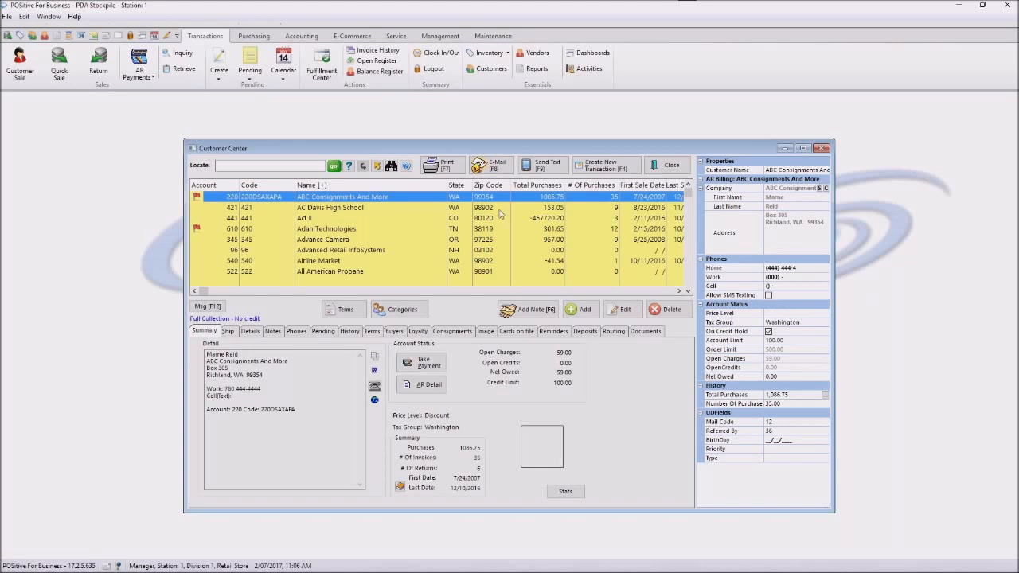
pyautogui.click(769, 296)
pyautogui.click(769, 295)
pyautogui.click(769, 295)
pyautogui.click(626, 310)
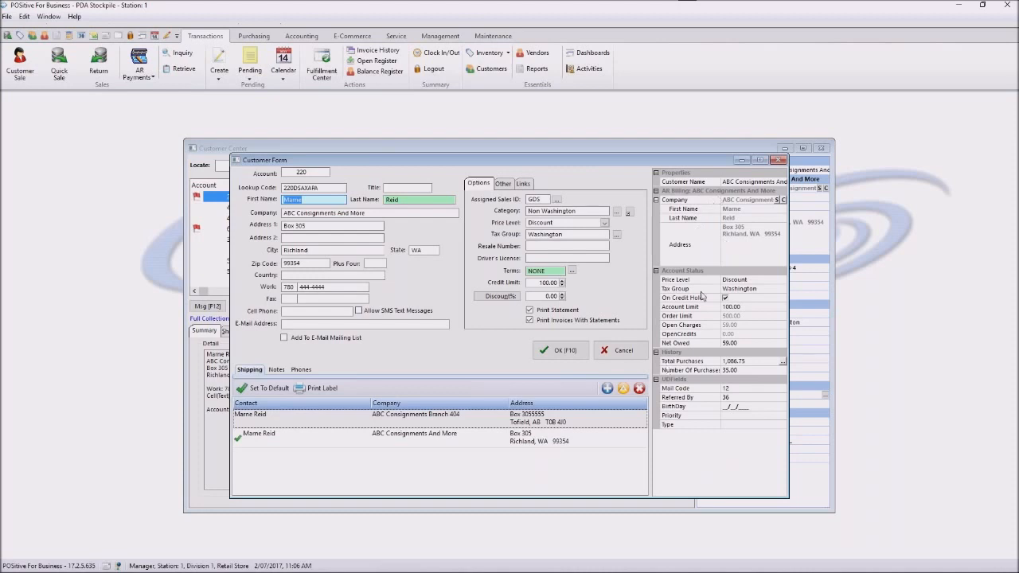
pyautogui.click(779, 160)
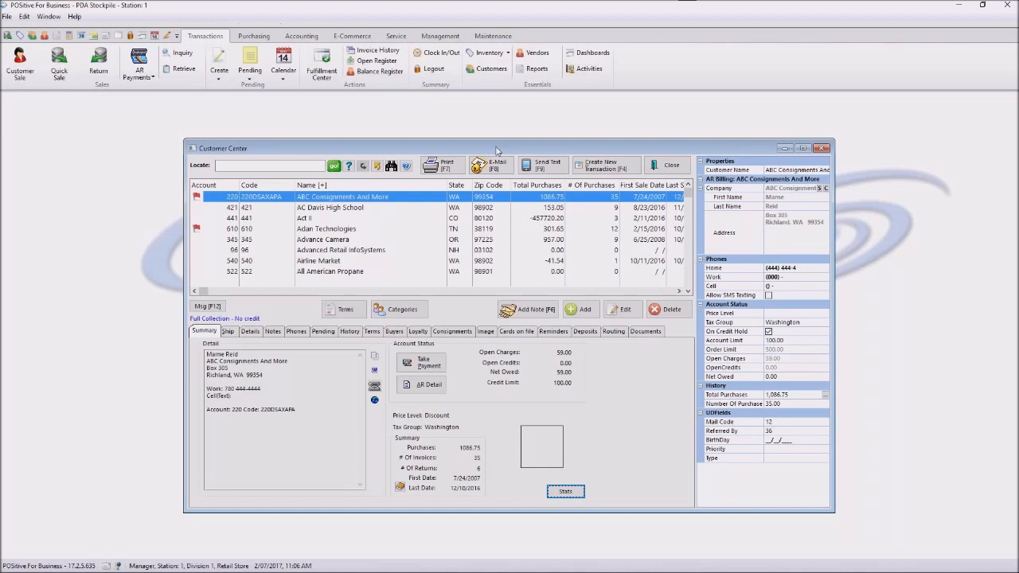
pyautogui.click(822, 148)
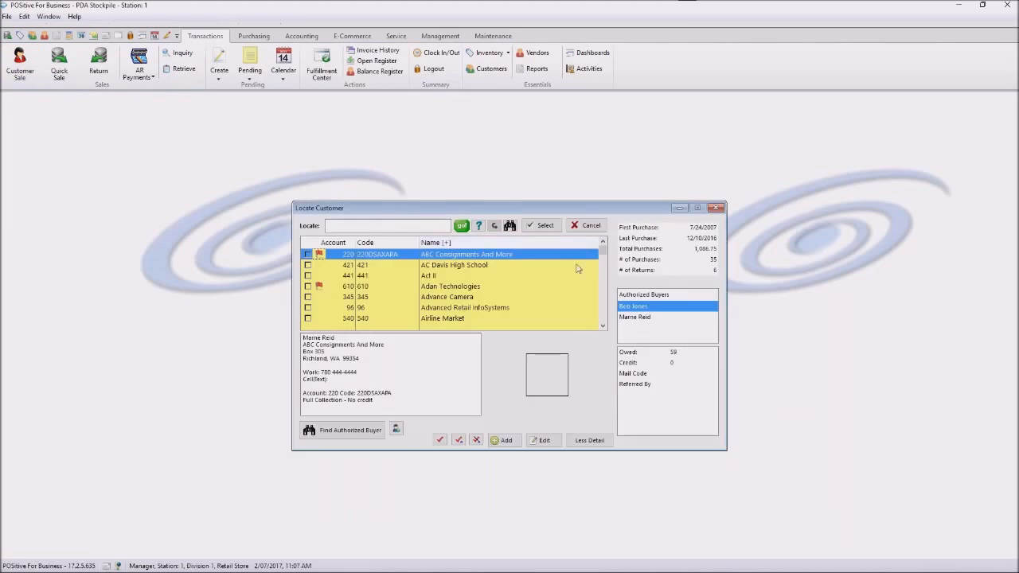
# Start a customer sale for ABC Consignments And More, continuing past the customer message, and add item SKU A
pyautogui.click(546, 230)
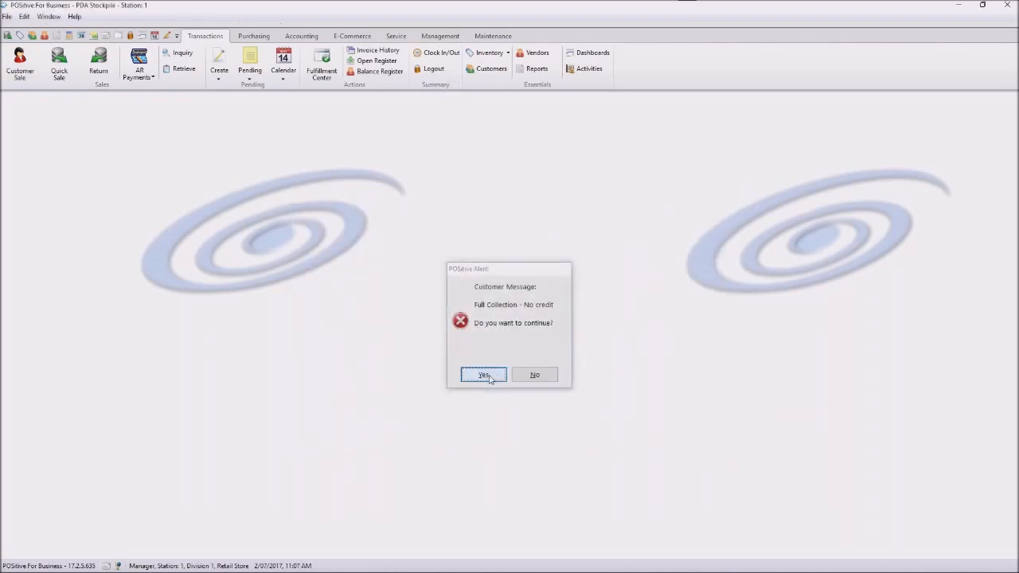
pyautogui.click(484, 375)
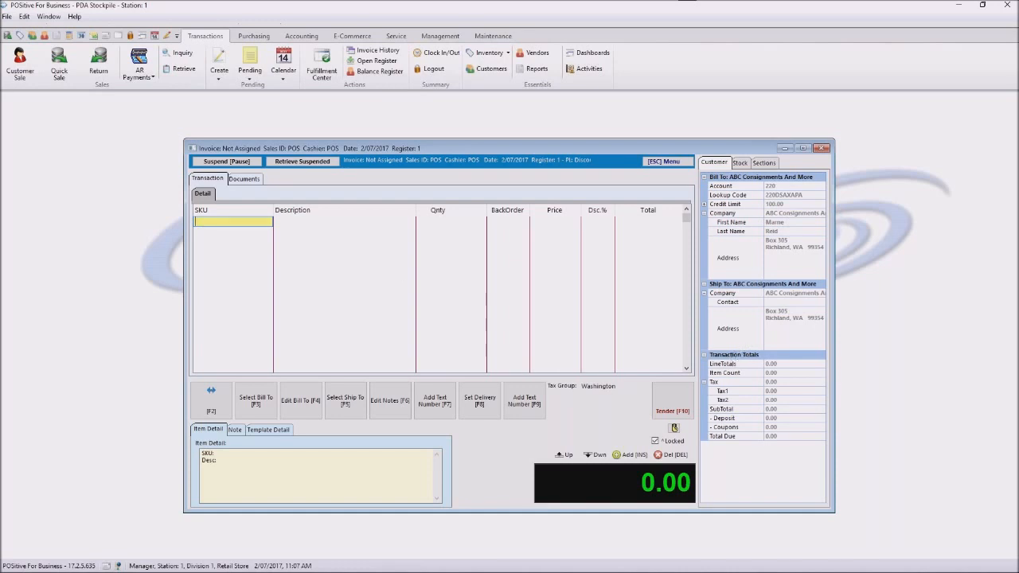
pyautogui.write('A')
pyautogui.press('Return')
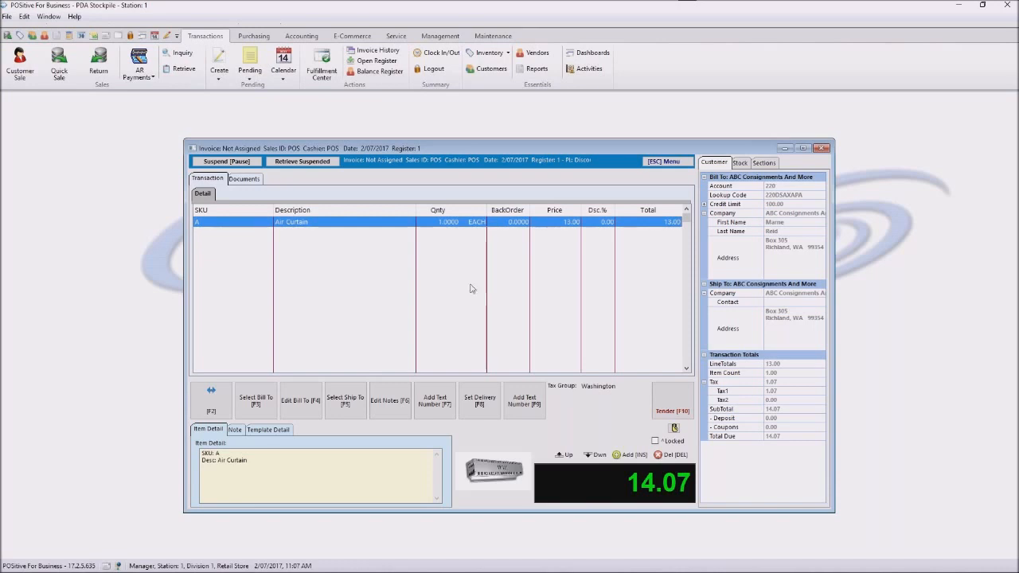
# Examine the Air Curtain's stock details on the invoice, including the Available and PO Summary breakdowns
pyautogui.click(741, 163)
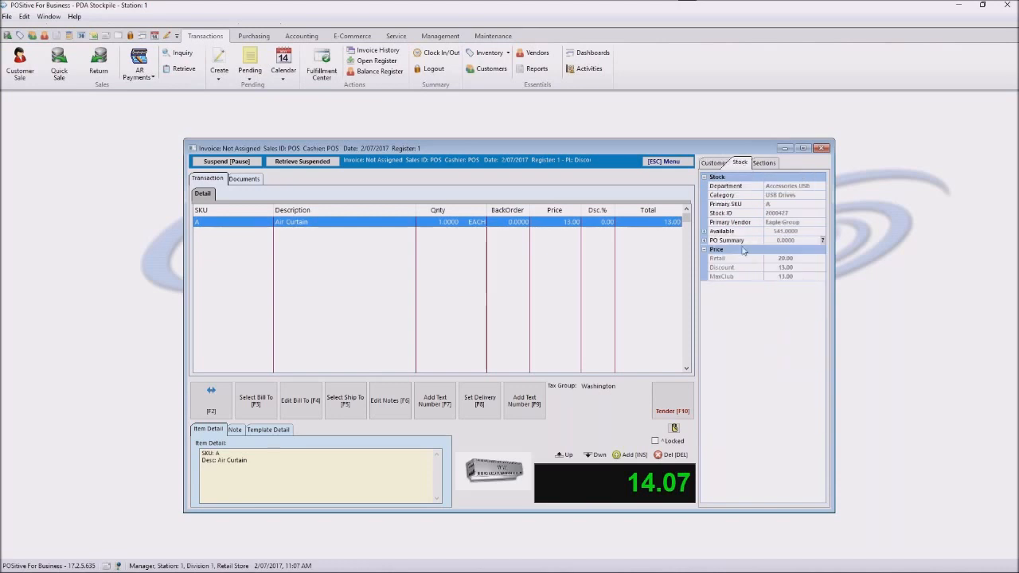
pyautogui.click(704, 231)
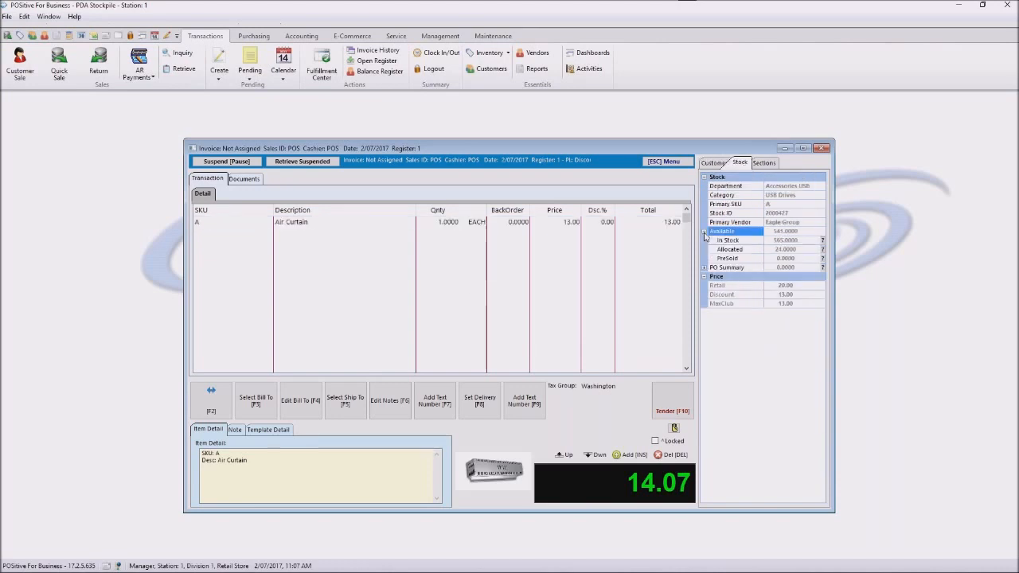
pyautogui.click(704, 268)
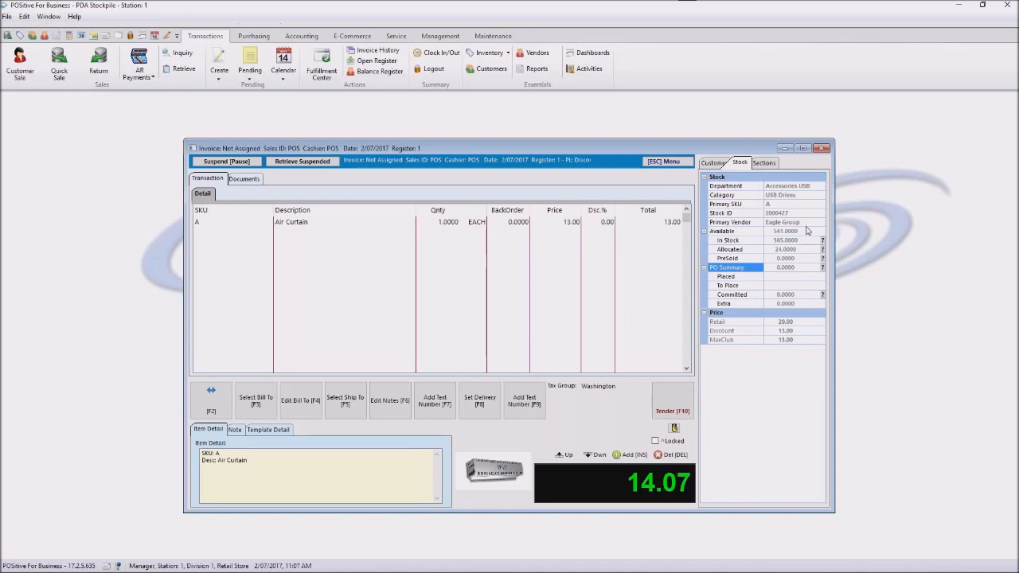
pyautogui.click(298, 226)
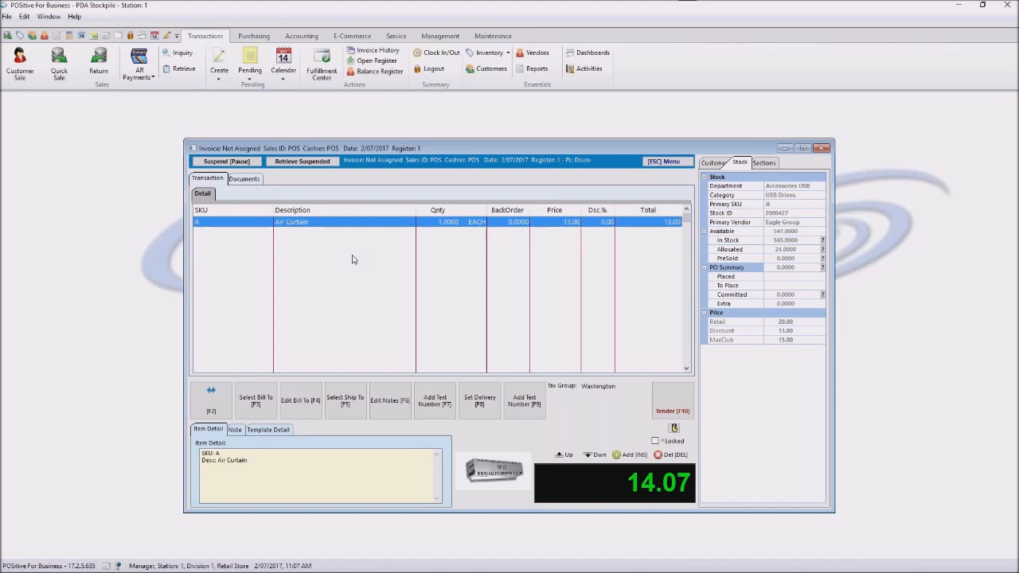
# Insert the pre-defined Limited Warranty note as a transaction note below the Air Curtain line
pyautogui.press('Insert')
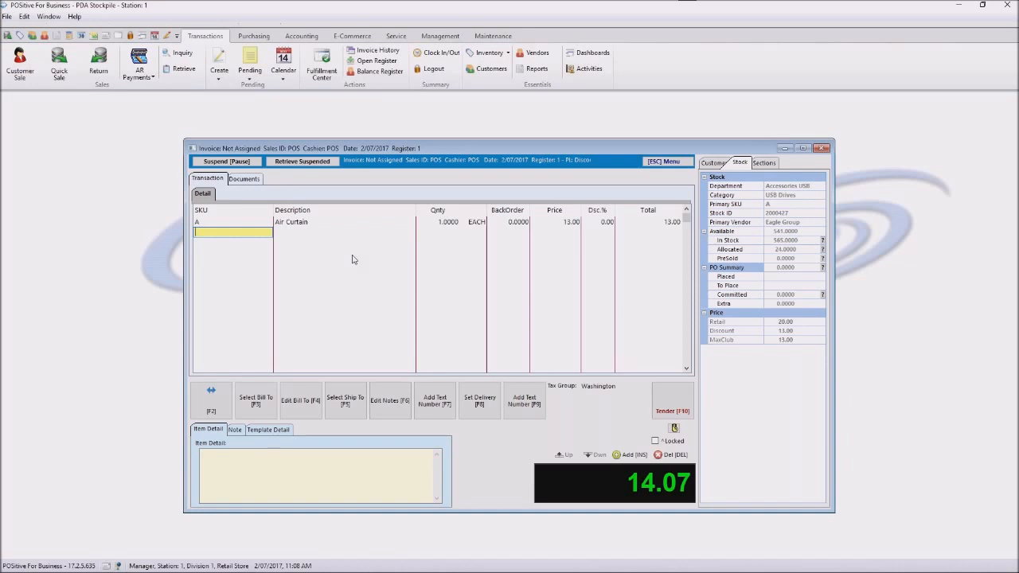
pyautogui.press('F6')
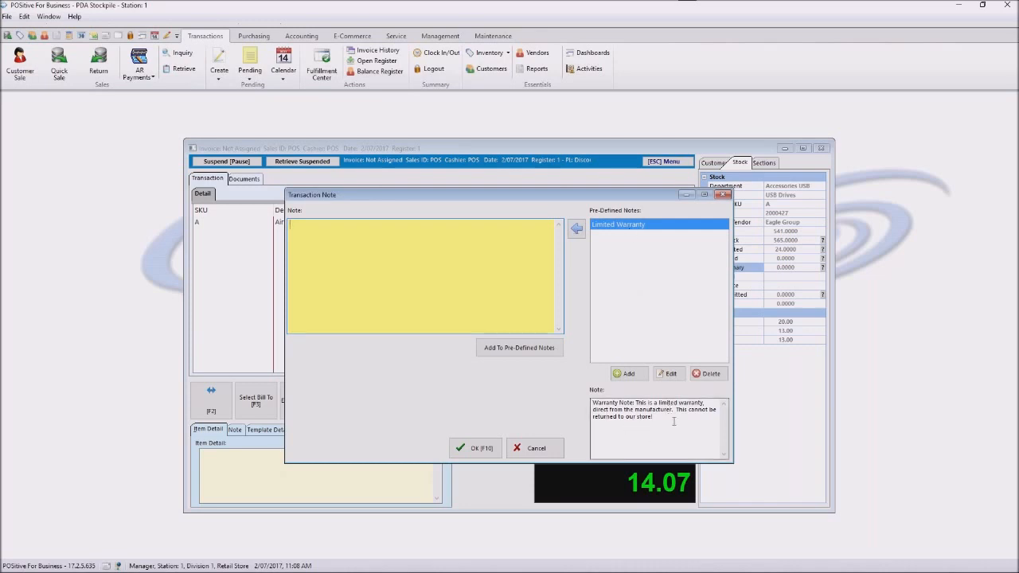
pyautogui.click(576, 229)
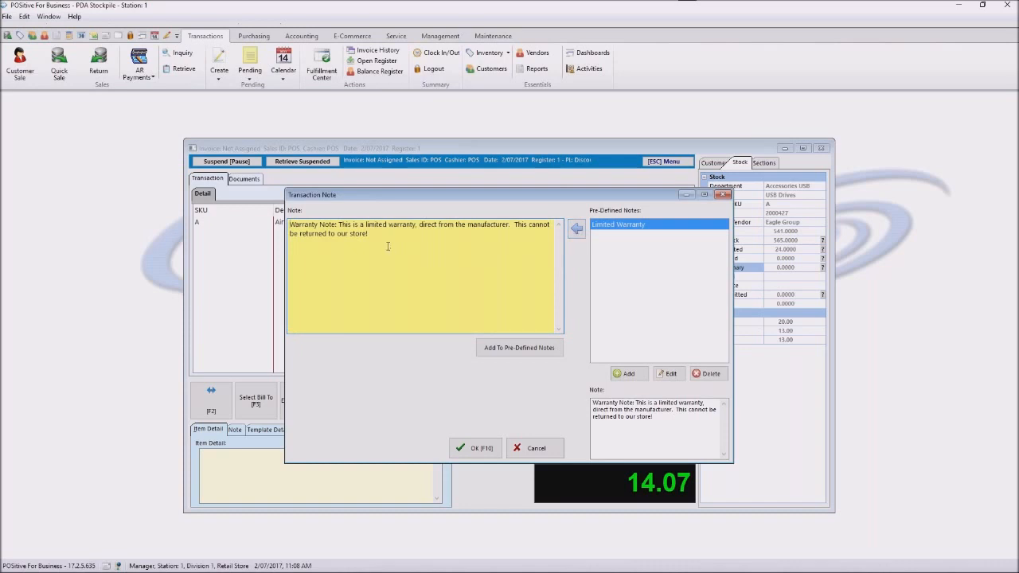
pyautogui.click(471, 449)
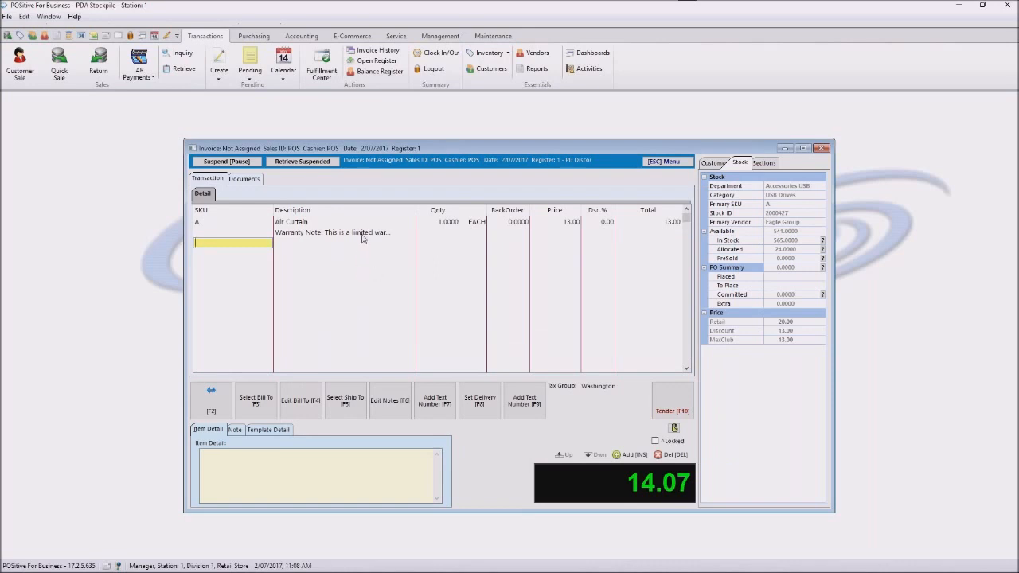
# Move the warranty note line above the Air Curtain line and back below it
pyautogui.click(364, 239)
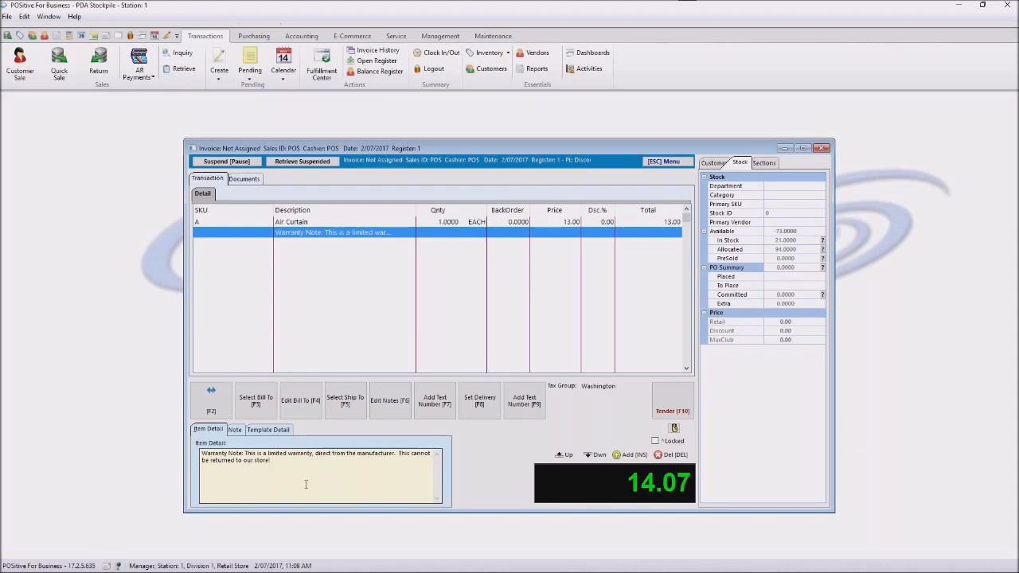
pyautogui.hotkey('ctrl', 'Up')
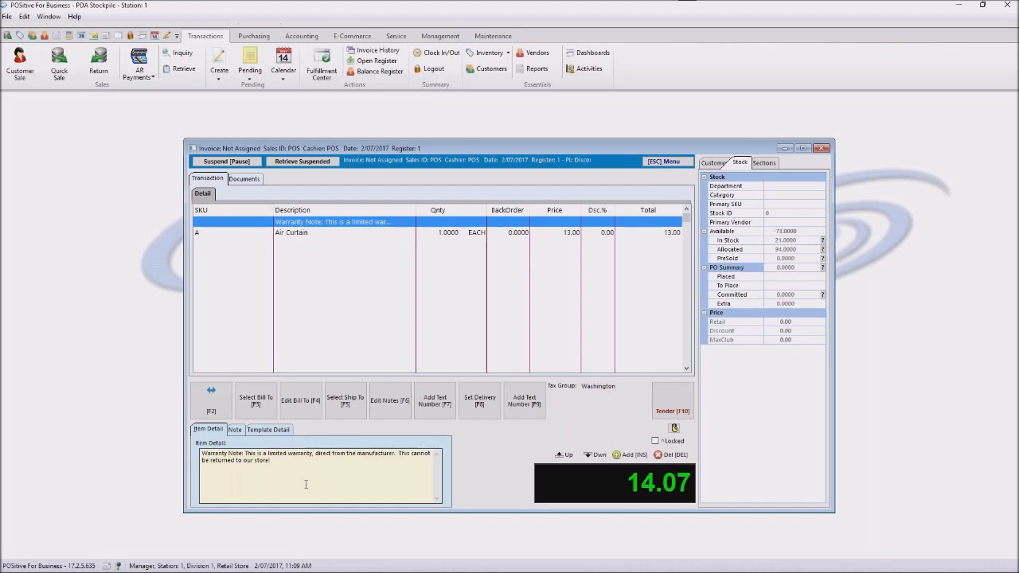
pyautogui.hotkey('ctrl', 'Down')
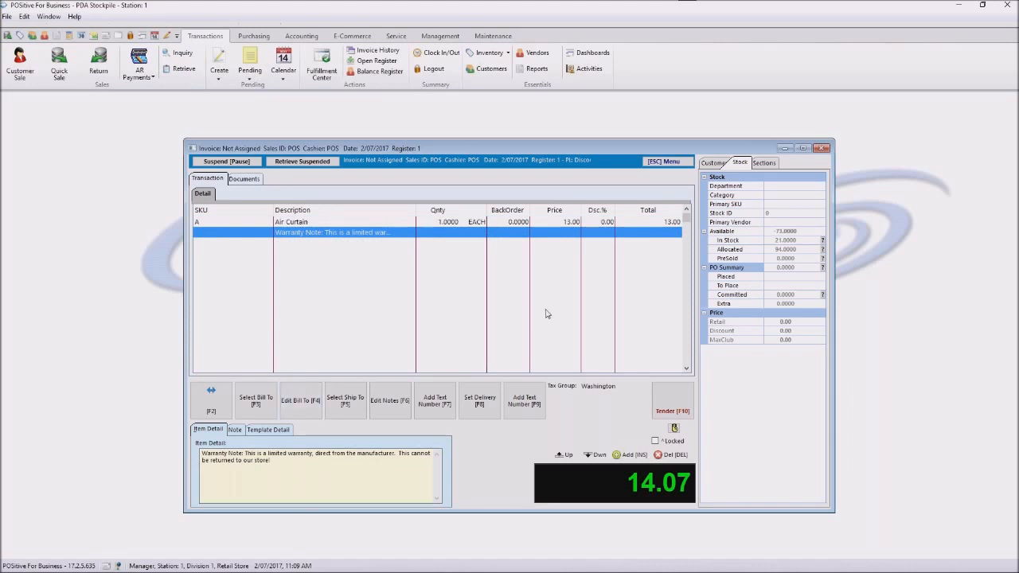
# Close the Air Curtain invoice and void it
pyautogui.click(821, 150)
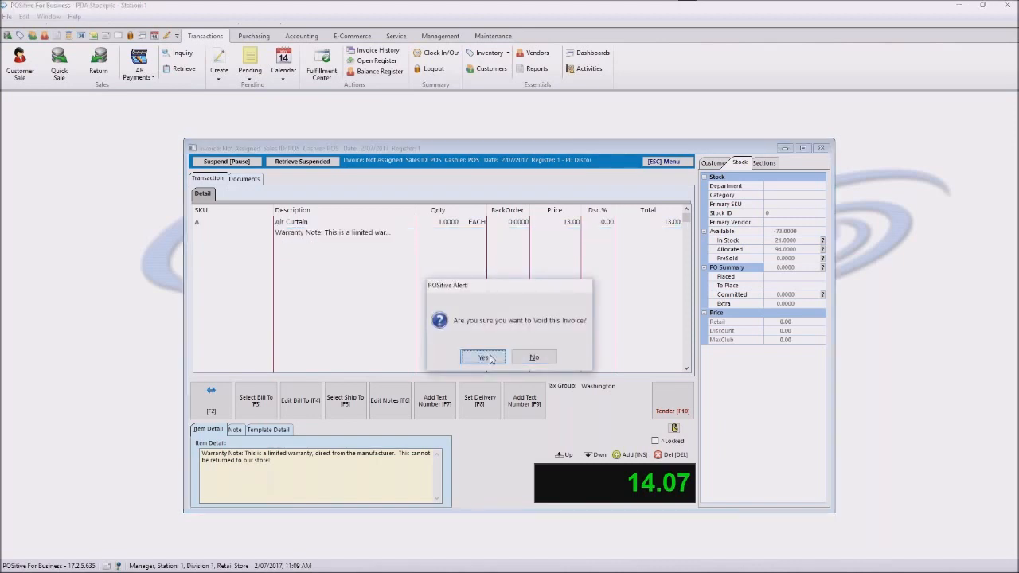
pyautogui.click(484, 358)
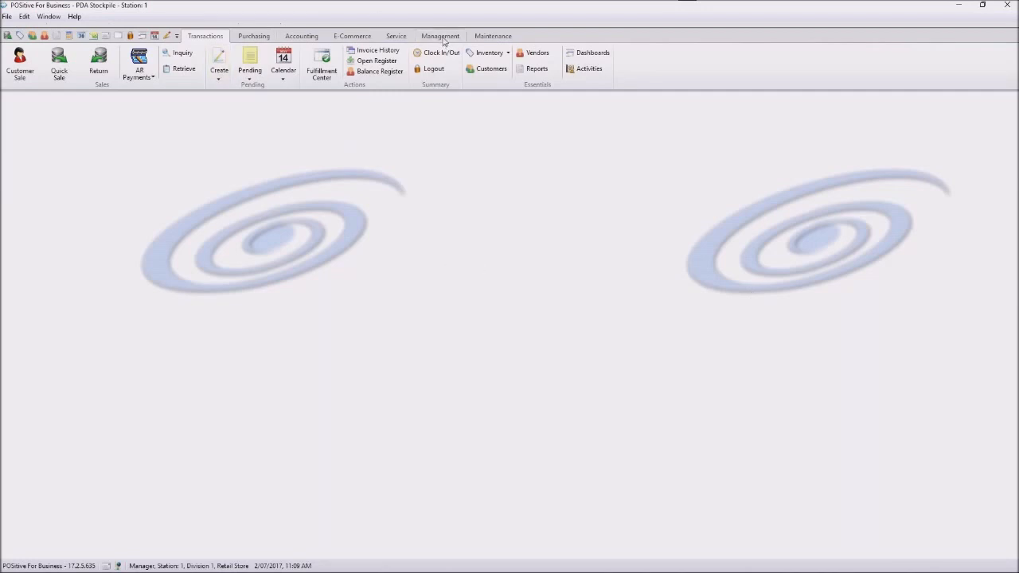
# Examine the e-mail settings of the Manager employee record, leaving them without saving
pyautogui.click(493, 38)
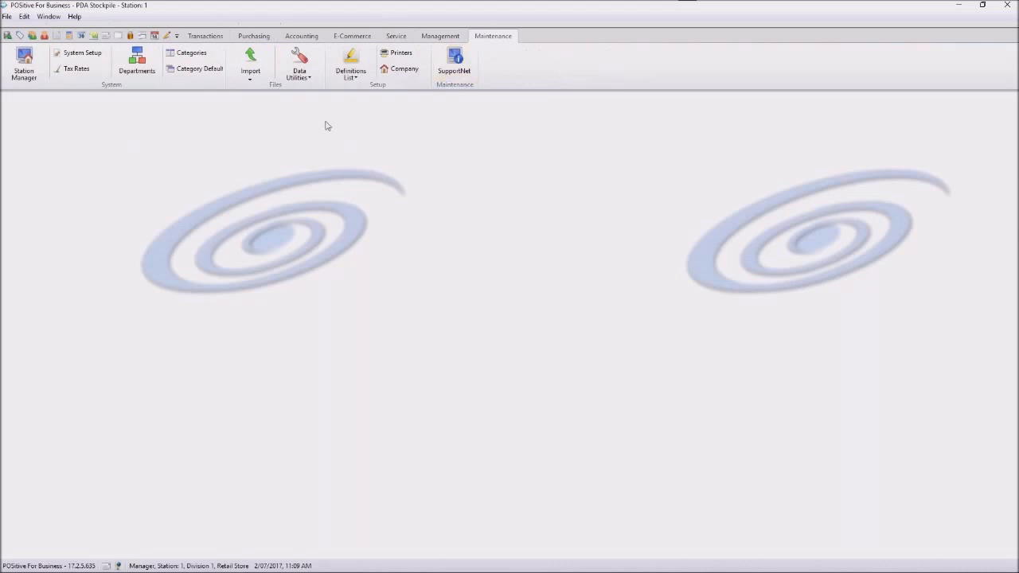
pyautogui.click(440, 37)
pyautogui.click(116, 72)
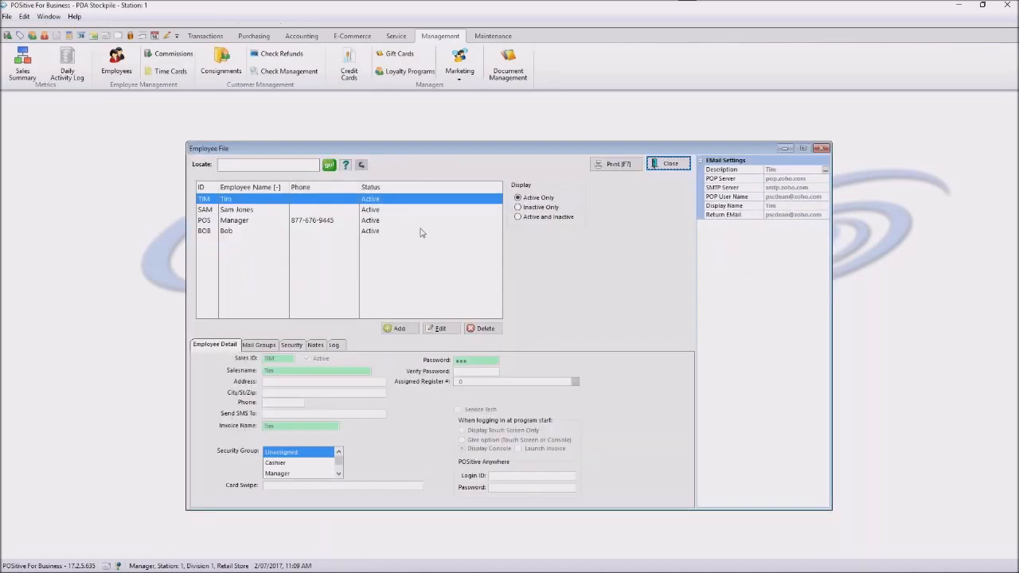
pyautogui.click(243, 222)
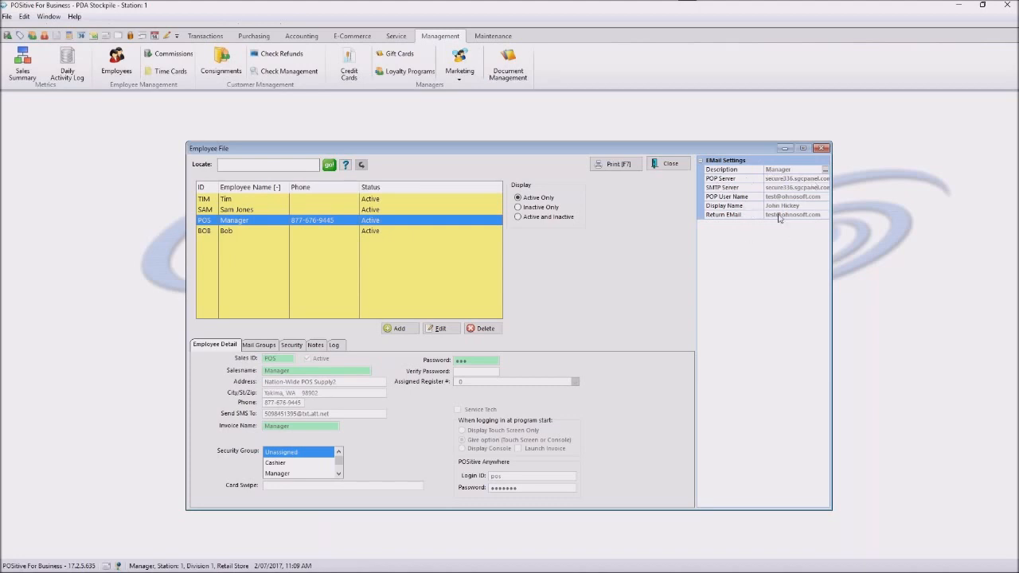
pyautogui.click(825, 171)
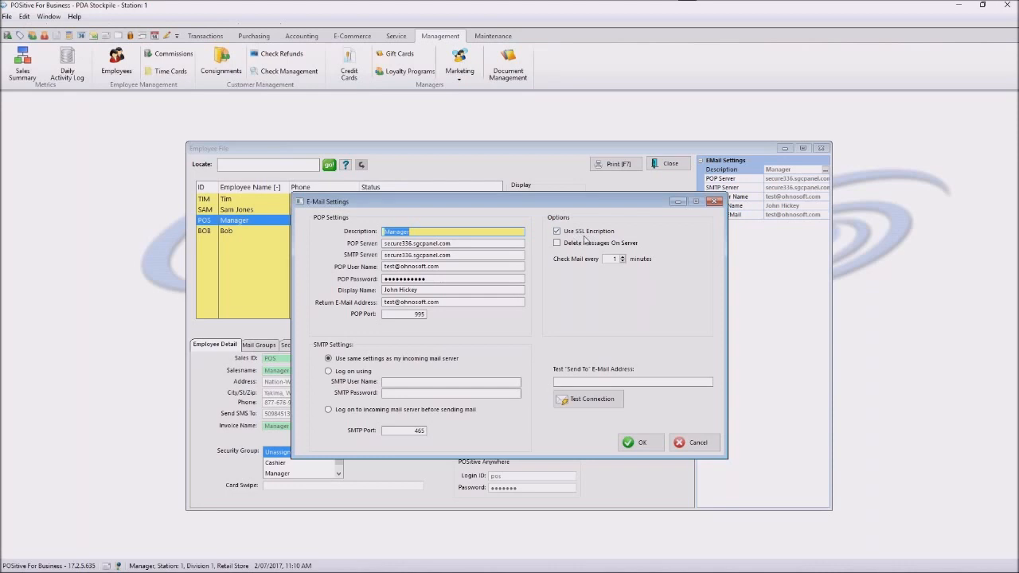
pyautogui.click(694, 444)
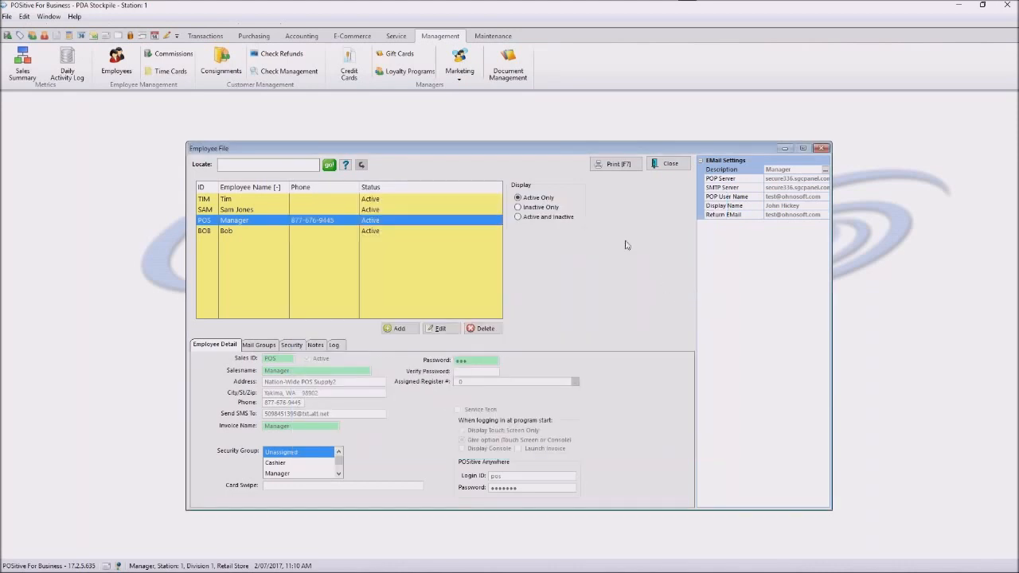
pyautogui.click(821, 148)
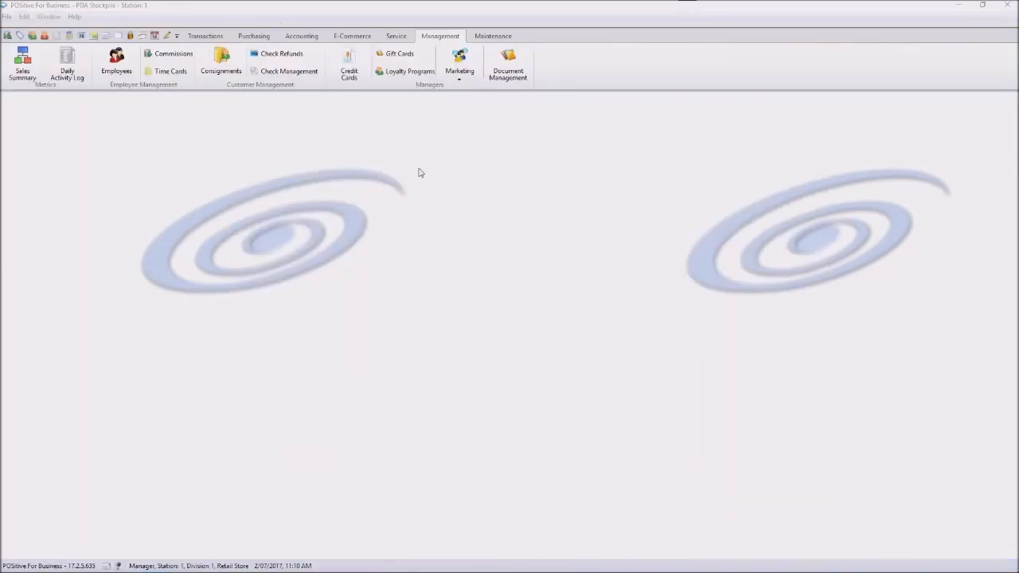
# Examine the Company EMail account's server and port settings in the company information
pyautogui.click(491, 38)
pyautogui.click(404, 69)
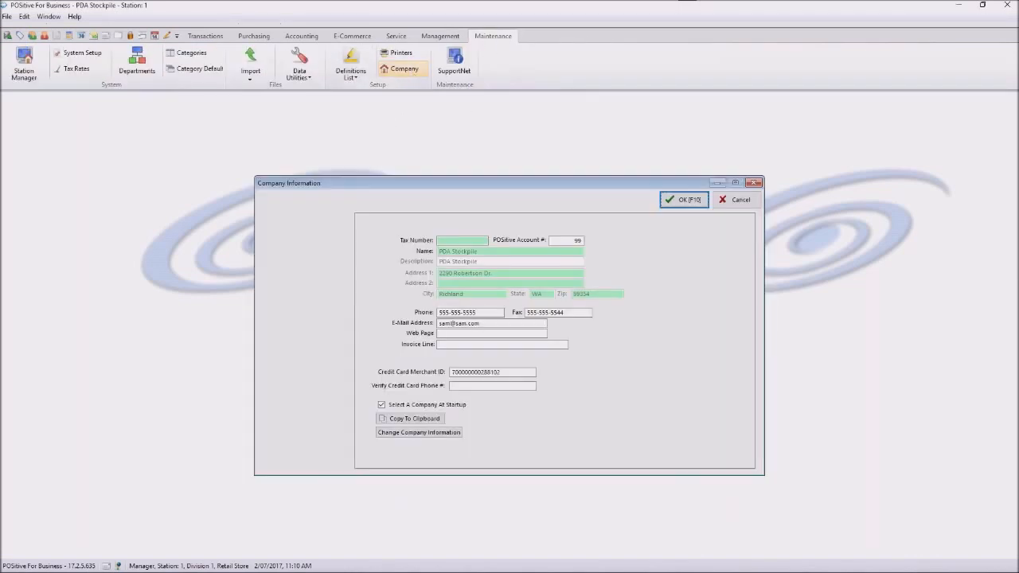
pyautogui.click(294, 275)
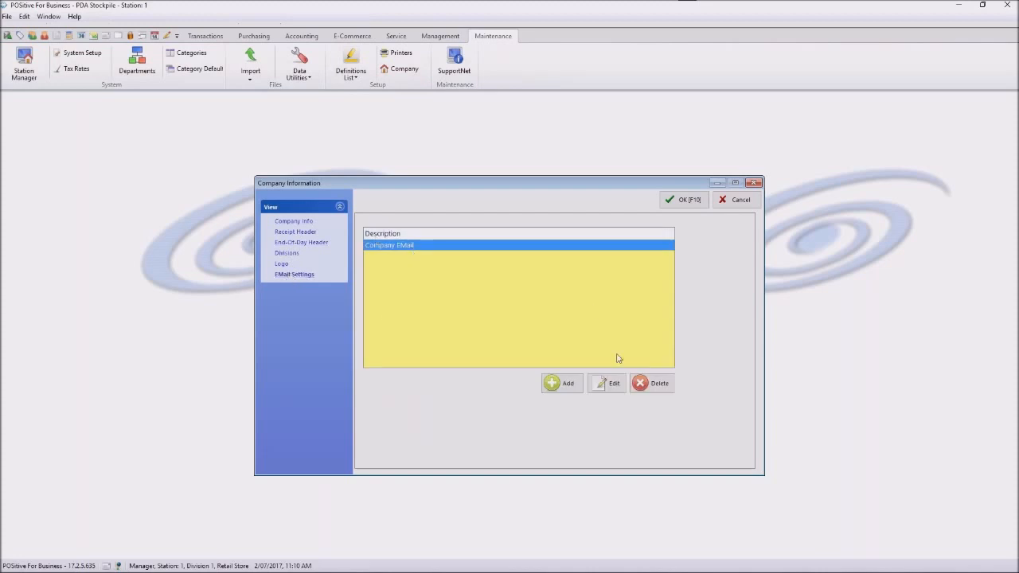
pyautogui.click(610, 387)
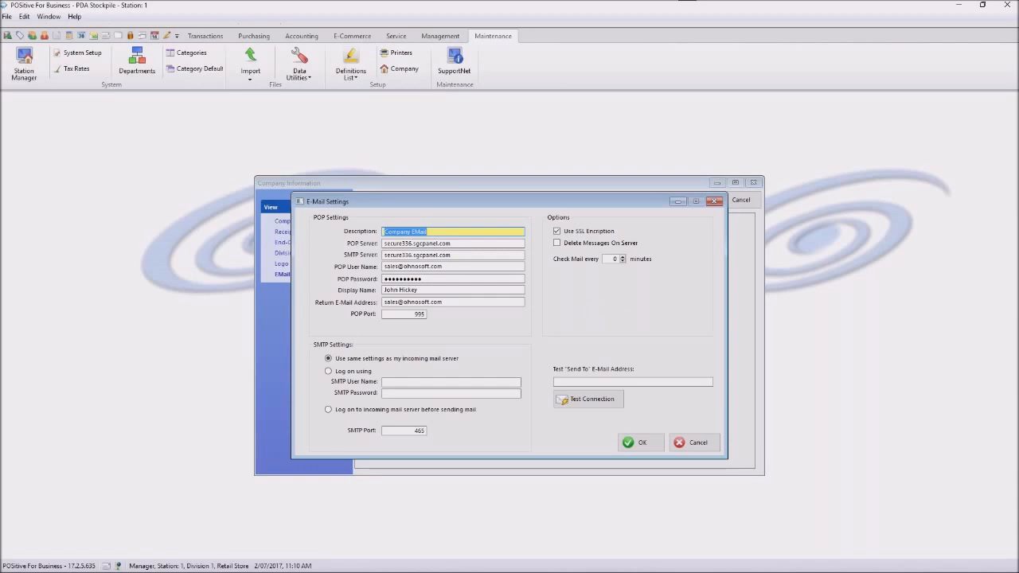
pyautogui.click(644, 443)
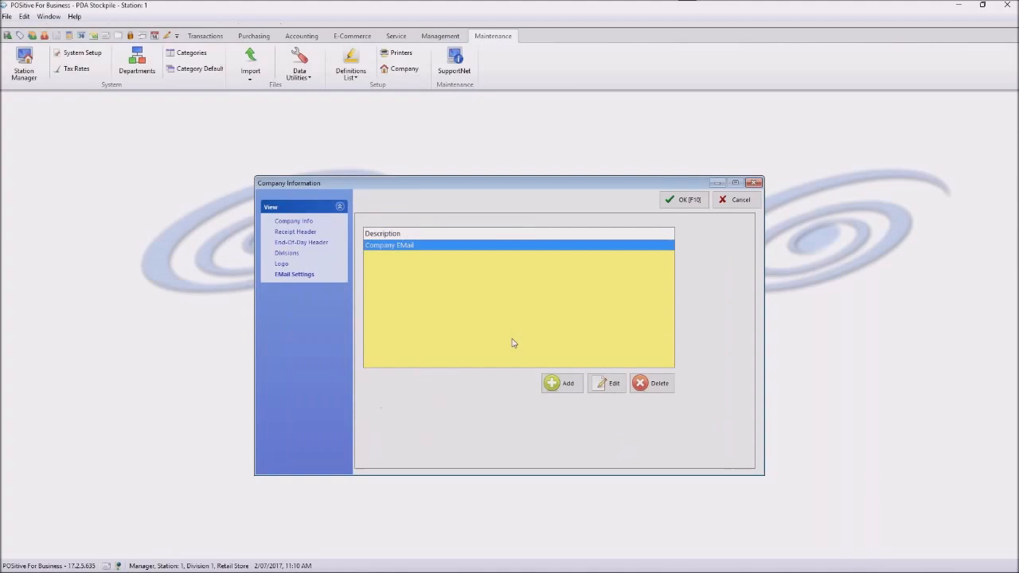
pyautogui.click(691, 202)
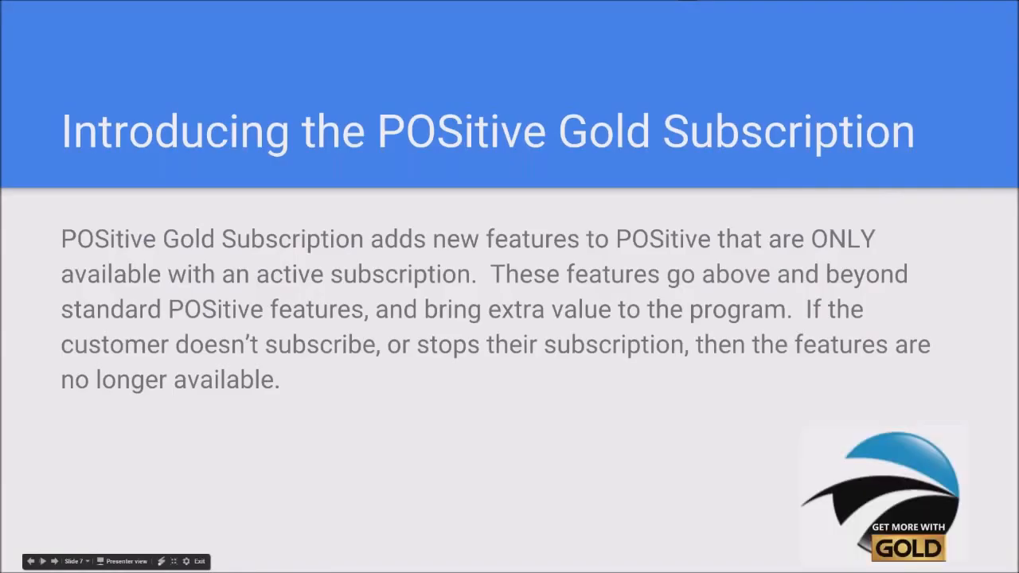
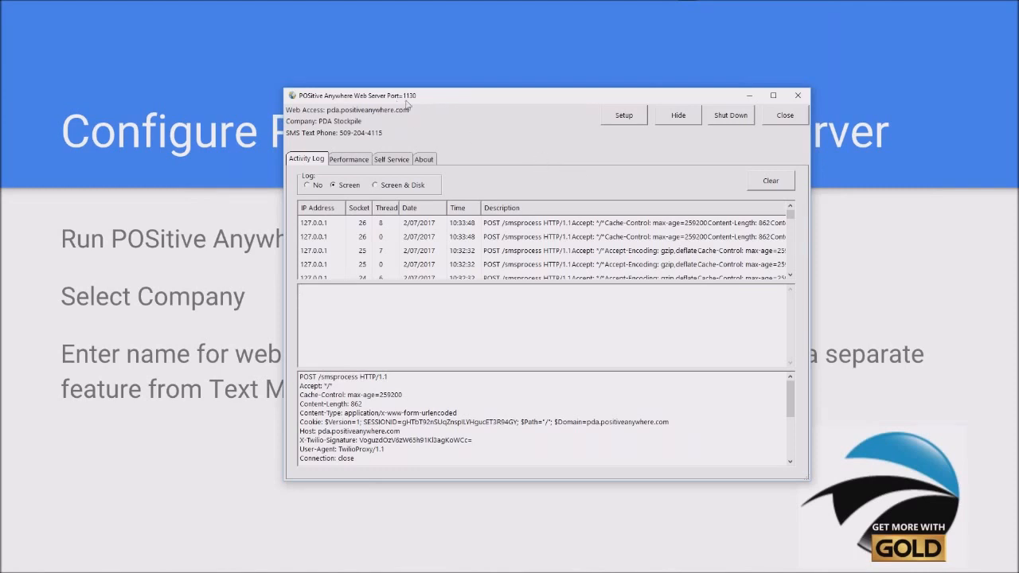
# In the POSitive Anywhere Web Server setup, examine the port, web interface and subdomain settings for PDA Stockpile
pyautogui.click(622, 120)
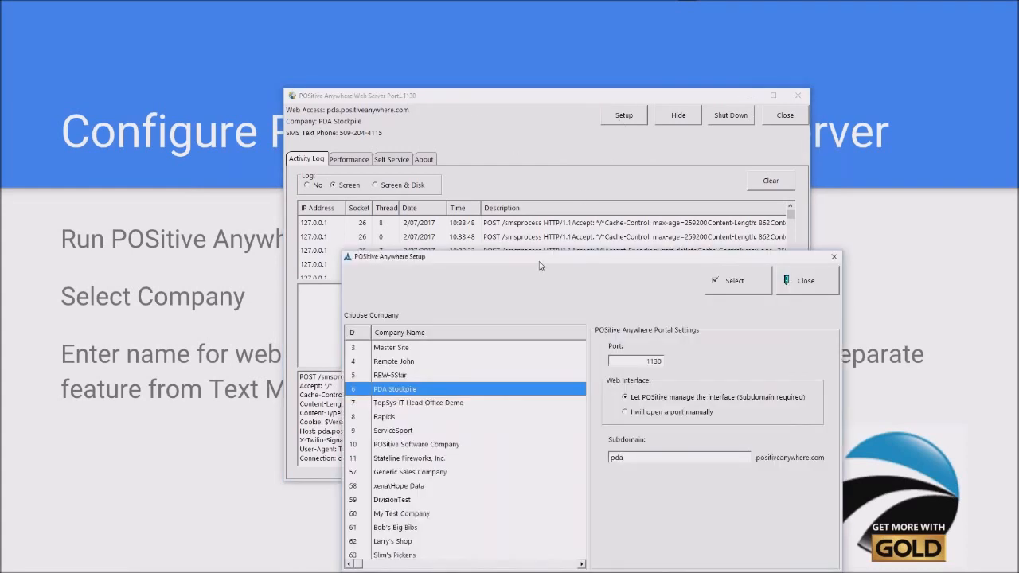
pyautogui.moveTo(542, 266); pyautogui.dragTo(446, 199)
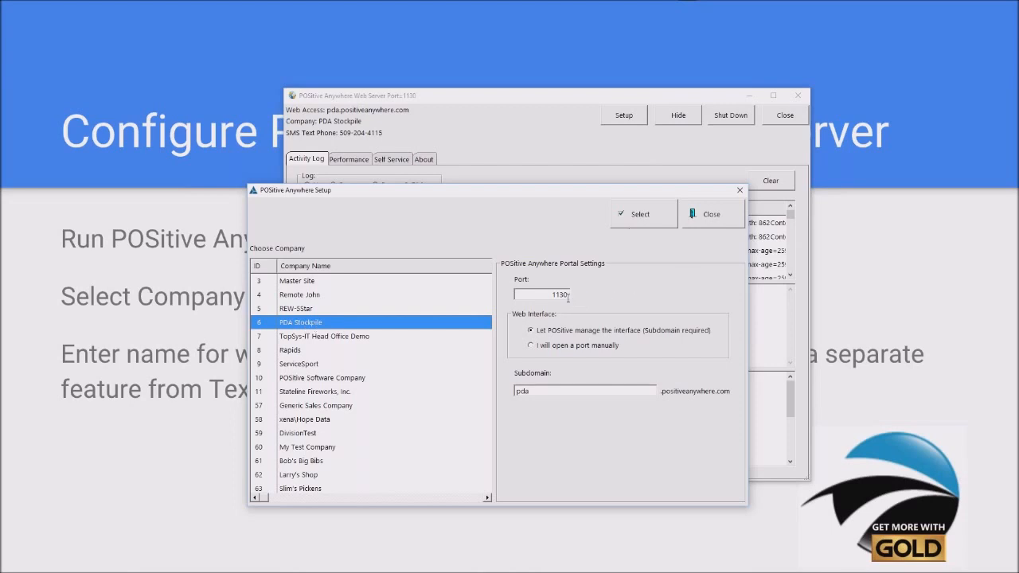
pyautogui.click(547, 391)
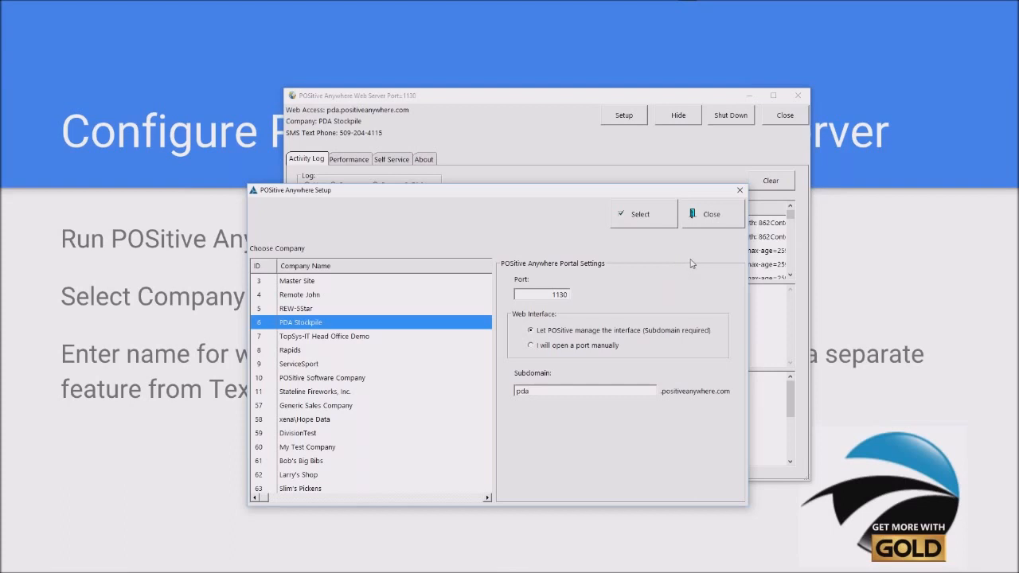
# Close the POSitive Anywhere setup and check the web access address and company in the web server window
pyautogui.click(711, 217)
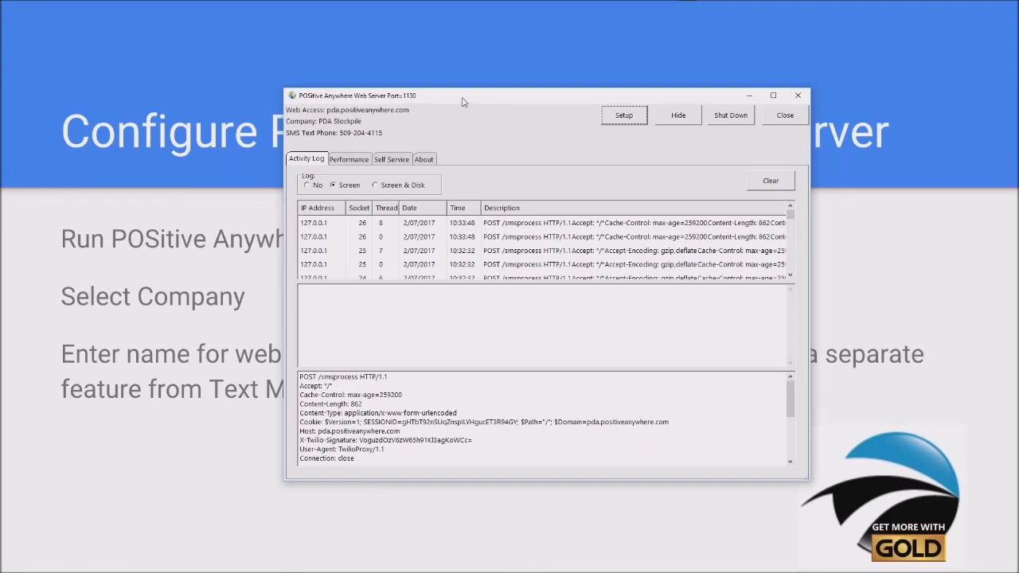
pyautogui.moveTo(463, 101); pyautogui.dragTo(497, 100)
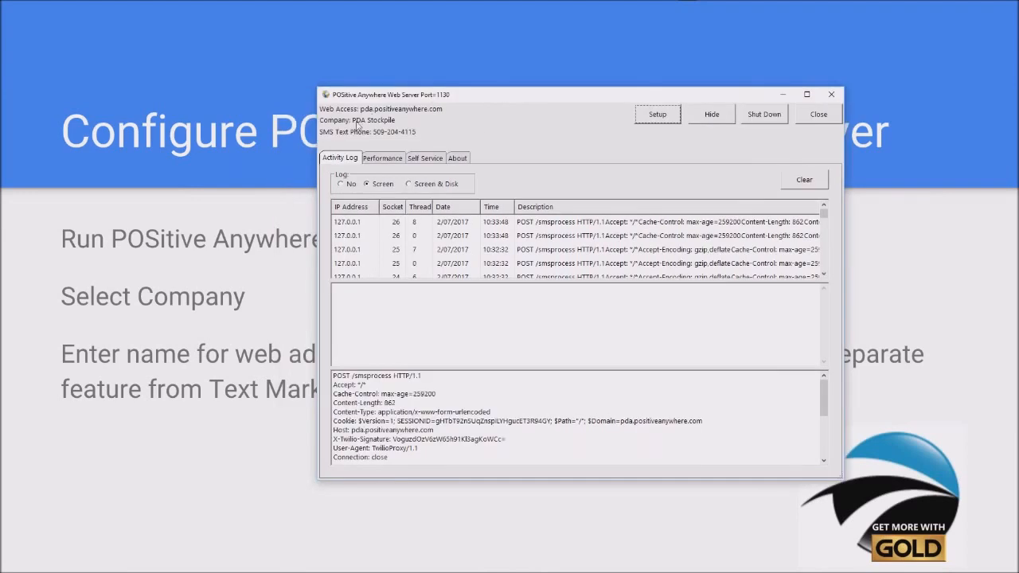
pyautogui.click(514, 104)
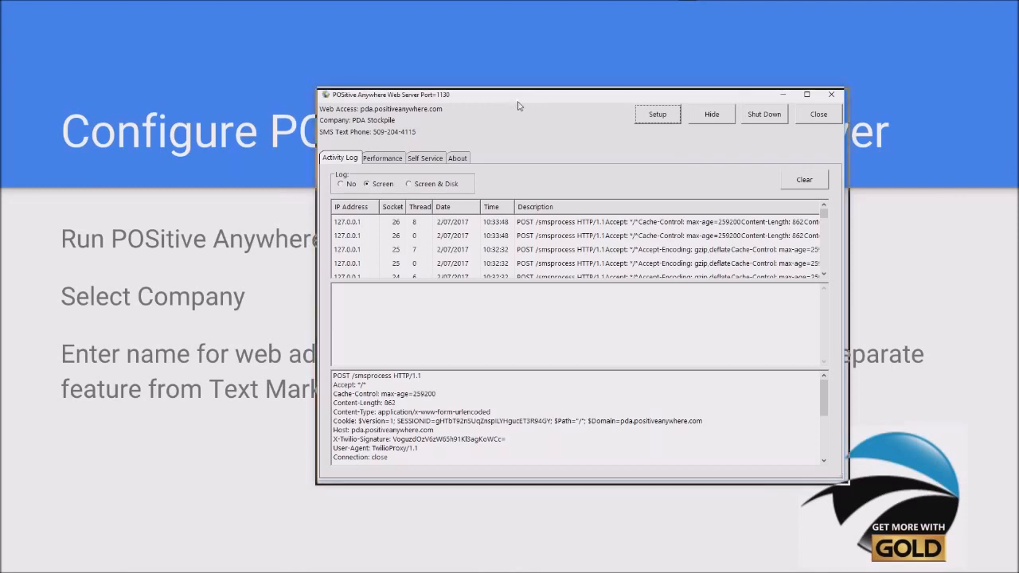
pyautogui.moveTo(518, 106); pyautogui.dragTo(610, 118)
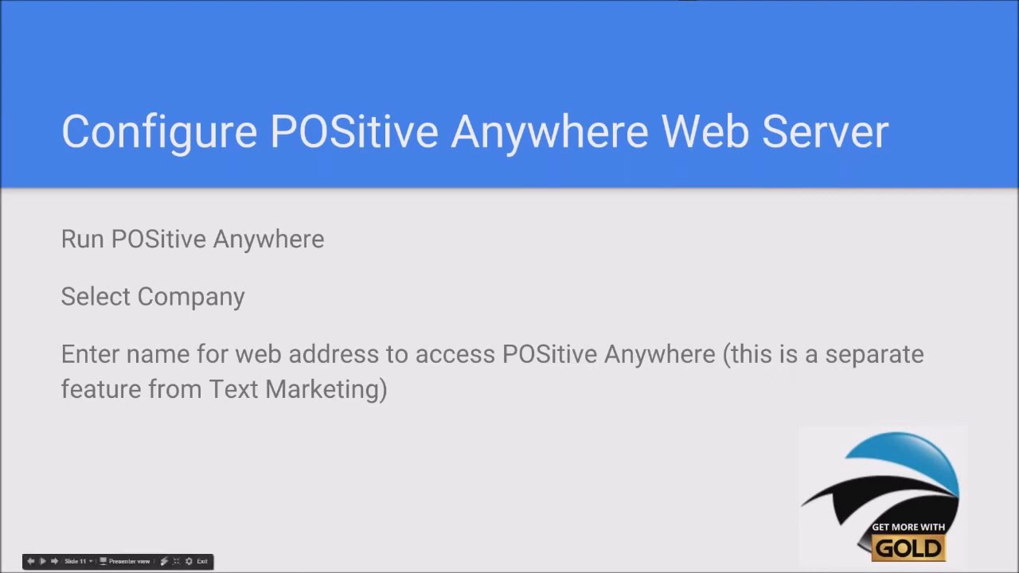
pyautogui.press('Right')
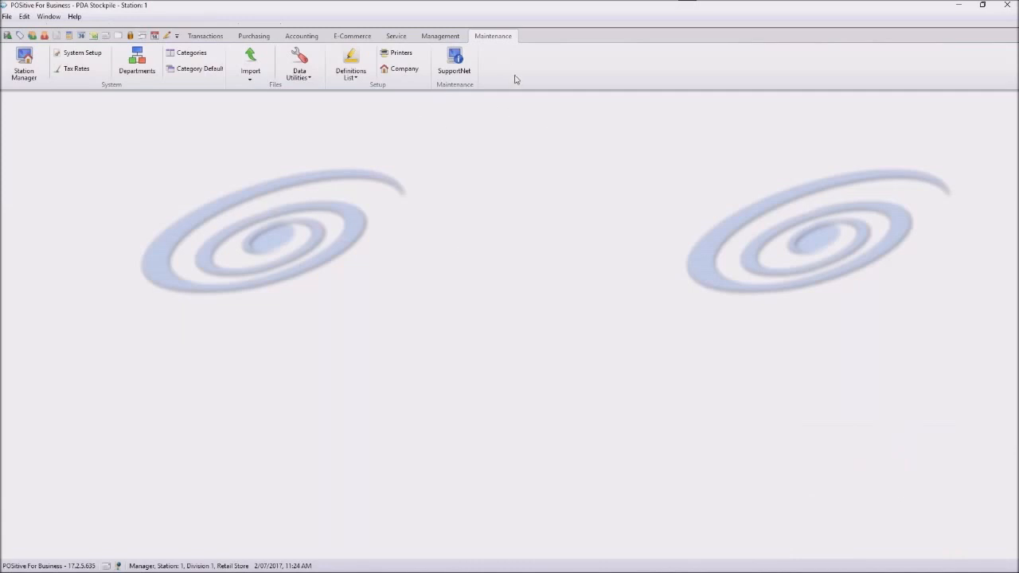
# In the SMS Text Manager settings, append "We'll get back to you soon!" to the generic response for texts without a keyword
pyautogui.click(357, 80)
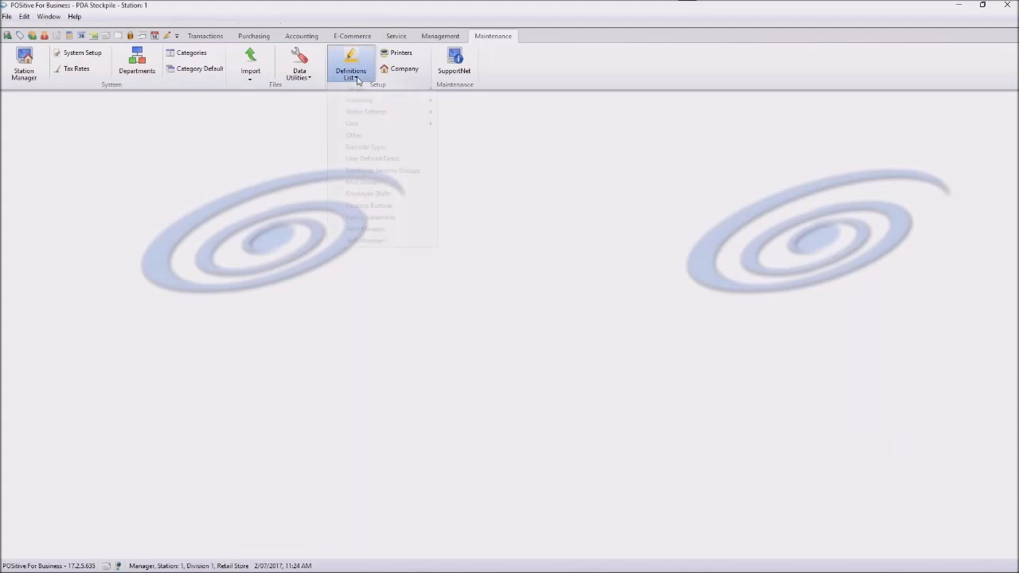
pyautogui.click(374, 241)
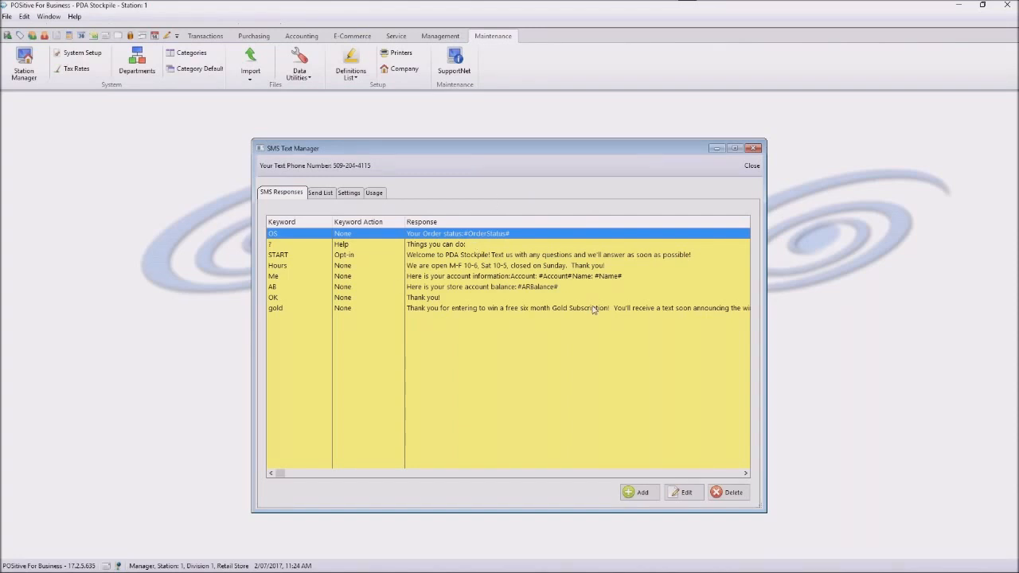
pyautogui.click(351, 194)
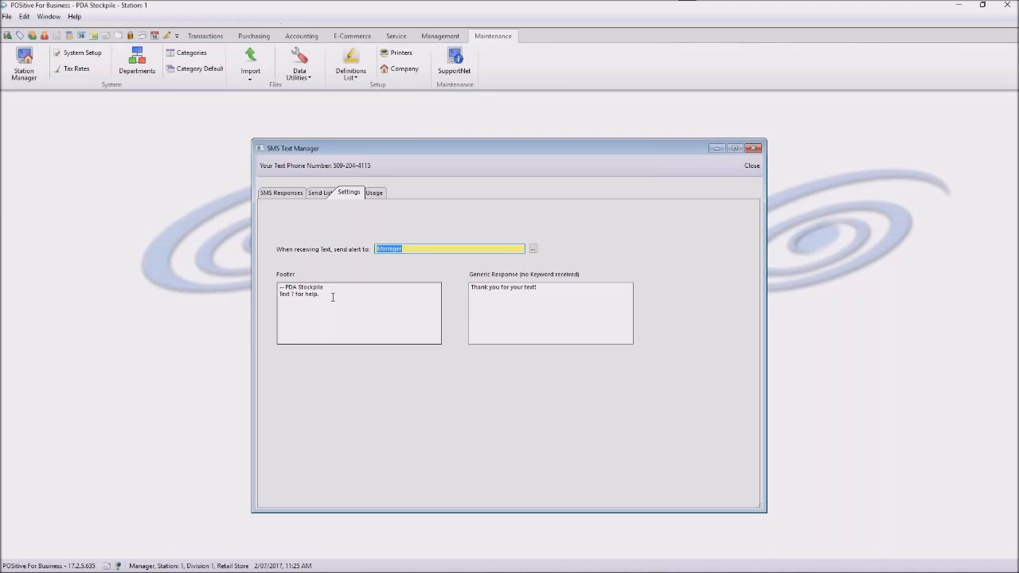
pyautogui.click(333, 297)
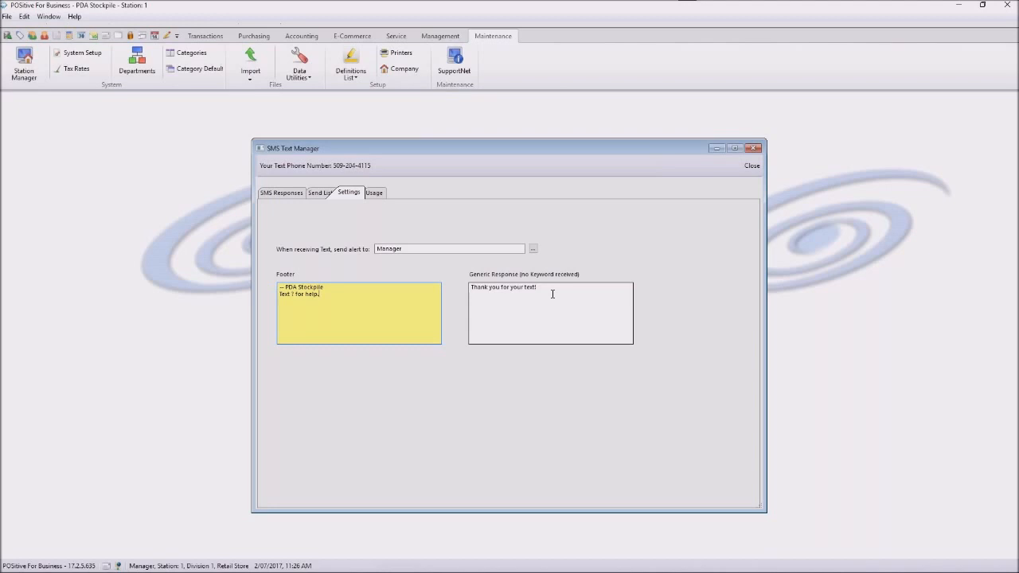
pyautogui.click(555, 295)
pyautogui.write("We'll get ")
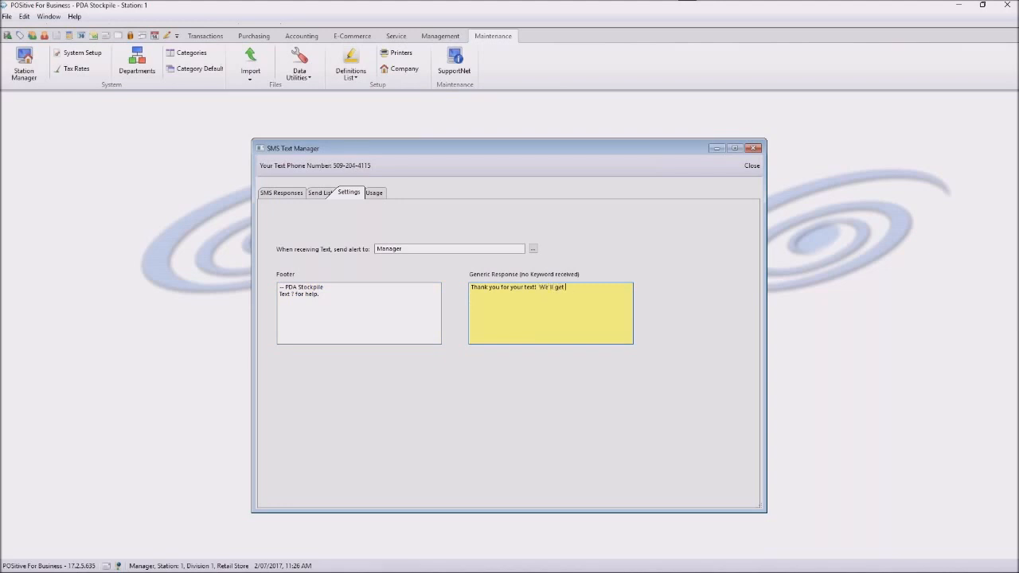
pyautogui.write('back to you soon!')
# Open the START keyword response for editing, keep its action as Opt-in, and check the coupons available for it
pyautogui.click(285, 197)
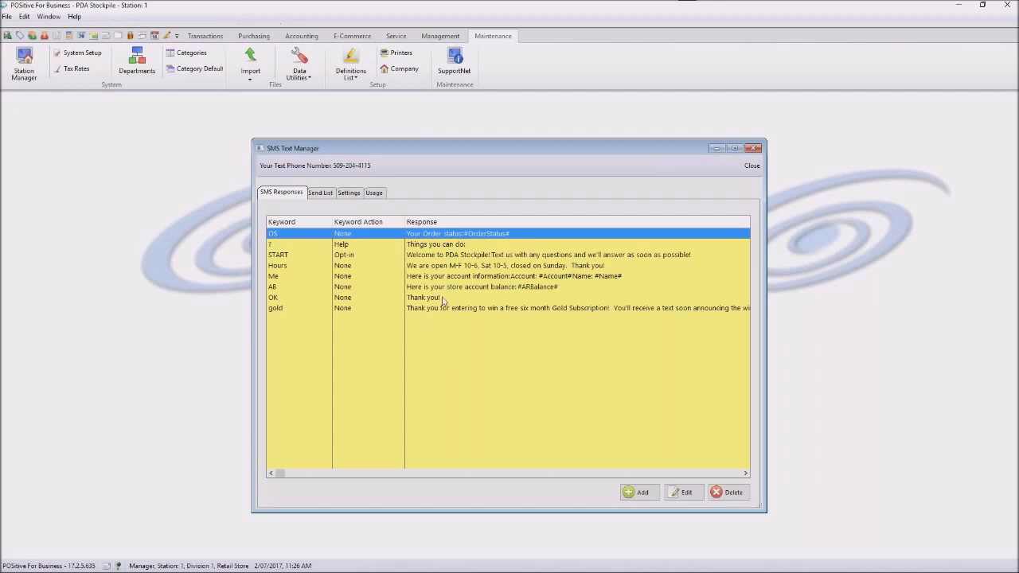
pyautogui.click(421, 256)
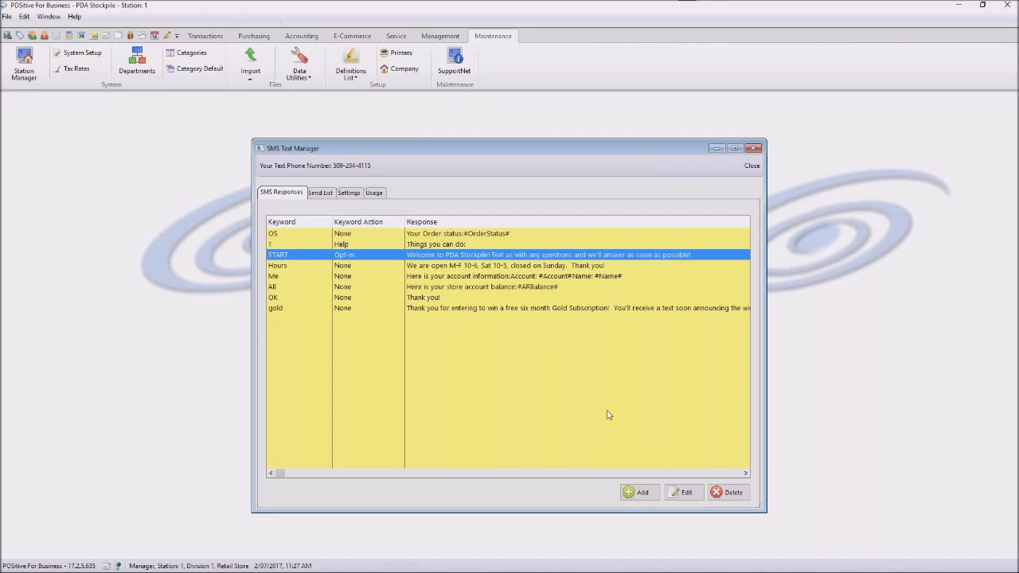
pyautogui.click(683, 493)
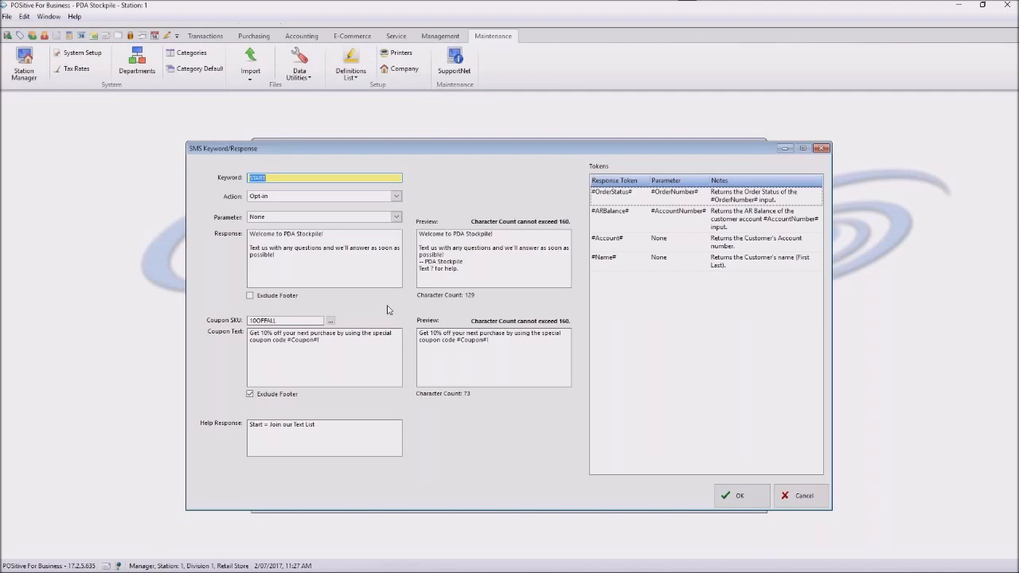
pyautogui.click(273, 178)
pyautogui.doubleClick(273, 178)
pyautogui.click(396, 197)
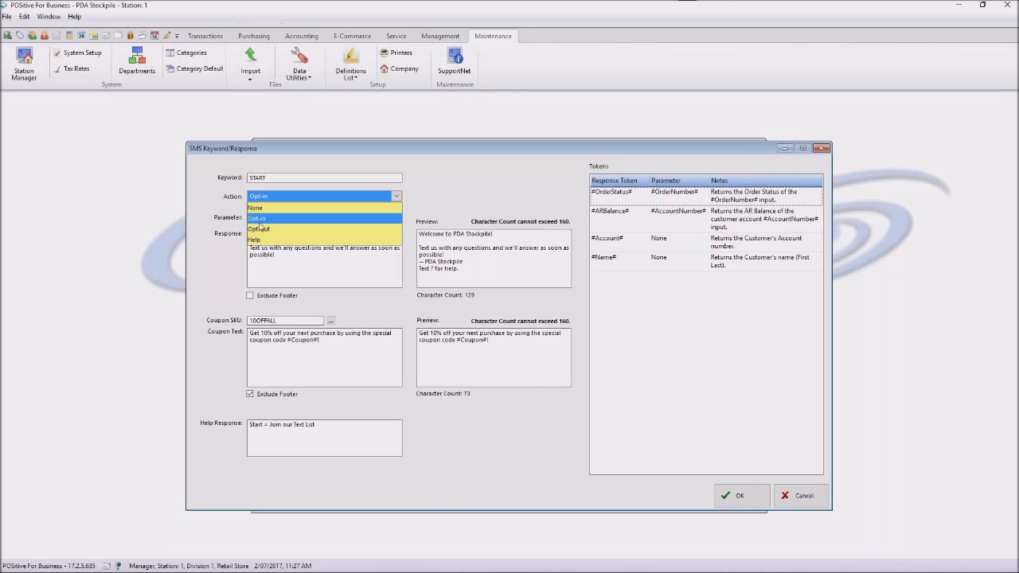
pyautogui.click(262, 219)
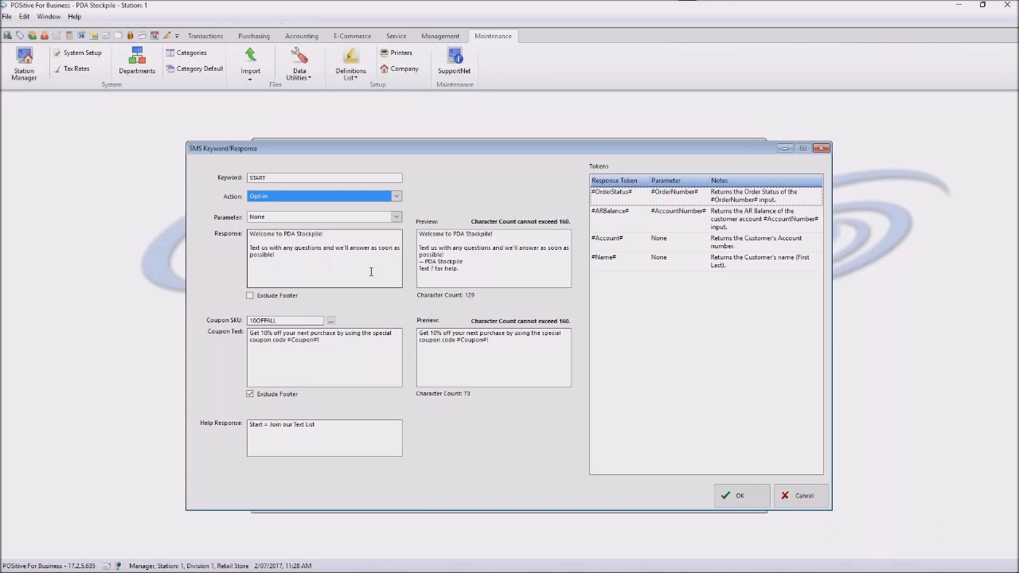
pyautogui.click(332, 321)
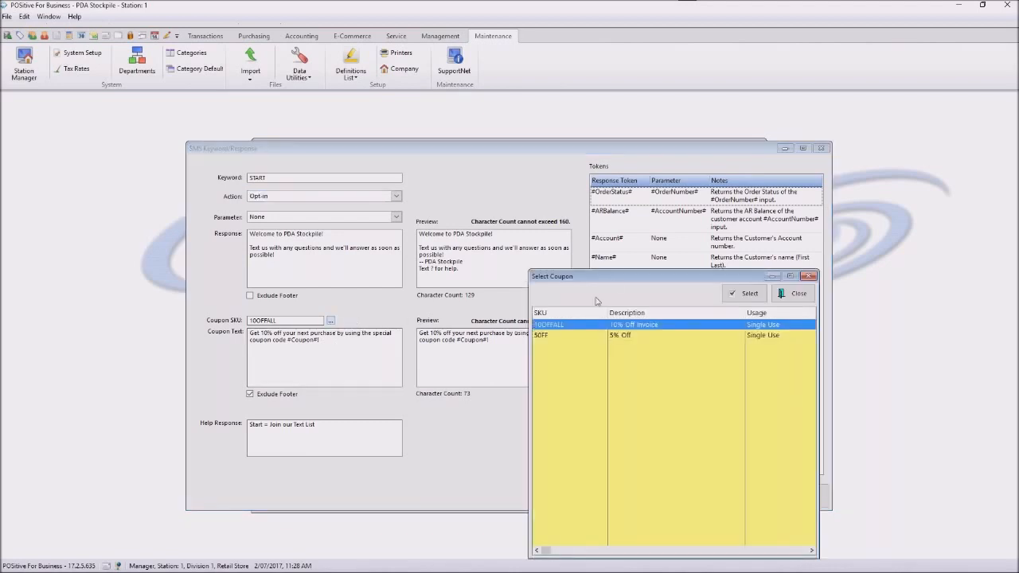
pyautogui.click(800, 297)
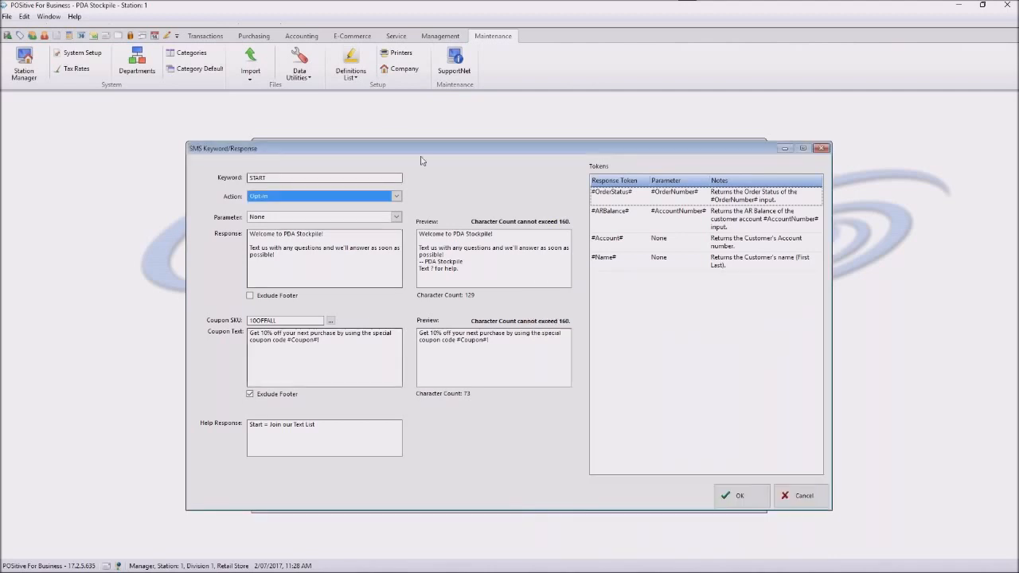
# In the Coupon Manager, start a coupon with SKU WELCOME10OFF, description "Welcome 10% Off Coupon" and 10 percent off the entire invoice
pyautogui.click(207, 38)
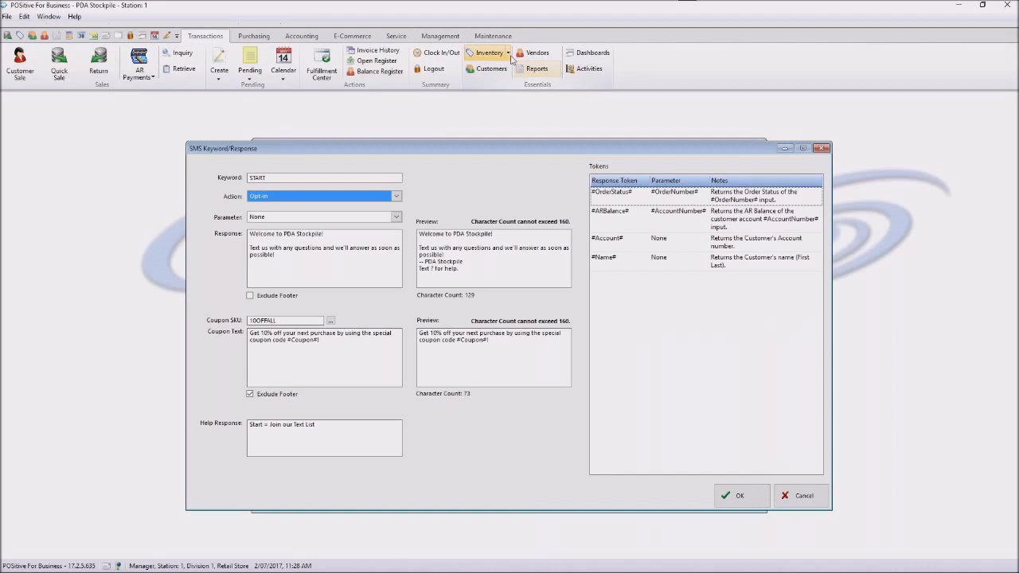
pyautogui.click(510, 54)
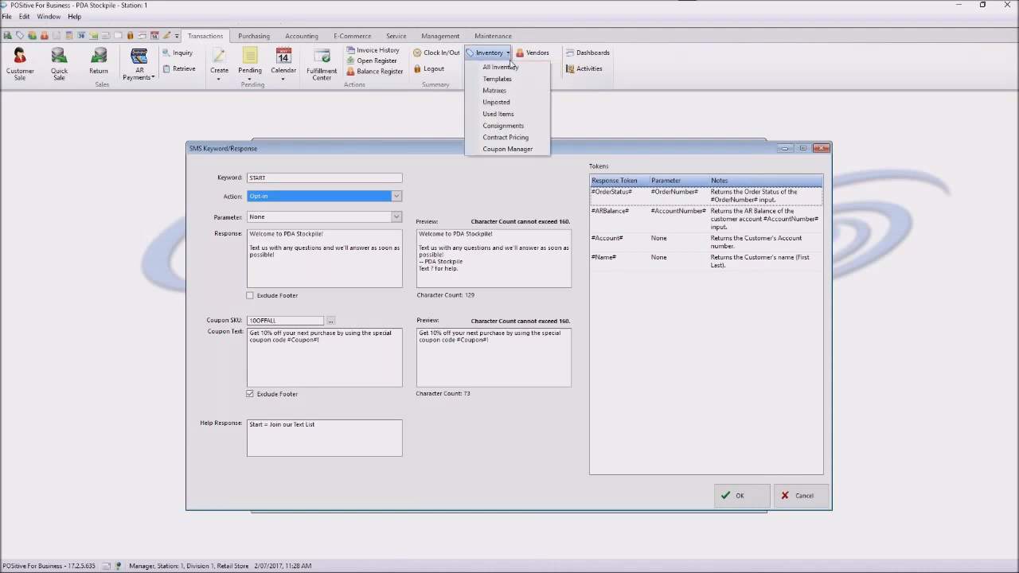
pyautogui.click(500, 150)
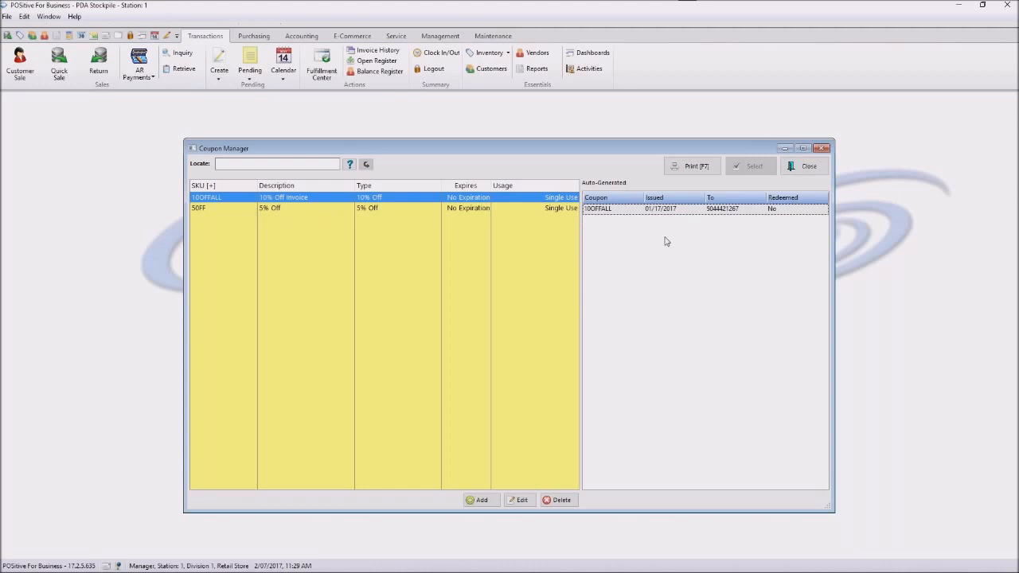
pyautogui.click(474, 500)
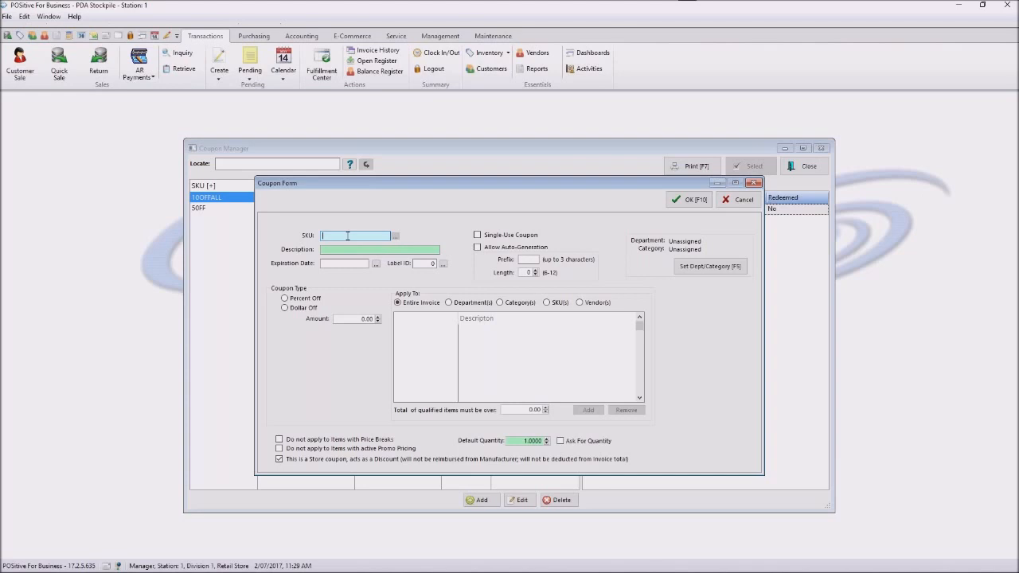
pyautogui.write('WELCOME10OFF')
pyautogui.click(366, 250)
pyautogui.write('W')
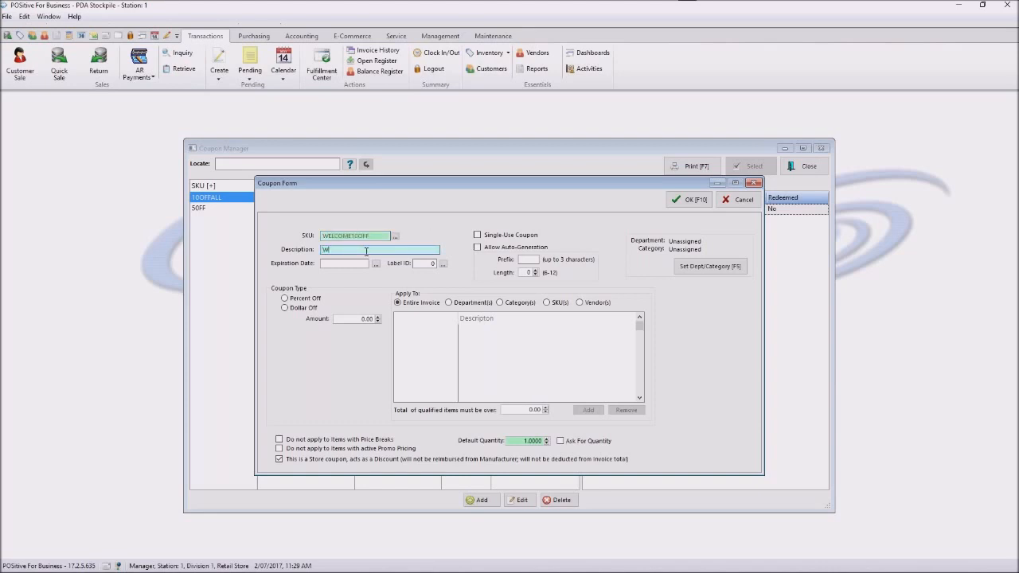
pyautogui.write('elcome 10% Off Coupon')
pyautogui.click(300, 300)
pyautogui.click(366, 318)
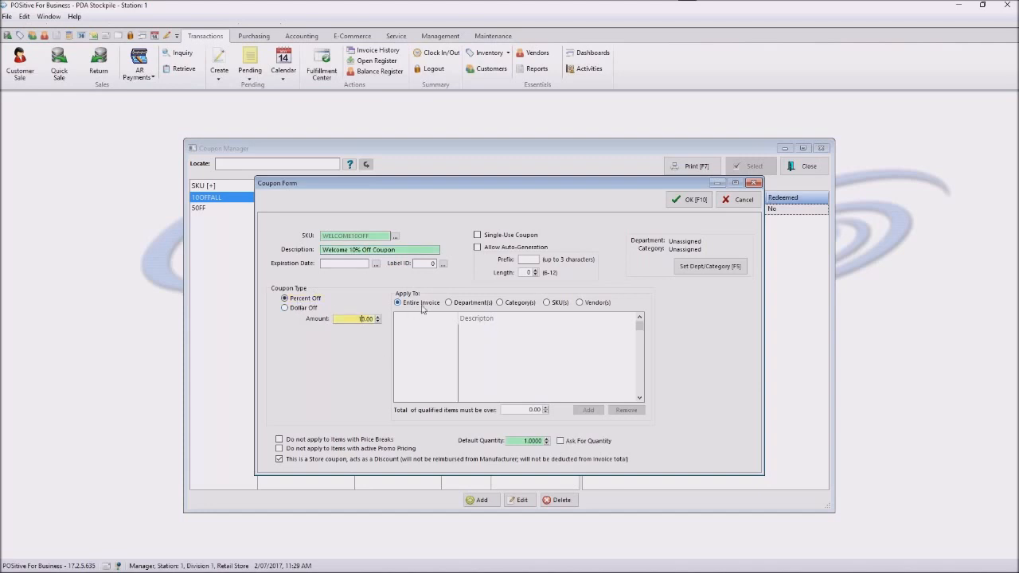
# Make the coupon single-use and allow auto-generation with prefix WEL and a length of 8
pyautogui.click(477, 236)
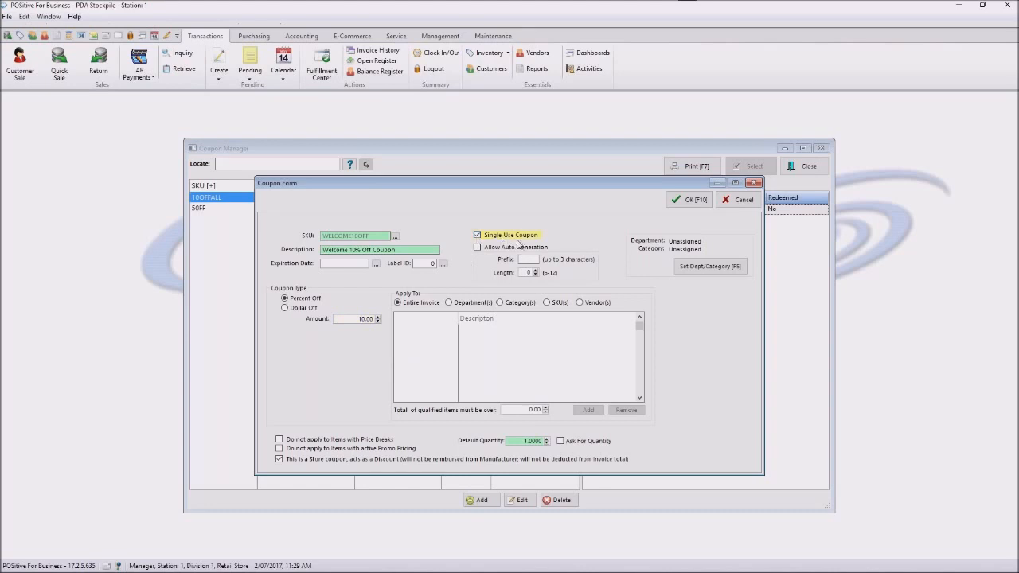
pyautogui.click(490, 247)
pyautogui.click(524, 259)
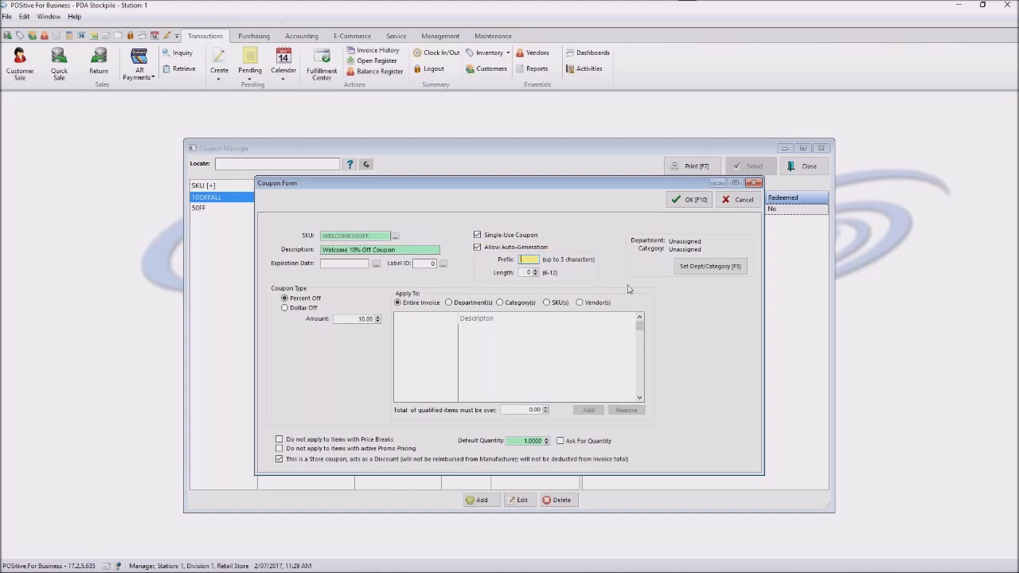
pyautogui.write('WC')
pyautogui.press('BackSpace')
pyautogui.write('EL')
pyautogui.click(536, 272)
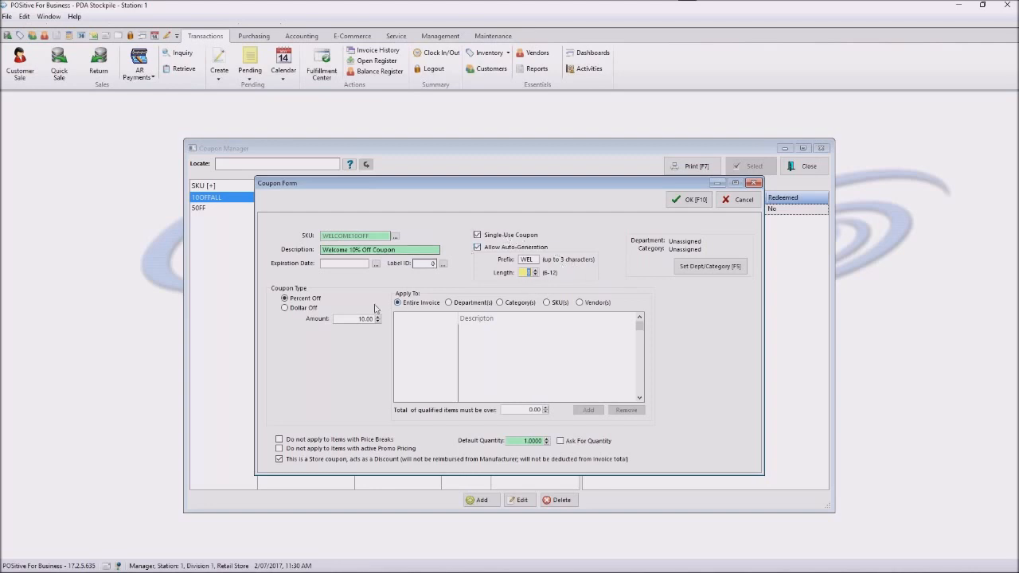
# Assign the coupon to the Accessories USB department and USB Drives category, and save it
pyautogui.click(689, 199)
pyautogui.click(516, 357)
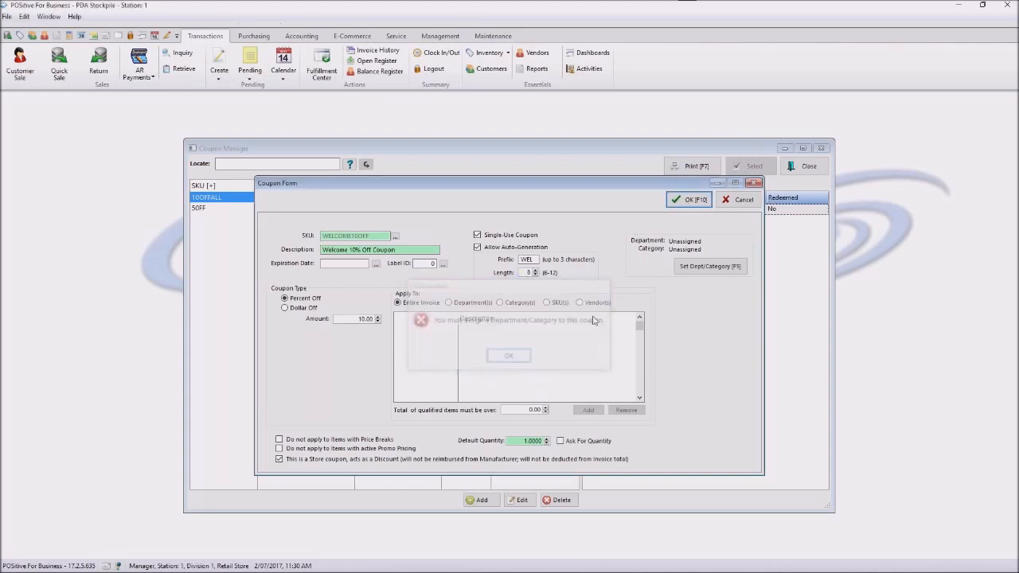
pyautogui.press('F5')
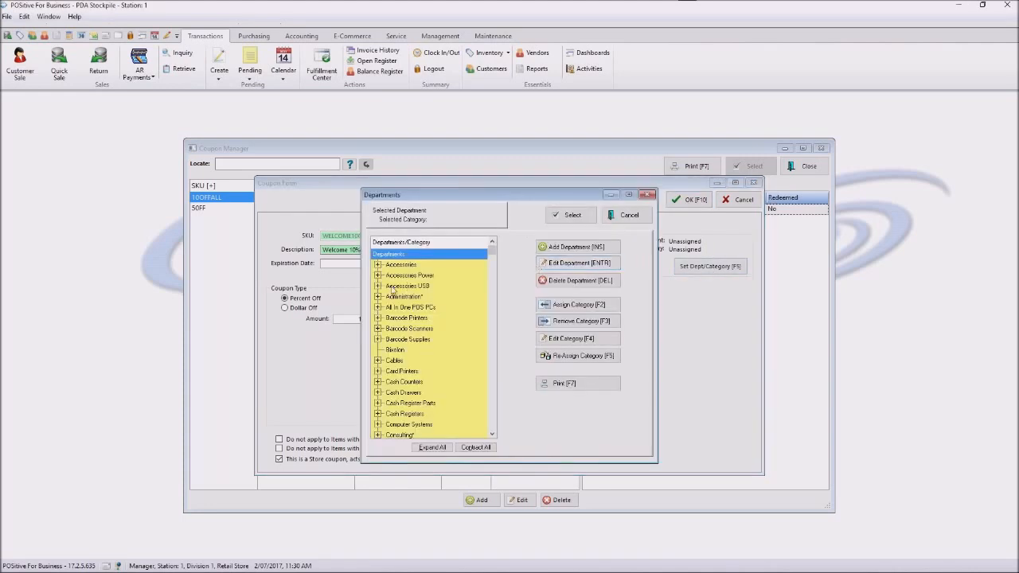
pyautogui.click(379, 286)
pyautogui.click(407, 297)
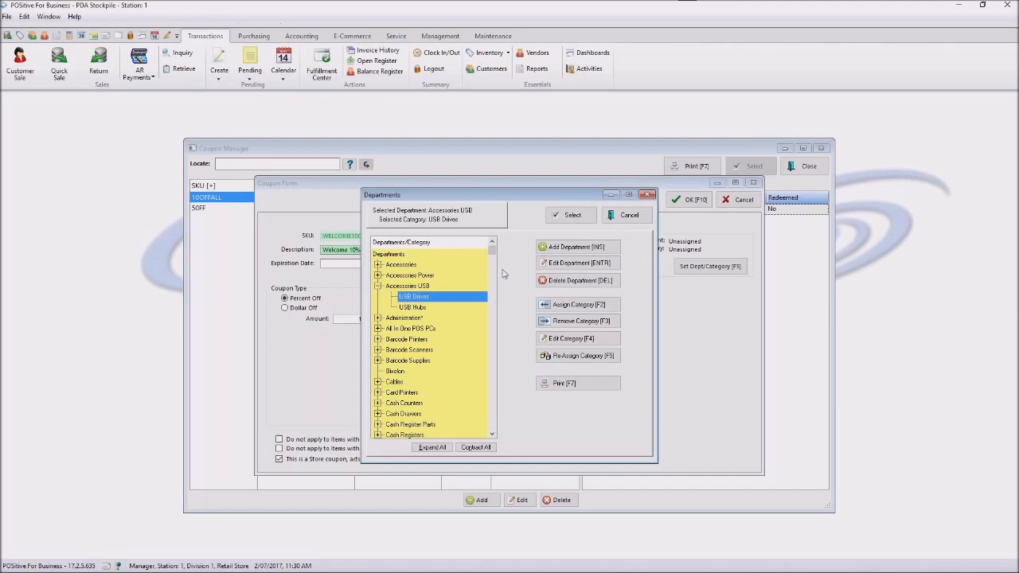
pyautogui.click(567, 215)
pyautogui.click(702, 199)
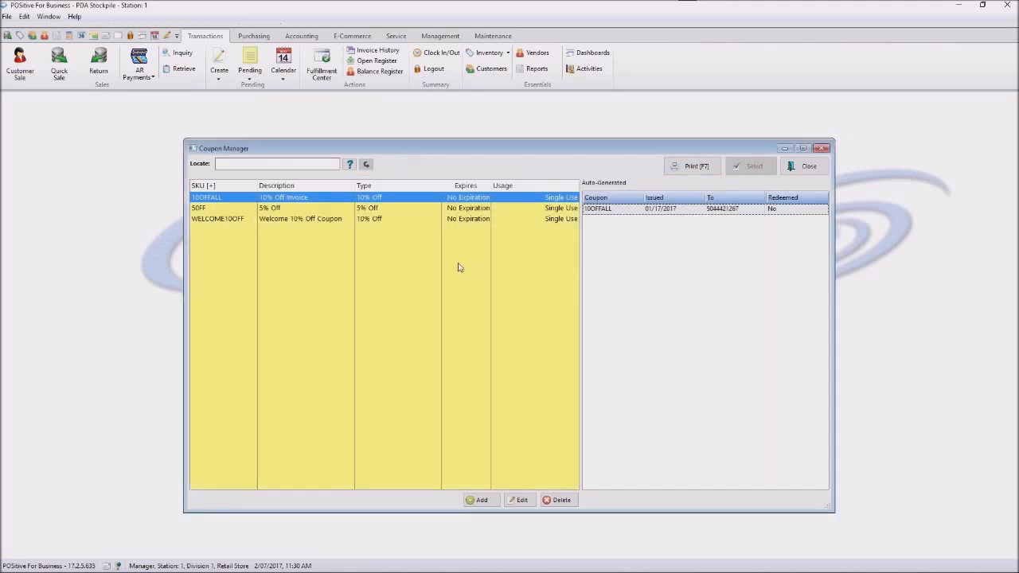
# Compare the auto-generated coupon records of WELCOME10OFF and the other coupons in the list
pyautogui.click(316, 220)
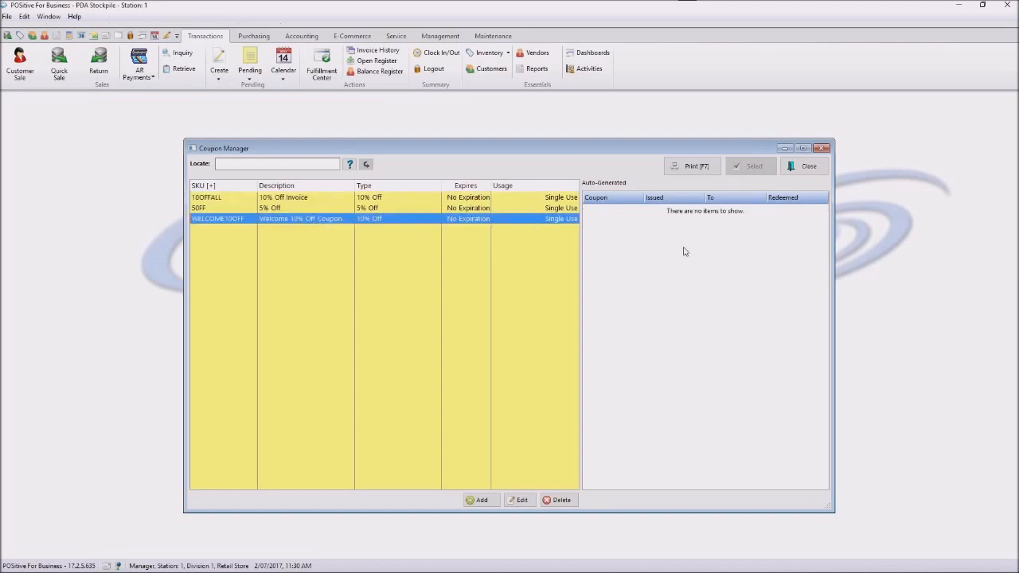
pyautogui.click(458, 209)
pyautogui.click(465, 198)
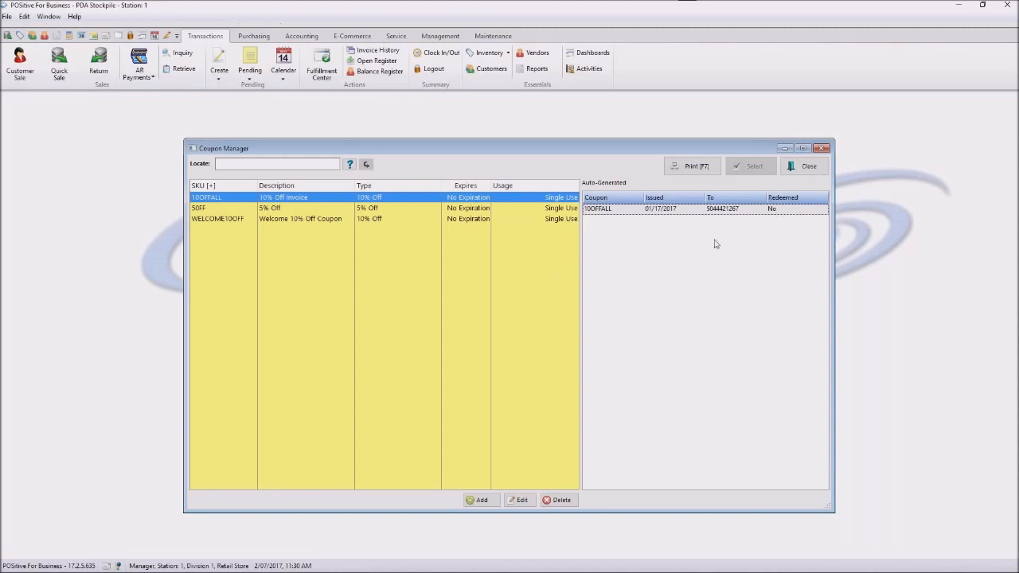
pyautogui.click(469, 221)
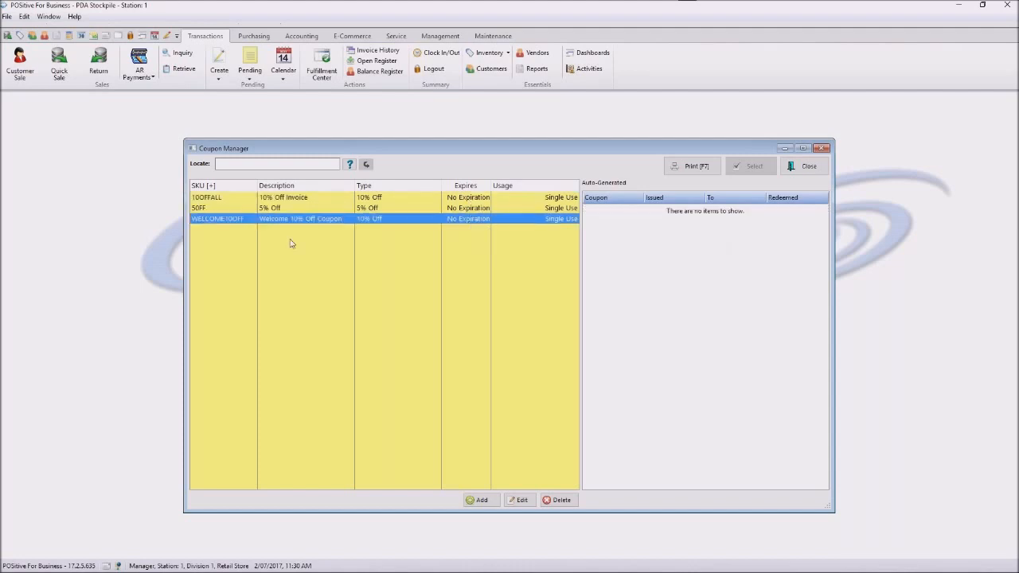
# Close the Coupon Manager and assign the WELCOME10OFF coupon to the START keyword response
pyautogui.click(803, 170)
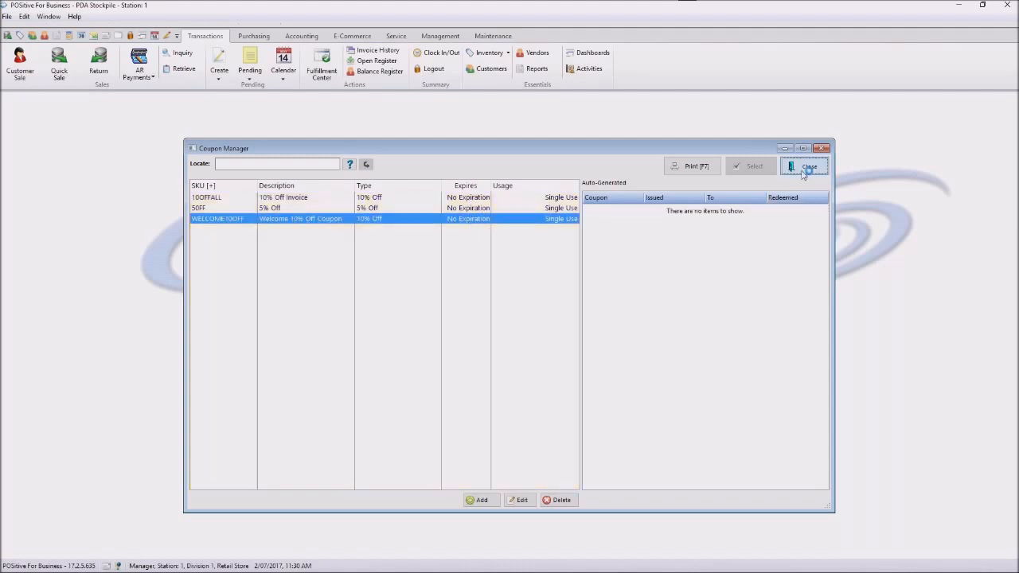
pyautogui.click(332, 321)
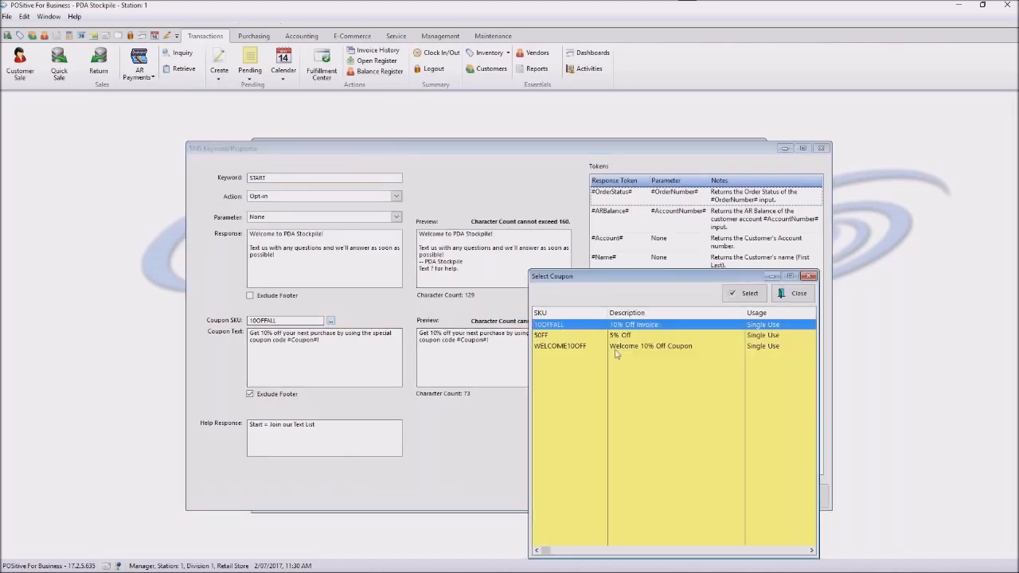
pyautogui.click(578, 351)
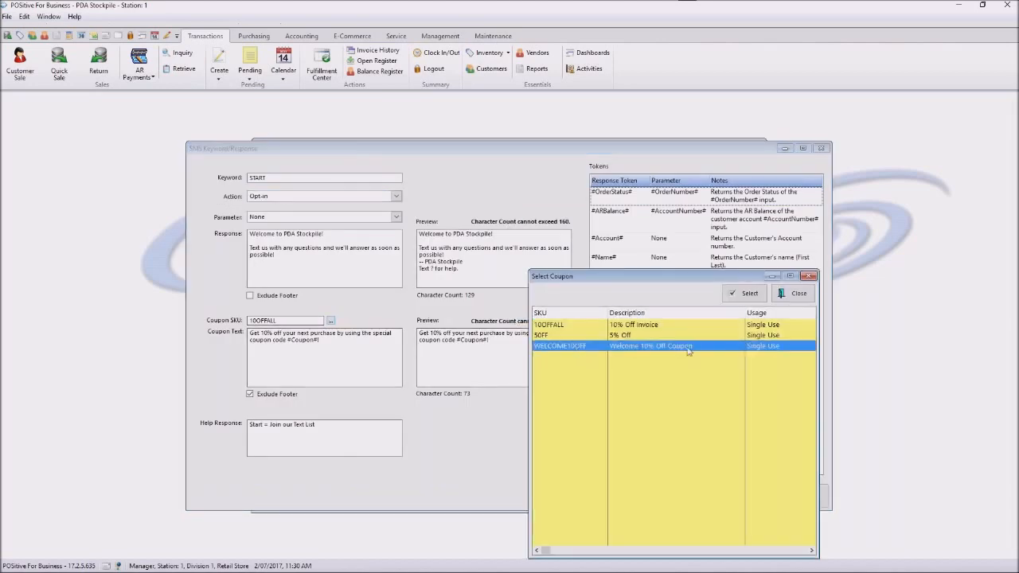
pyautogui.click(739, 298)
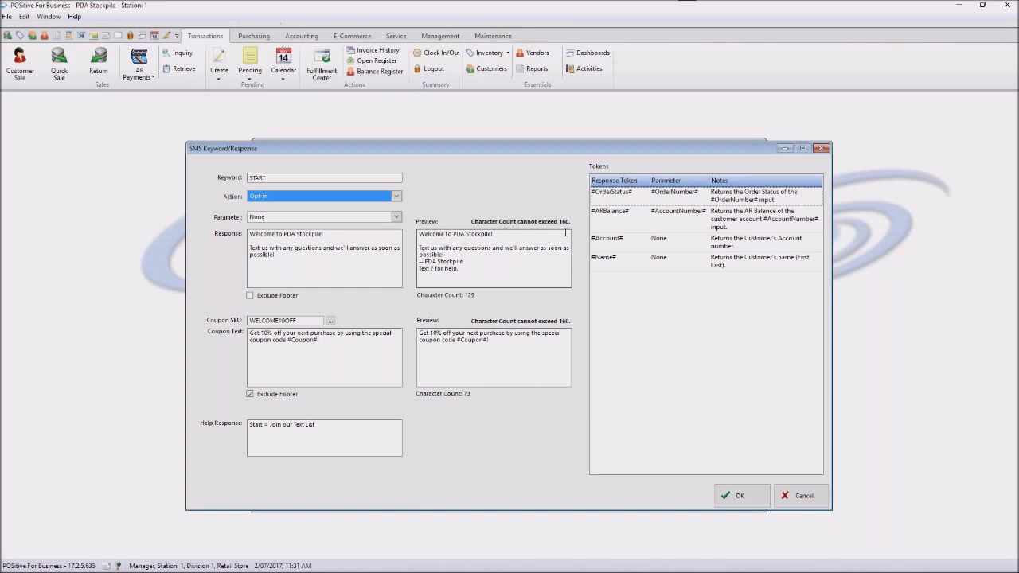
# Test the START response's 160-character limit by appending filler text, excluding the footer and including it again
pyautogui.click(330, 263)
pyautogui.write('dddddd')
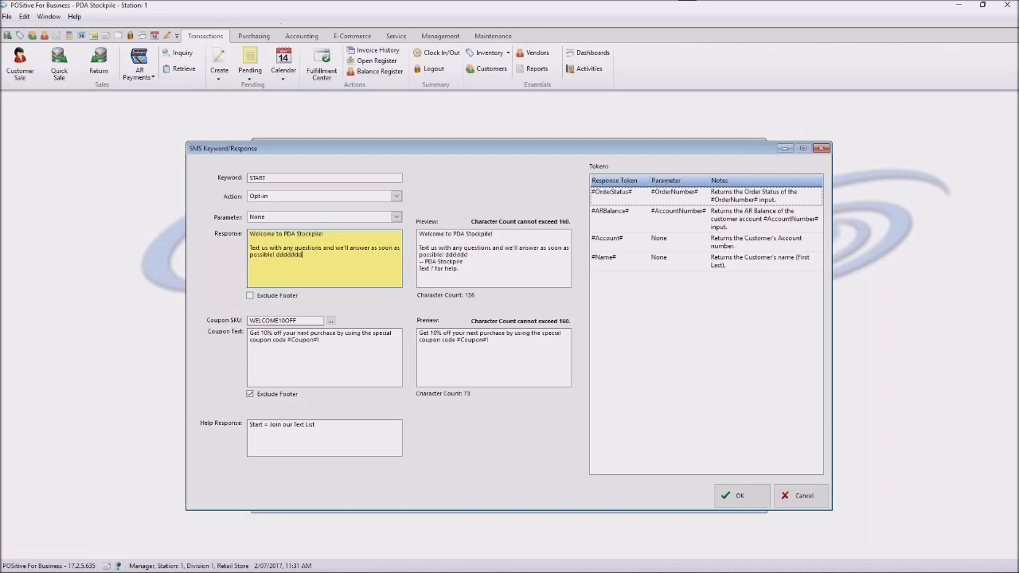
pyautogui.write('ddddddddd ddd ddddd ddddddd')
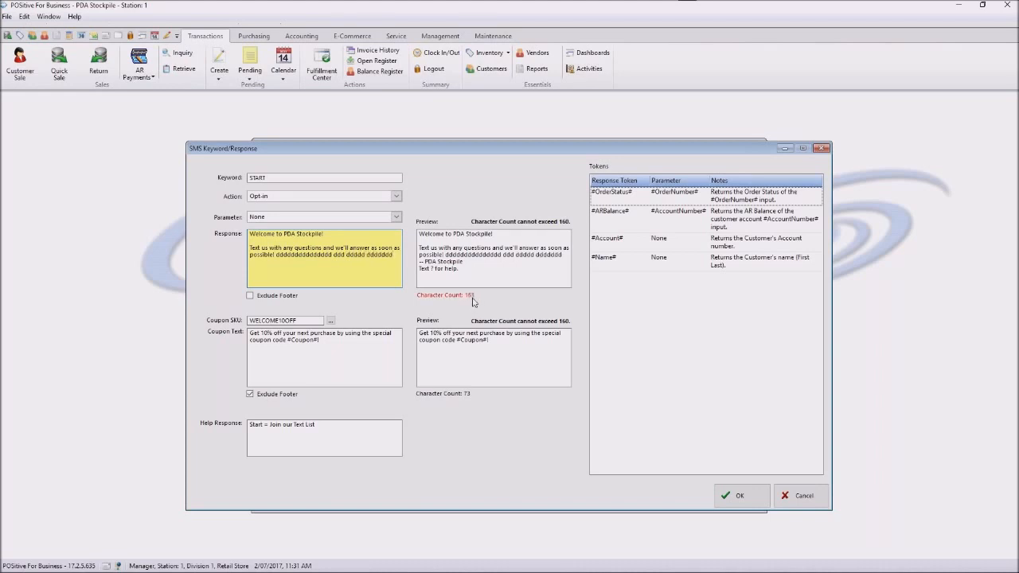
pyautogui.write(' ddddddddddddd')
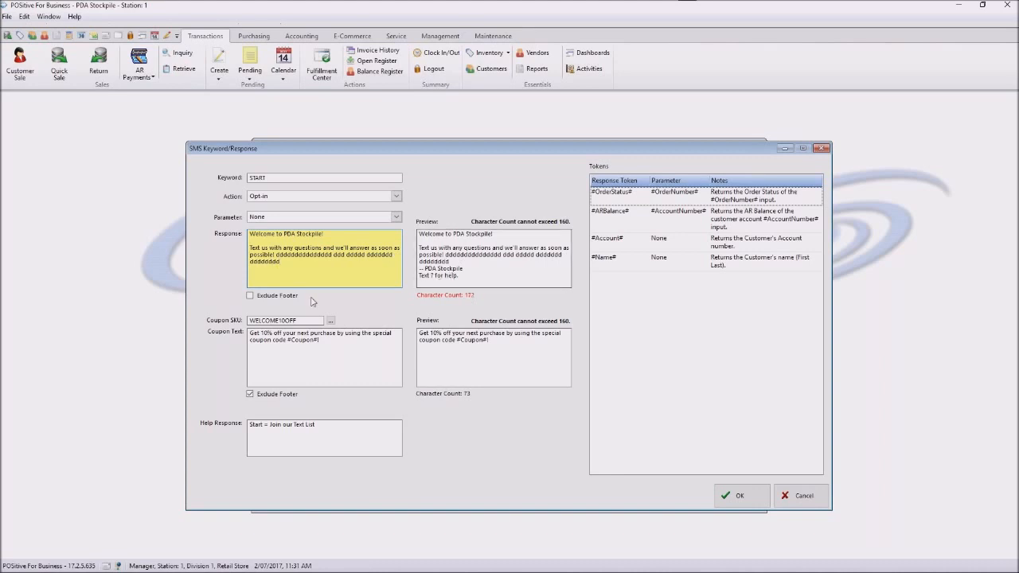
pyautogui.click(275, 296)
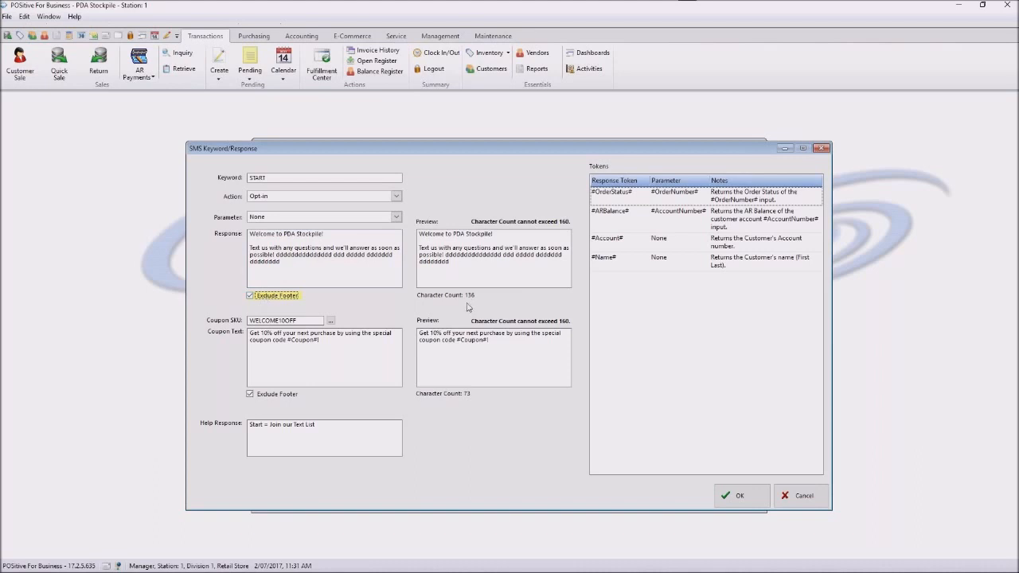
pyautogui.click(269, 299)
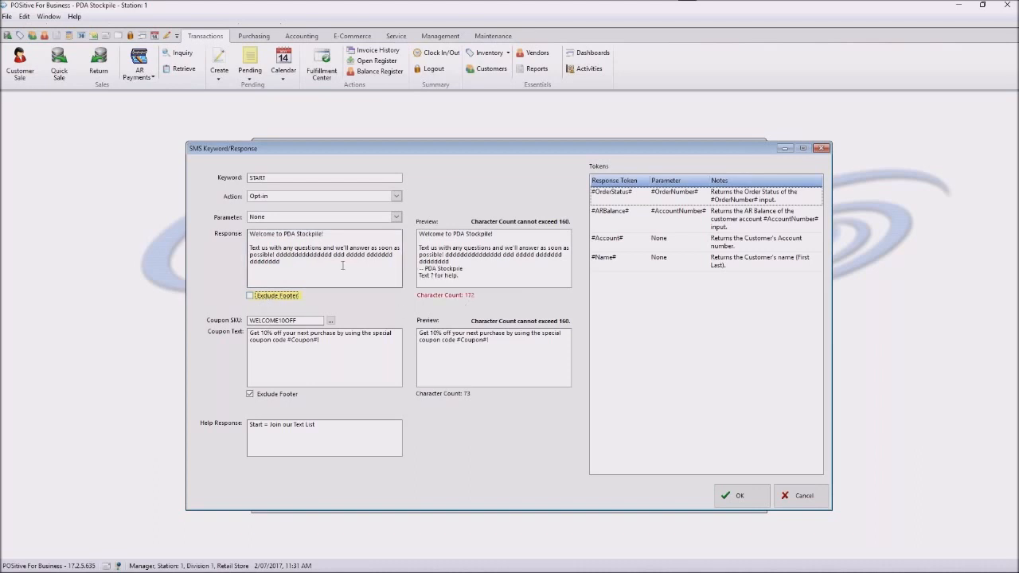
# Remove the filler text from the end of the START response
pyautogui.click(278, 261)
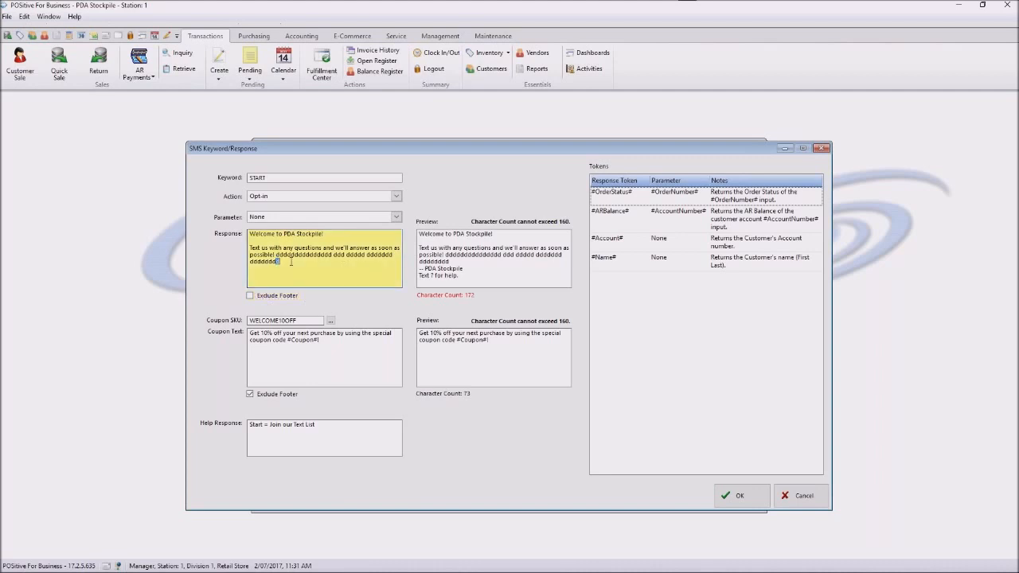
pyautogui.press('BackSpace')
pyautogui.press('BackSpace')
pyautogui.press('BackSpace')
pyautogui.press('BackSpace')
pyautogui.press('BackSpace')
pyautogui.press('BackSpace')
pyautogui.press('BackSpace')
pyautogui.press('BackSpace')
pyautogui.press('BackSpace')
pyautogui.press('BackSpace')
pyautogui.press('BackSpace')
pyautogui.press('BackSpace')
pyautogui.press('BackSpace')
pyautogui.press('BackSpace')
pyautogui.press('BackSpace')
pyautogui.press('BackSpace')
pyautogui.press('BackSpace')
pyautogui.press('BackSpace')
pyautogui.press('BackSpace')
pyautogui.press('BackSpace')
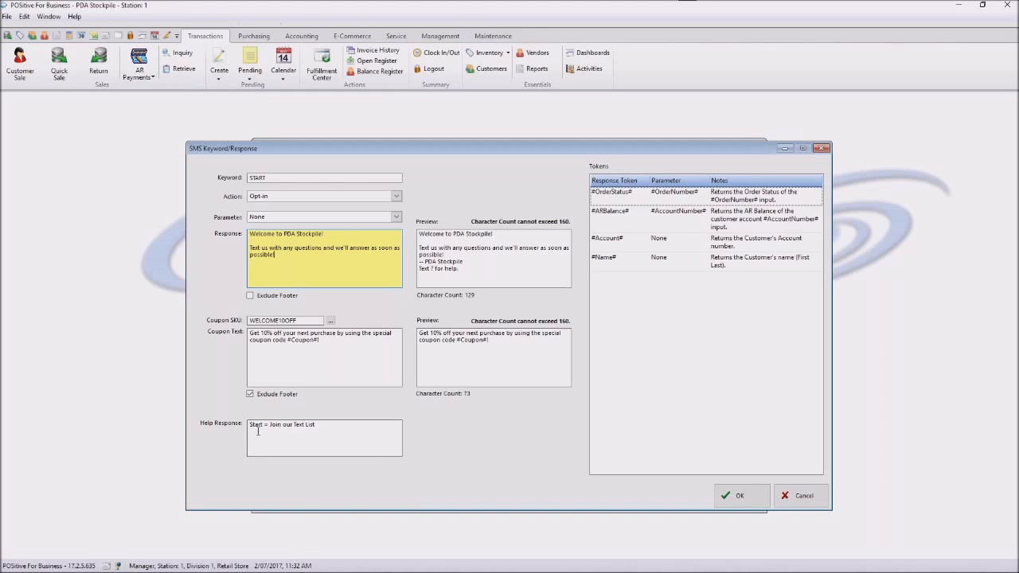
# Review the help response text of the START keyword and save the keyword response
pyautogui.click(319, 427)
pyautogui.moveTo(319, 427); pyautogui.dragTo(249, 425)
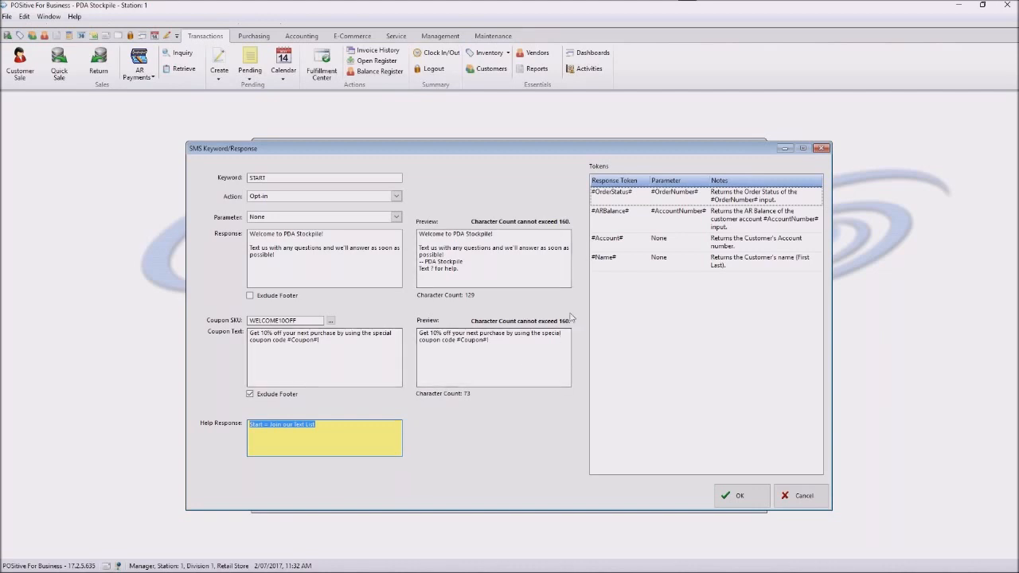
pyautogui.click(729, 497)
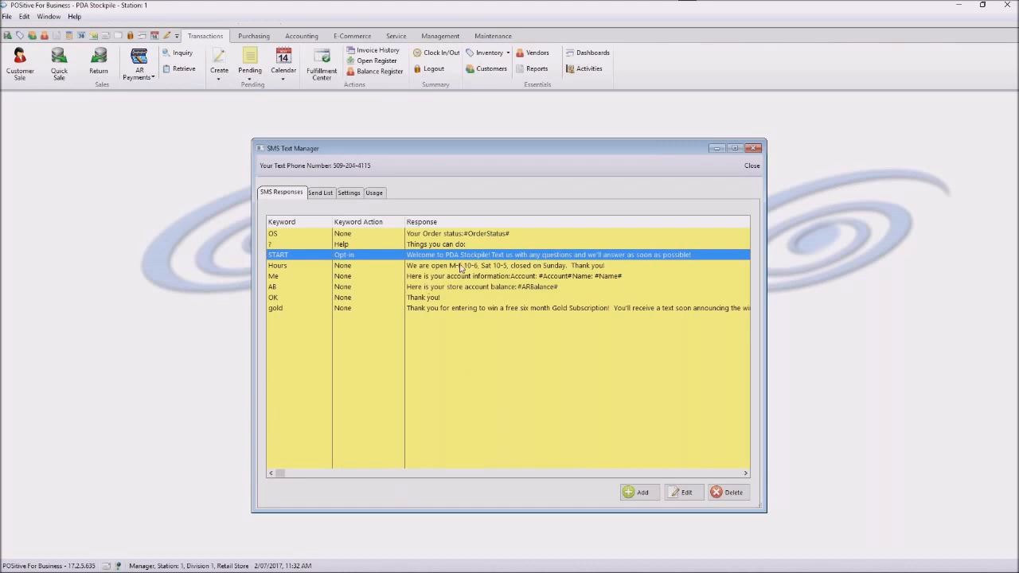
# Open the Hours keyword, review its store-hours response text, and close it
pyautogui.click(459, 268)
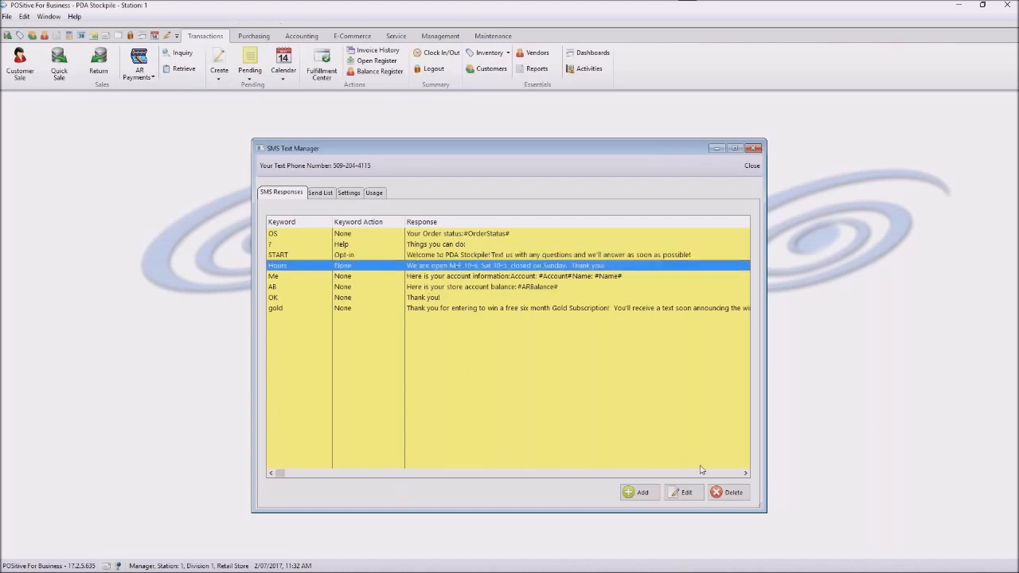
pyautogui.click(688, 494)
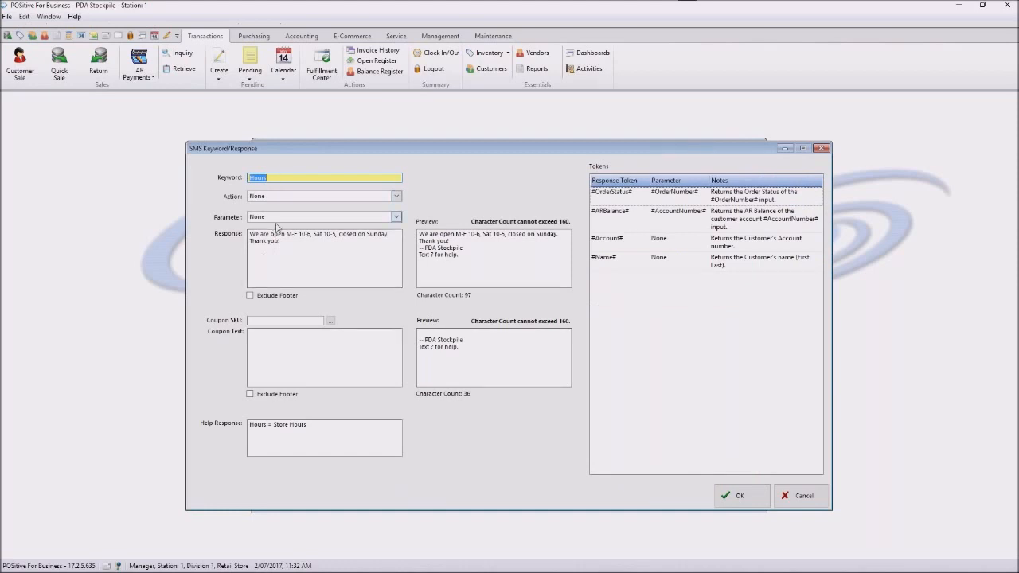
pyautogui.click(282, 240)
pyautogui.moveTo(283, 240); pyautogui.dragTo(249, 233)
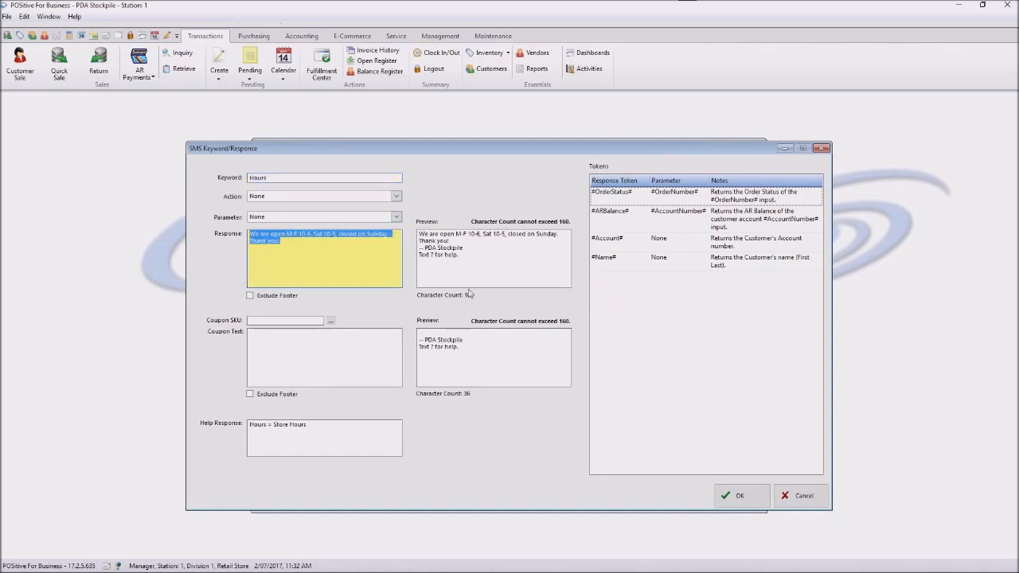
pyautogui.click(727, 496)
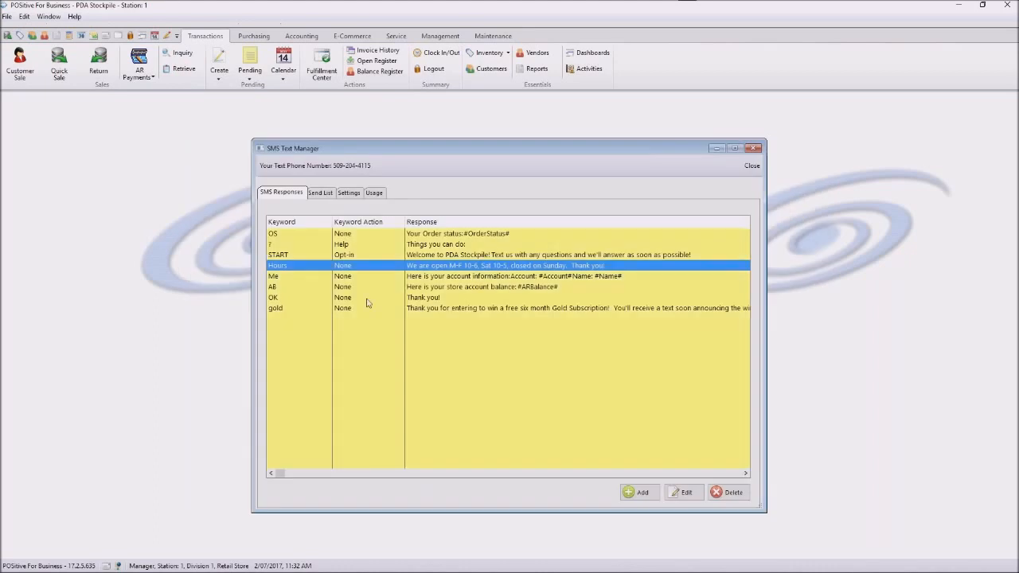
# Review the settings of the ? help keyword, and close the SMS Text Manager
pyautogui.click(344, 246)
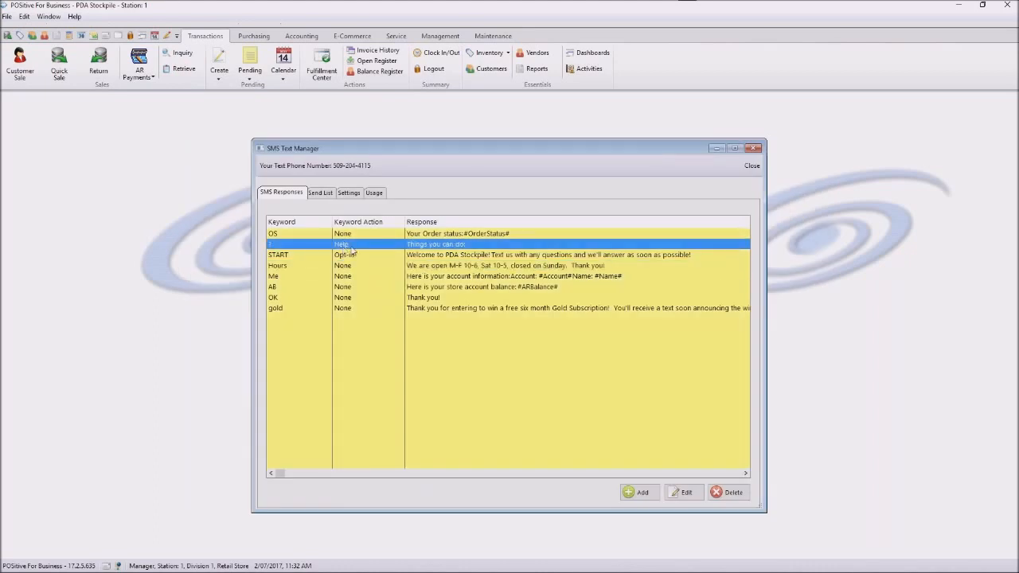
pyautogui.doubleClick(344, 246)
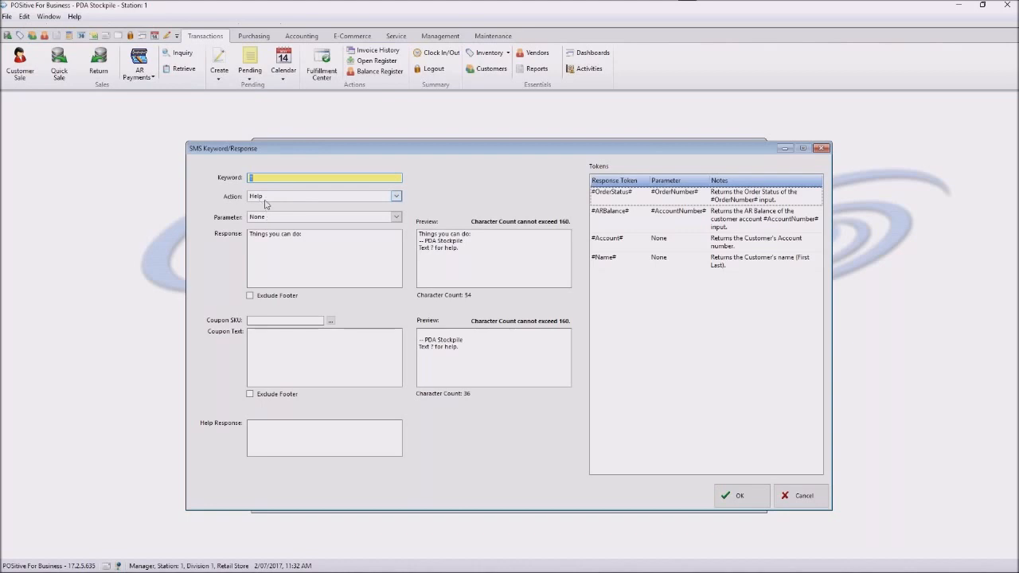
pyautogui.click(736, 495)
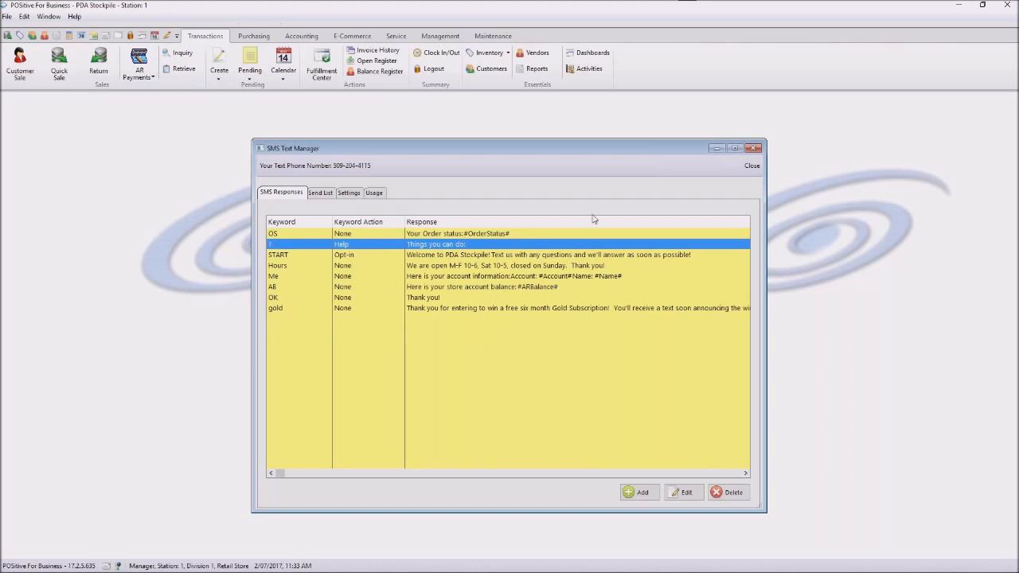
pyautogui.click(751, 167)
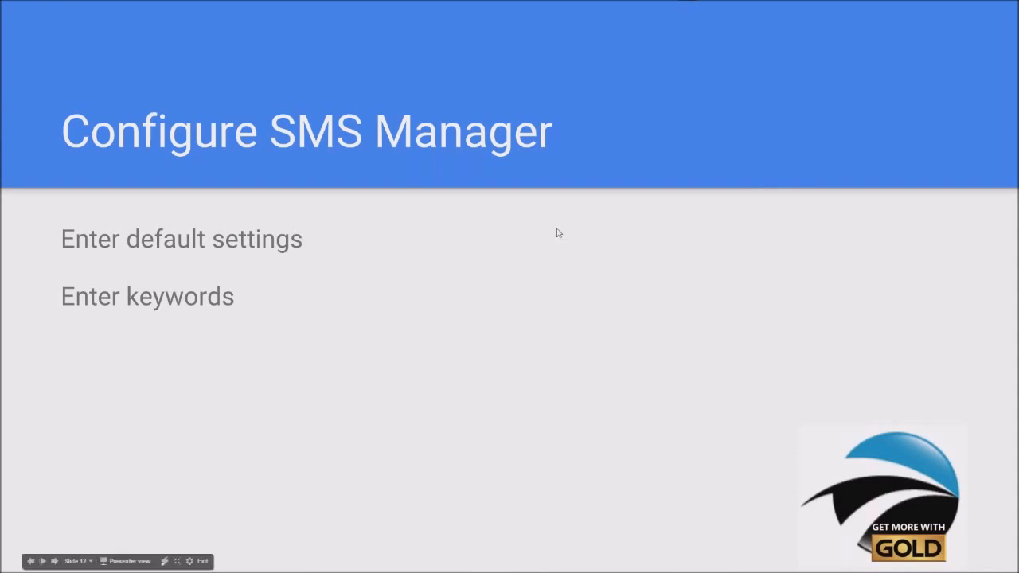
# Switch to Google Voice and send the message "Start" to the store's text number
pyautogui.press('Right')
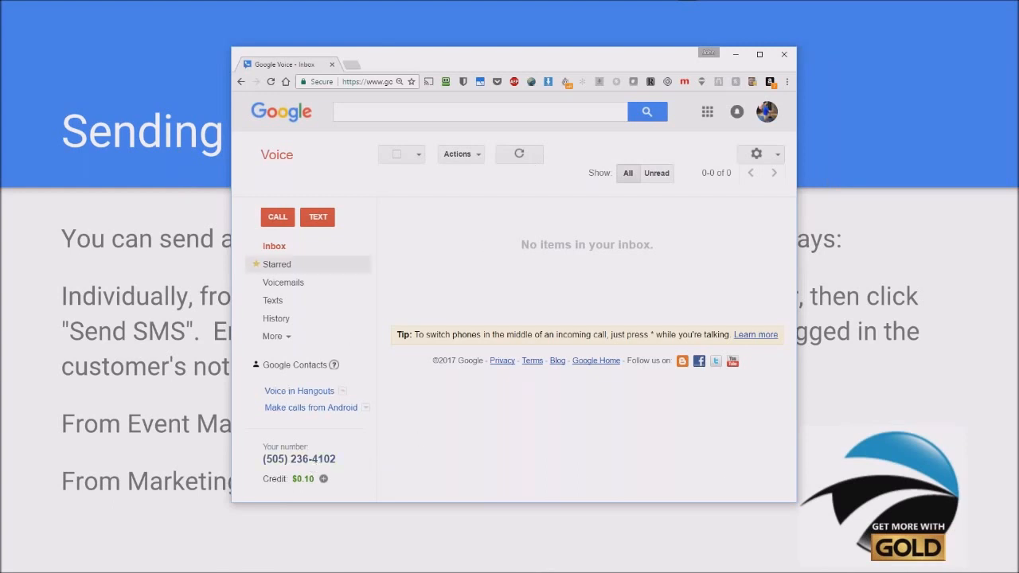
pyautogui.click(322, 223)
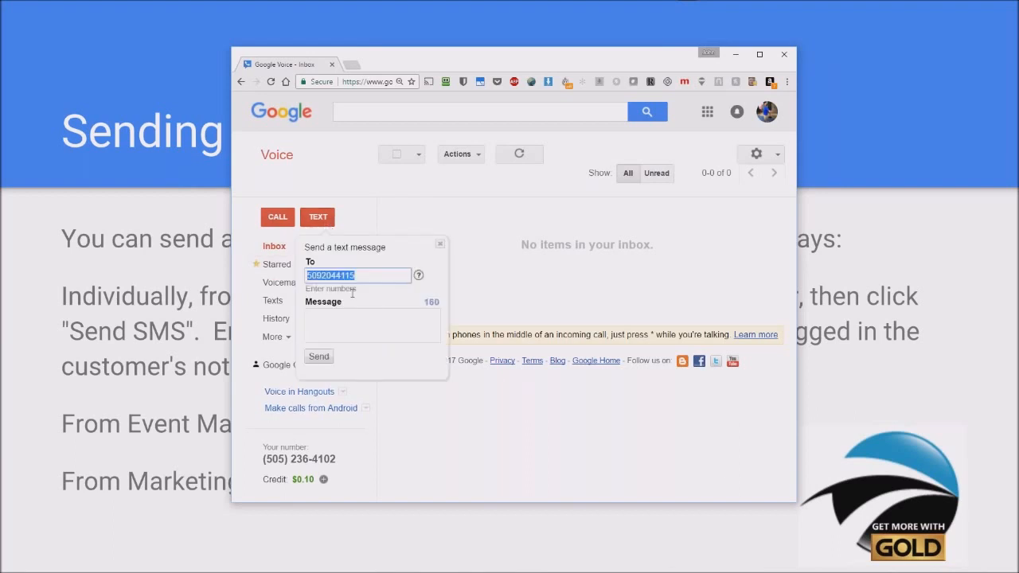
pyautogui.click(373, 328)
pyautogui.write('Start')
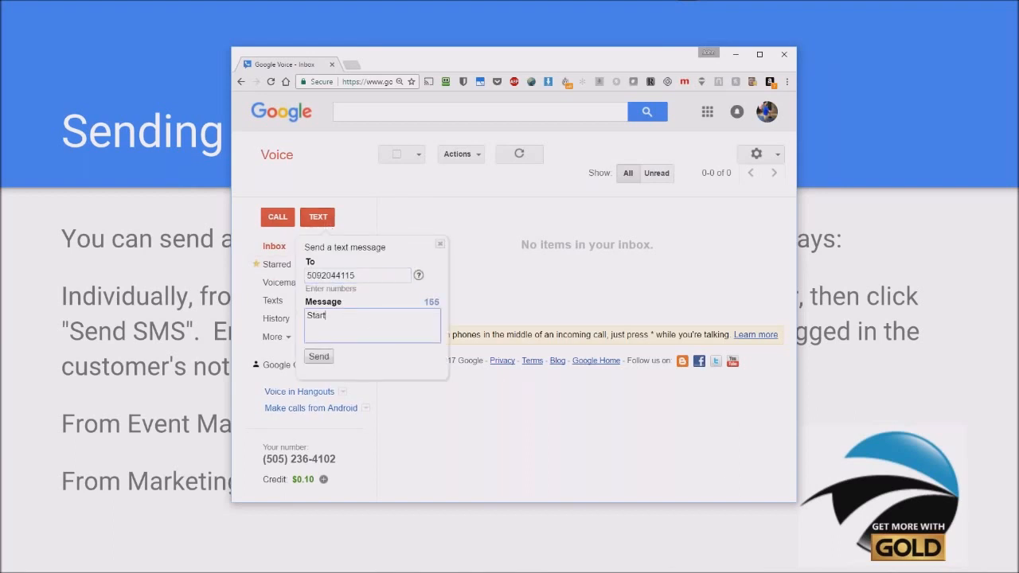
pyautogui.click(319, 357)
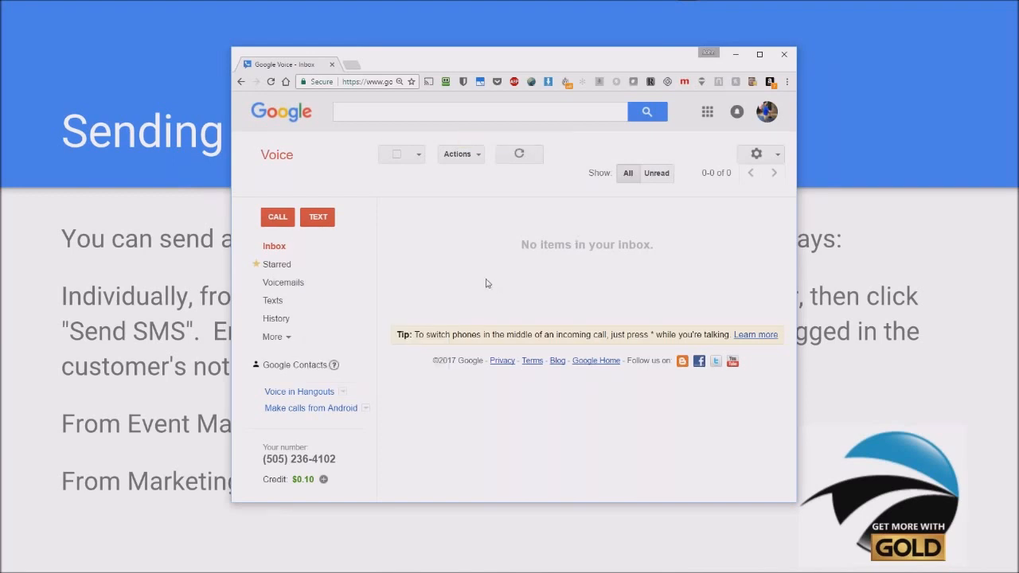
# Refresh the Google Voice inbox and read the welcome message and coupon reply from the store
pyautogui.click(287, 250)
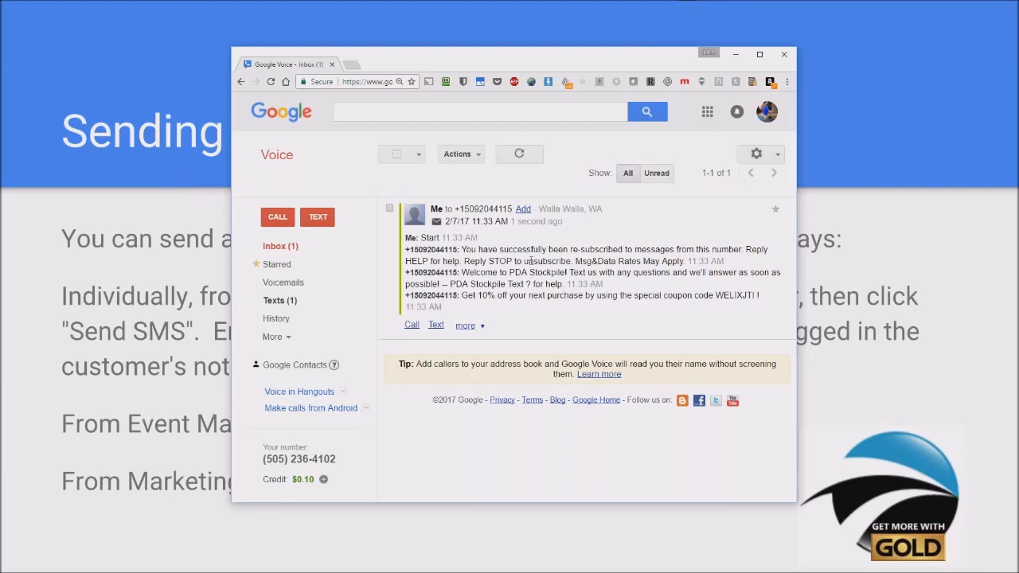
pyautogui.moveTo(462, 273); pyautogui.dragTo(773, 278)
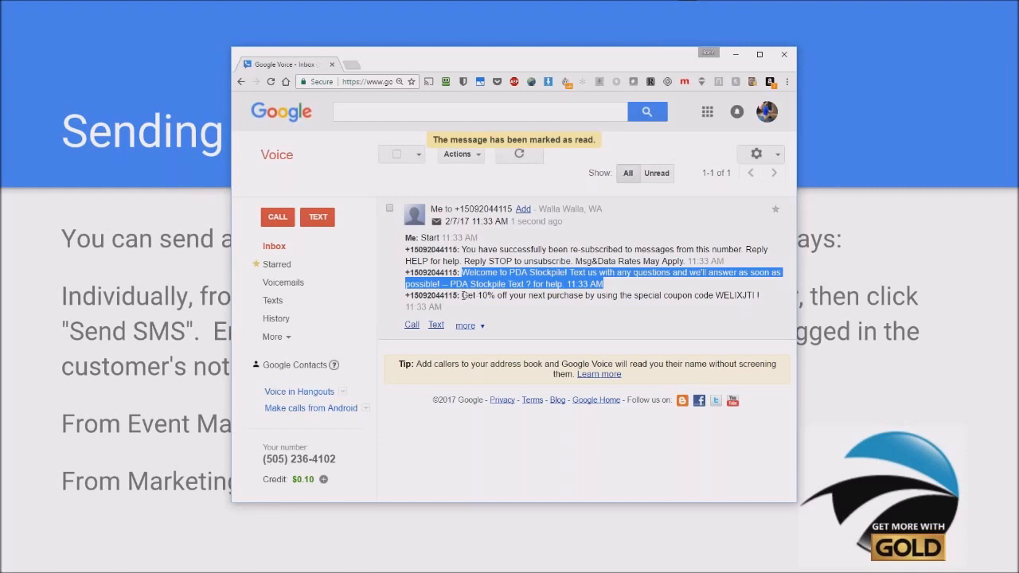
pyautogui.click(463, 295)
pyautogui.moveTo(463, 296); pyautogui.dragTo(754, 296)
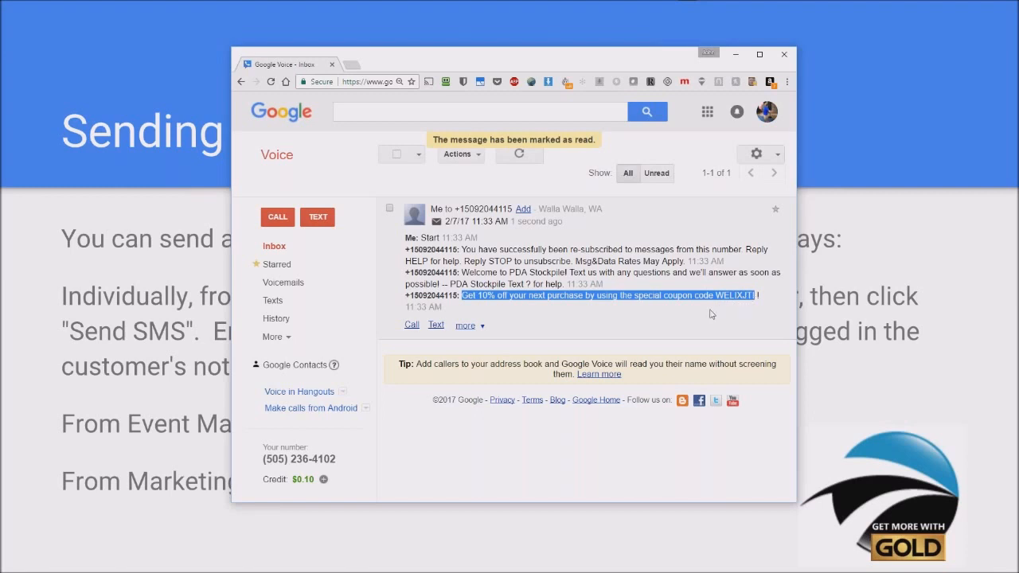
pyautogui.click(746, 307)
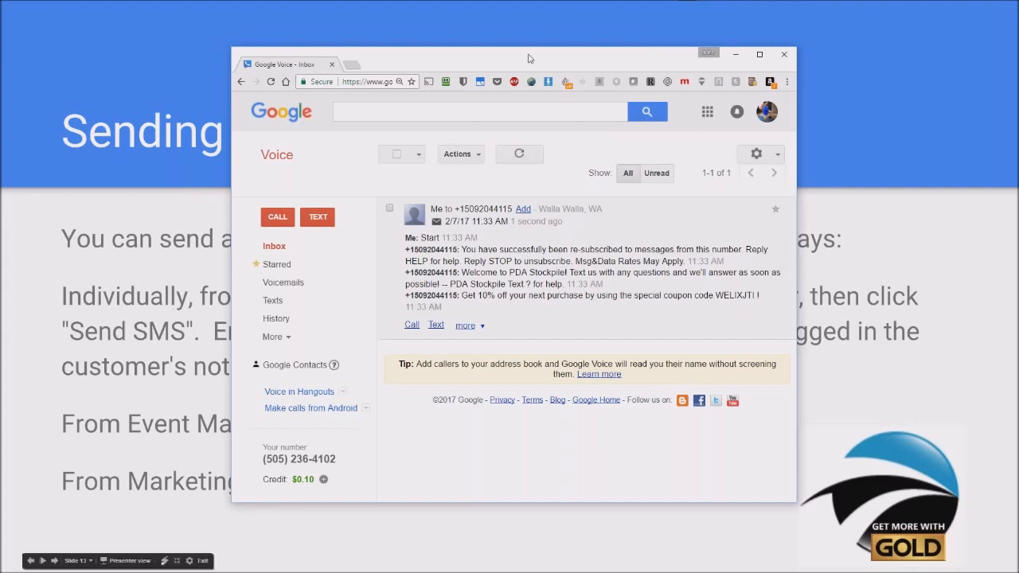
# Send the message "hours" to the store's text number and refresh the inbox for the reply
pyautogui.click(318, 217)
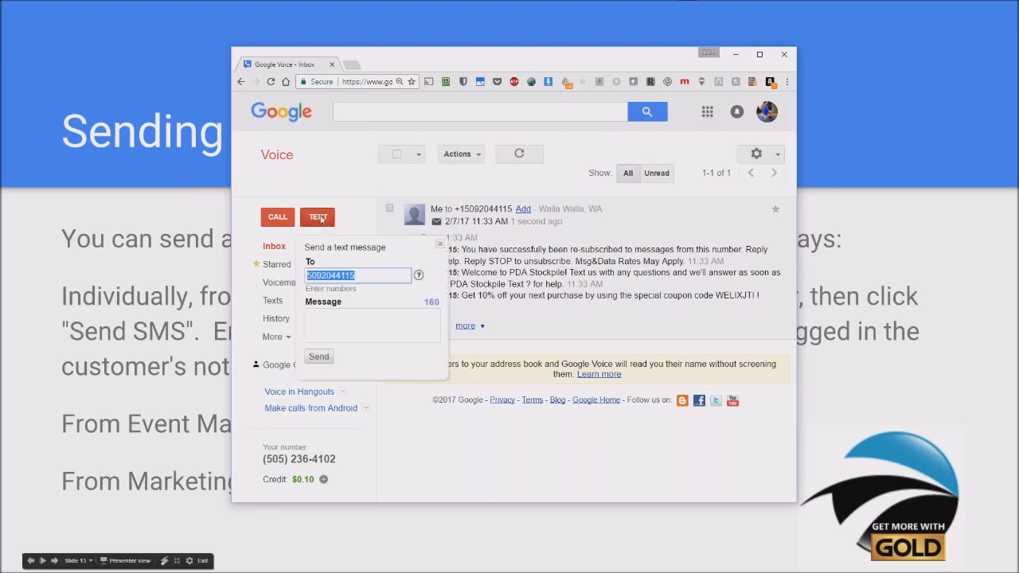
pyautogui.click(344, 320)
pyautogui.write('hours')
pyautogui.press('Return')
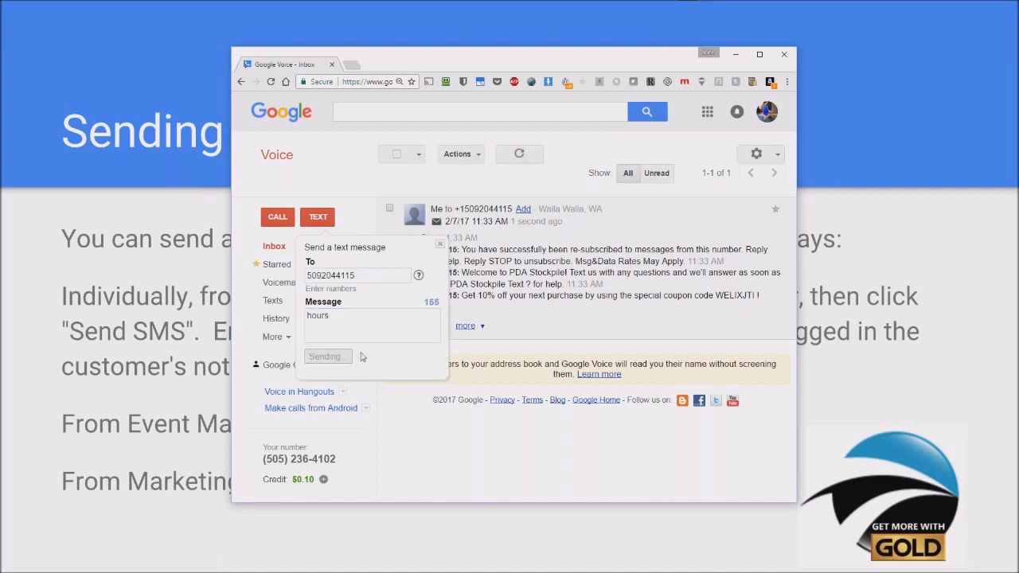
pyautogui.click(275, 247)
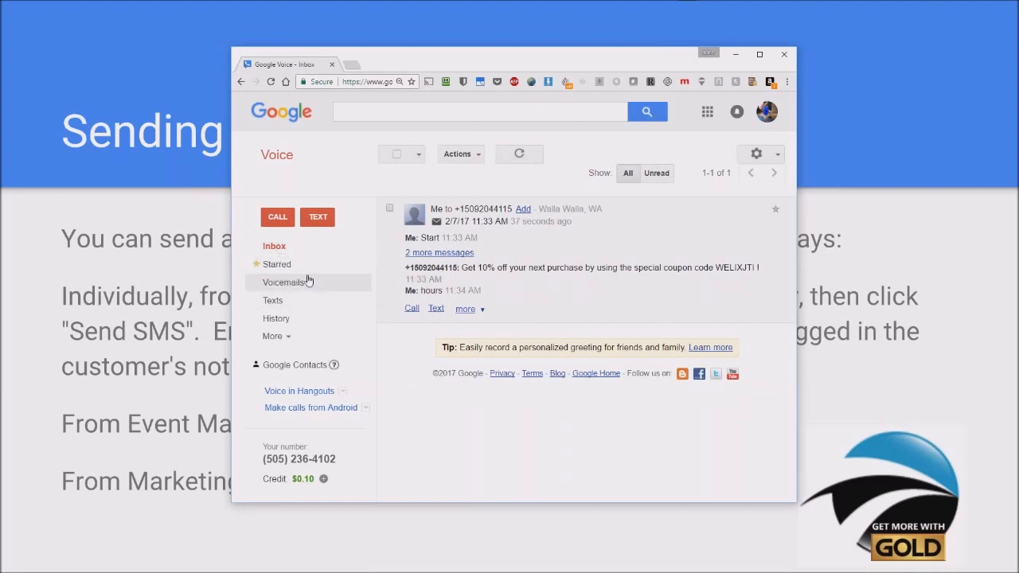
pyautogui.click(282, 252)
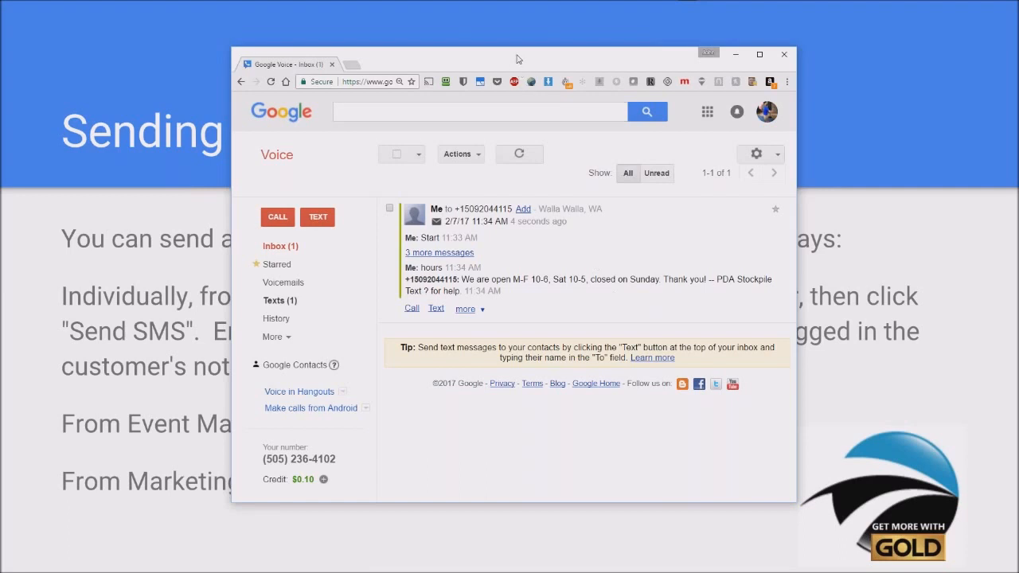
# Switch to POSitive, open the Customer Center, and locate the texting customer by last name
pyautogui.moveTo(519, 59); pyautogui.dragTo(1018, 75)
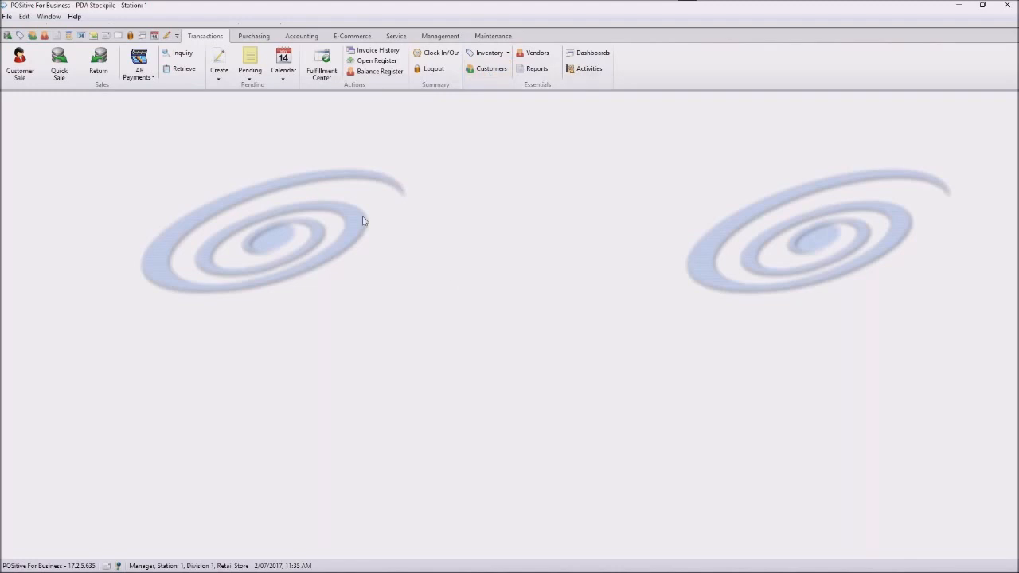
pyautogui.press('F3')
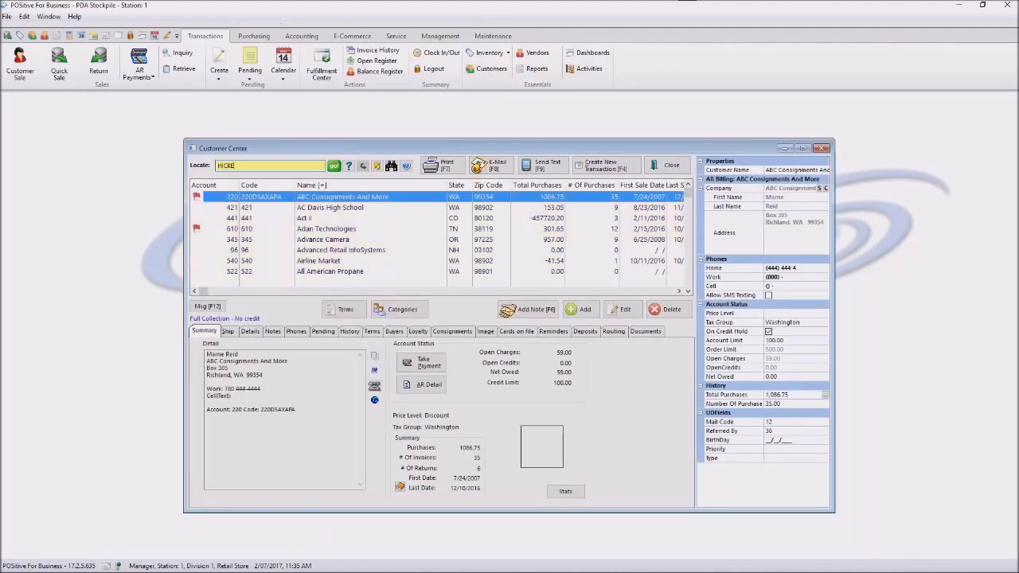
pyautogui.write('HICKEY')
pyautogui.press('Return')
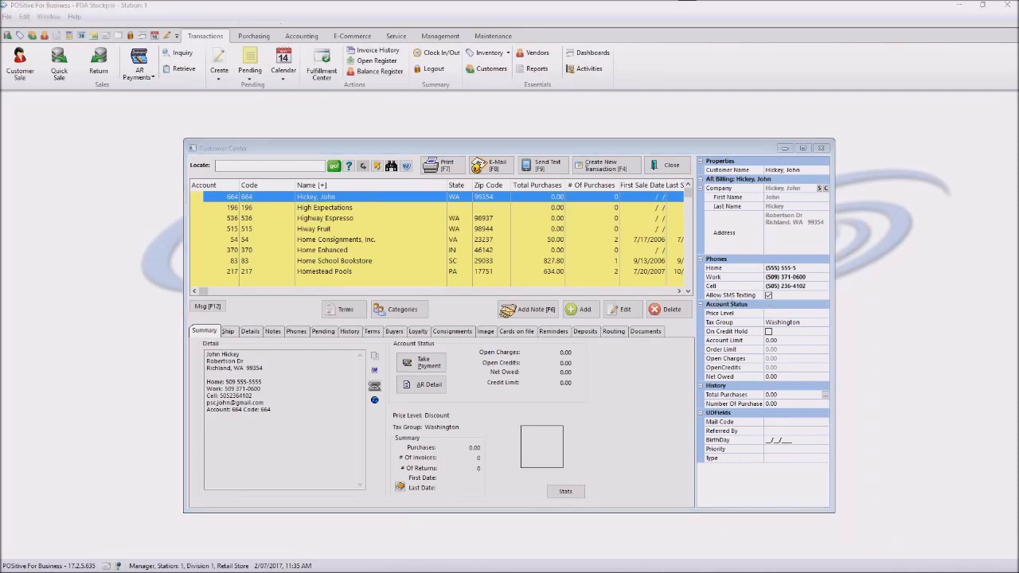
# Switch to Google Voice and send the message "stop" to the store's text number
pyautogui.moveTo(1018, 78); pyautogui.dragTo(766, 90)
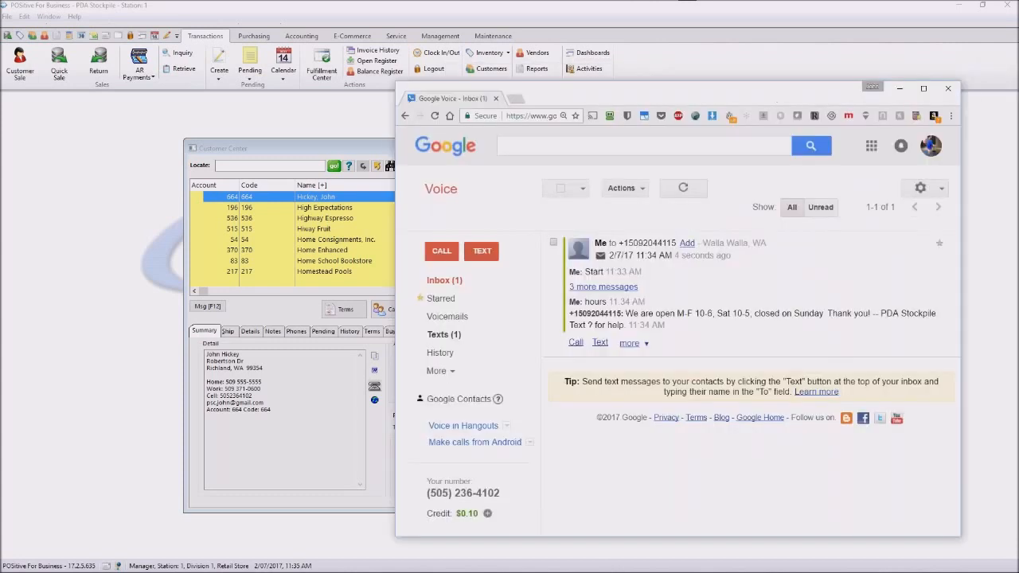
pyautogui.click(482, 253)
pyautogui.click(527, 355)
pyautogui.write('stop')
pyautogui.click(482, 390)
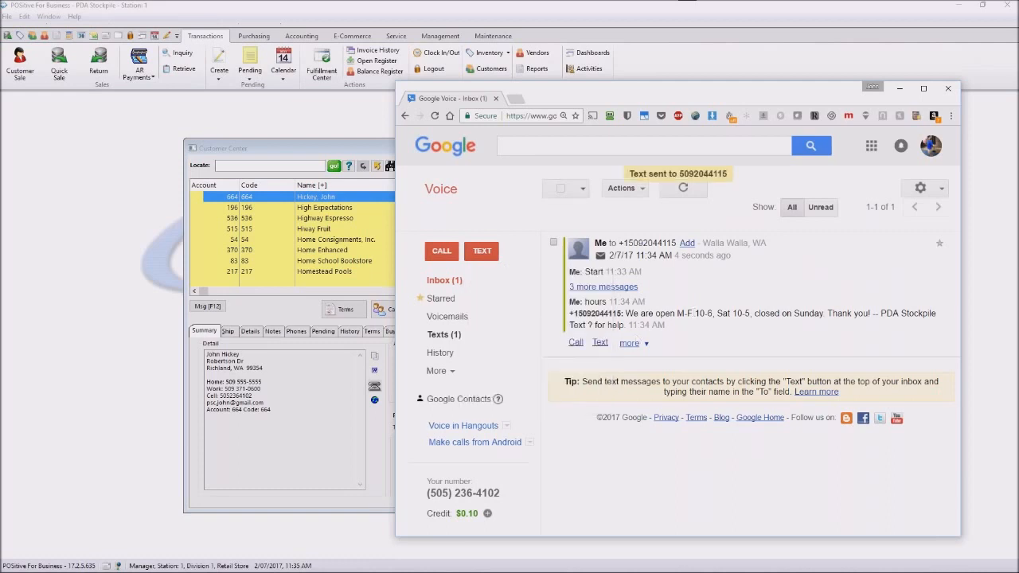
# Return to the Customer Center in POSitive and refresh the customer's record to check the Allow SMS Texting setting
pyautogui.moveTo(642, 89); pyautogui.dragTo(648, 91)
pyautogui.click(900, 89)
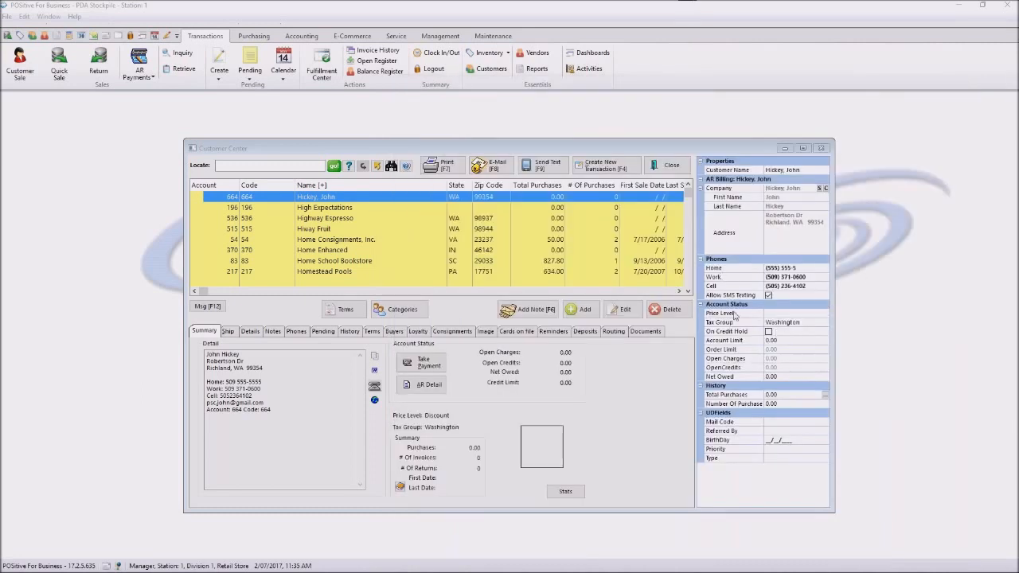
pyautogui.click(605, 200)
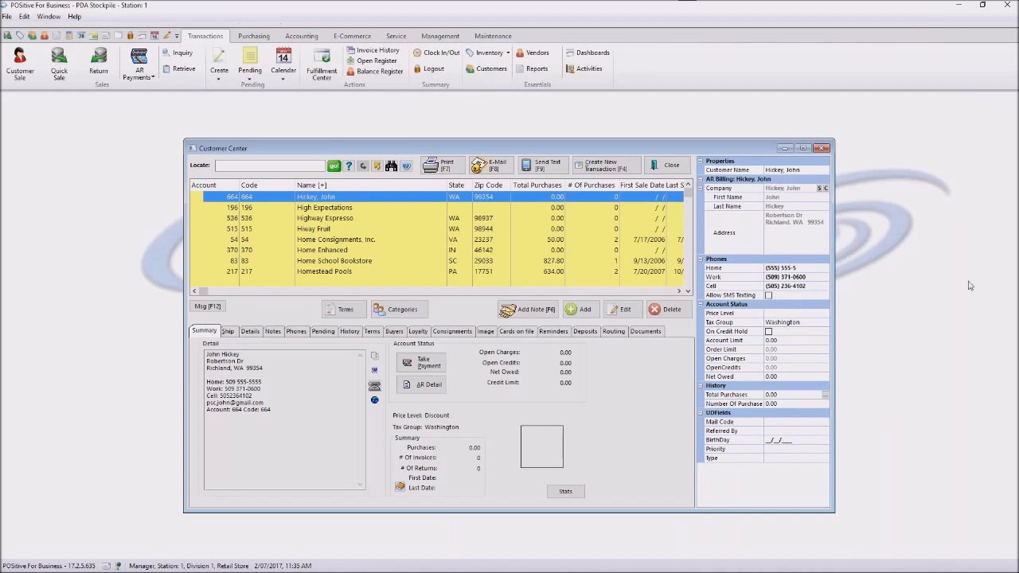
# Switch to Google Voice, refresh the inbox to read the reply, and send "start" to the store's text number
pyautogui.moveTo(1018, 38); pyautogui.dragTo(518, 94)
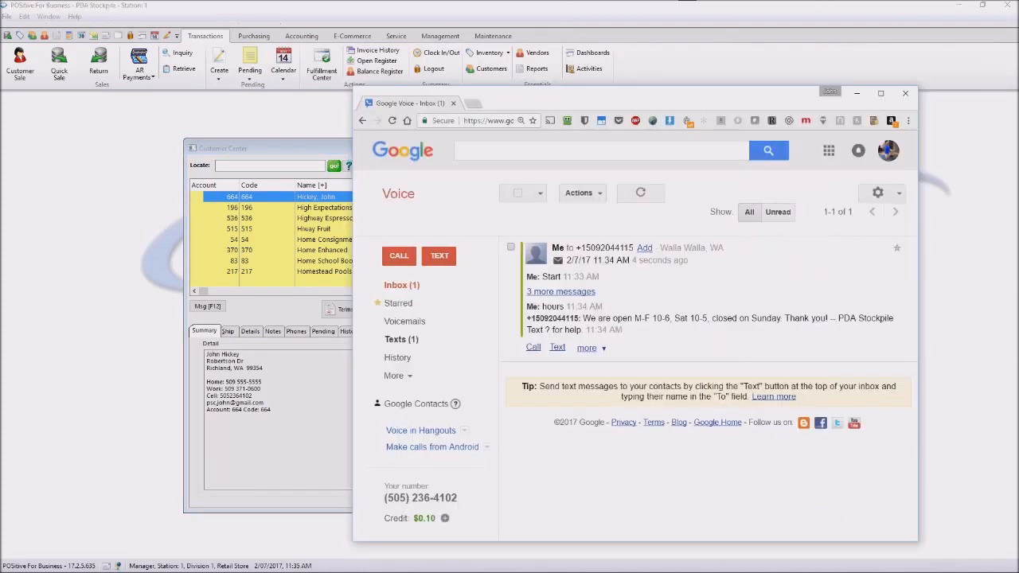
pyautogui.click(420, 289)
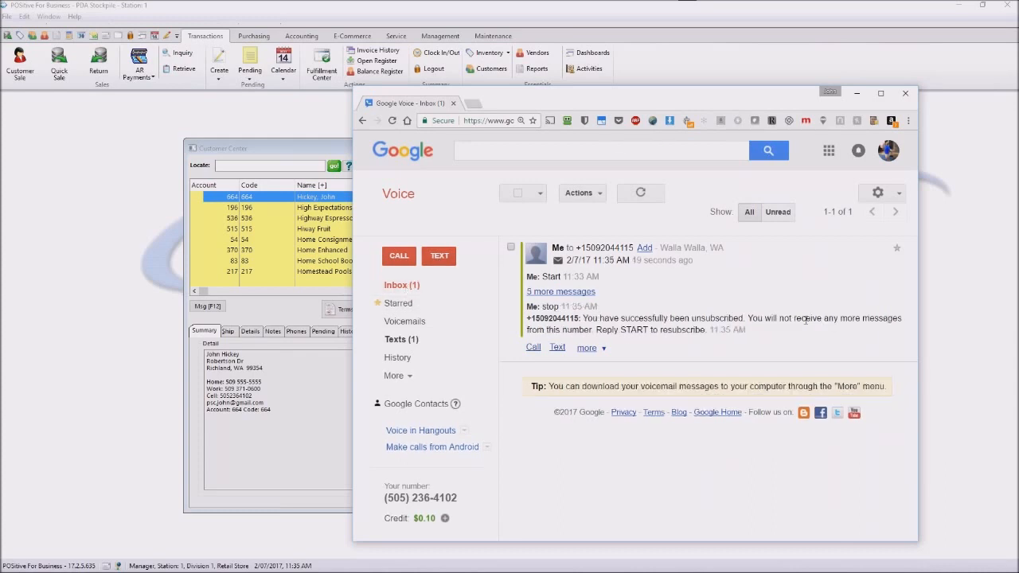
pyautogui.click(439, 255)
pyautogui.click(460, 364)
pyautogui.write('start')
pyautogui.click(440, 395)
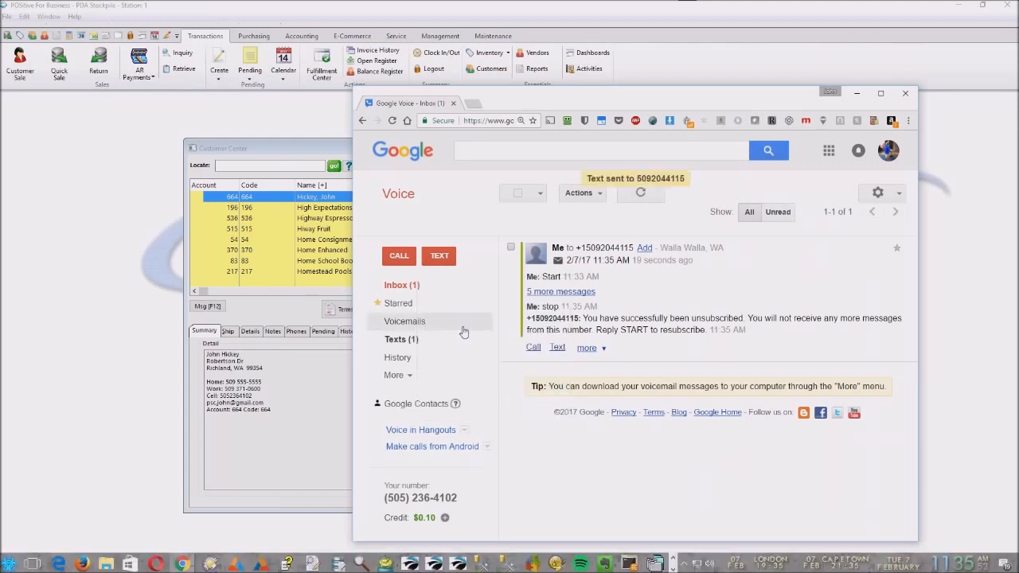
# Refresh the Google Voice inbox, and recheck the customer's Allow SMS Texting setting in the POSitive Customer Center
pyautogui.click(396, 286)
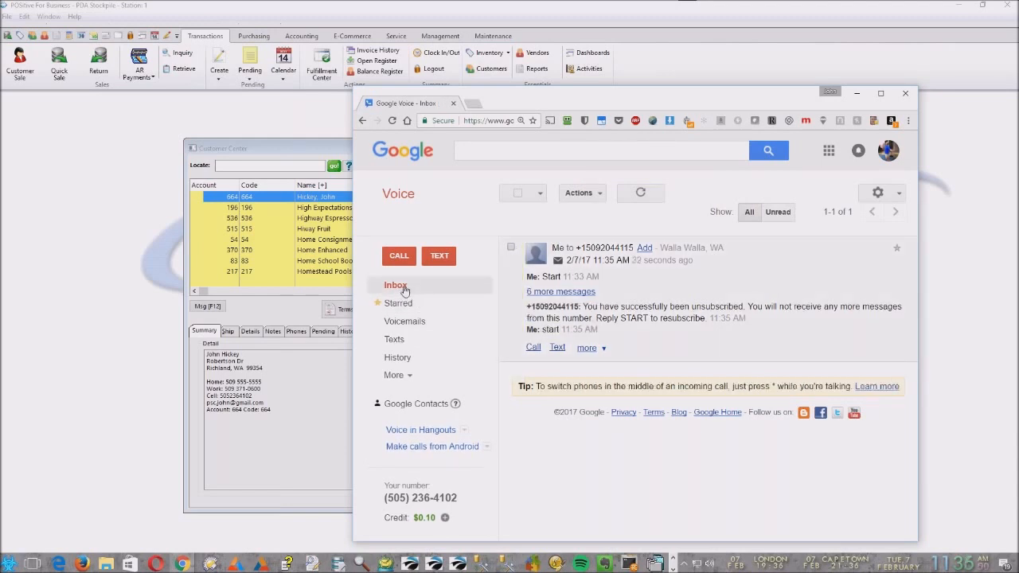
pyautogui.click(400, 288)
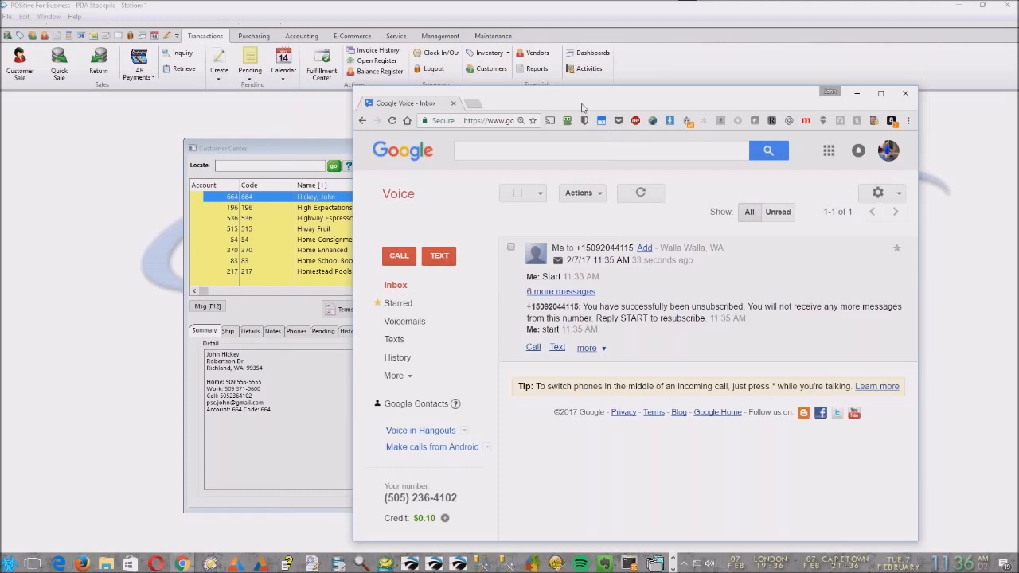
pyautogui.click(857, 94)
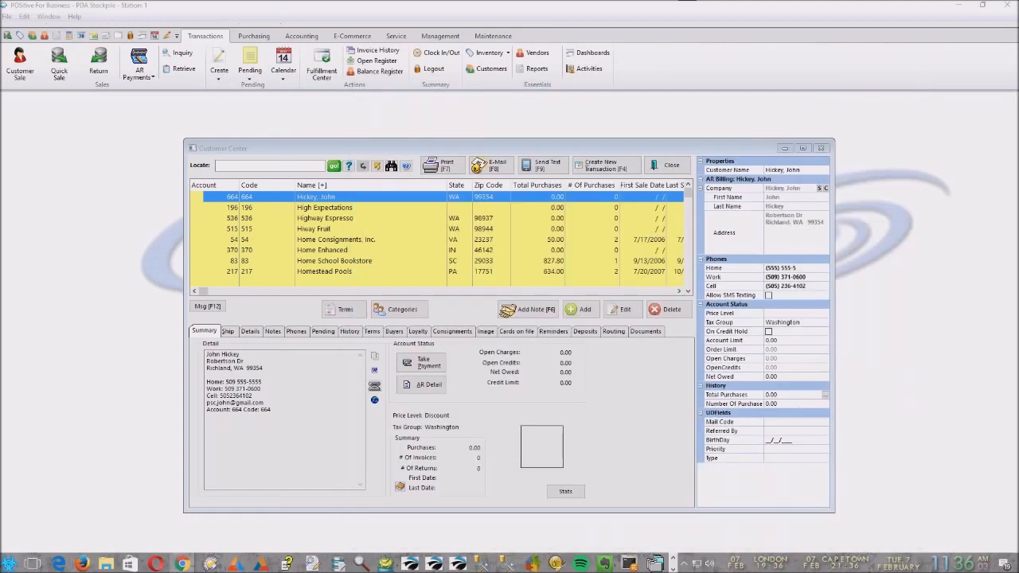
pyautogui.click(434, 199)
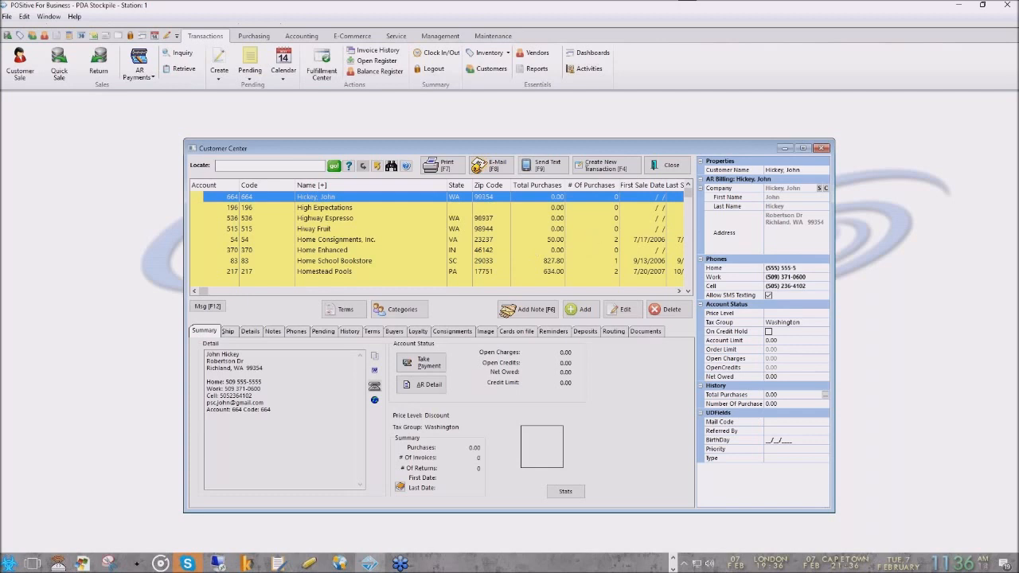
# Switch to Google Voice, refresh the inbox, and send "Do you have conduit in stock" to the store's text number
pyautogui.moveTo(1018, 156); pyautogui.dragTo(467, 98)
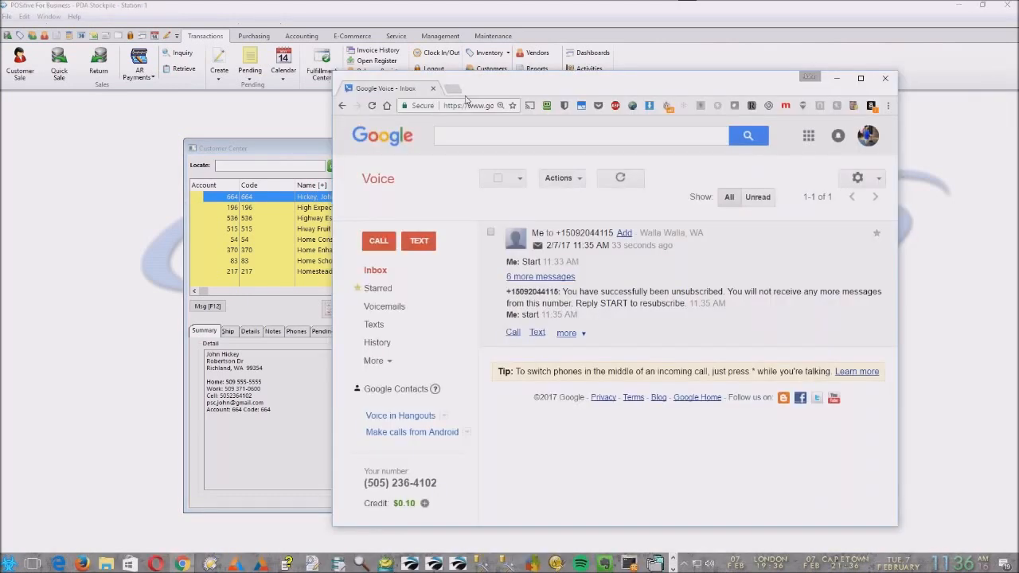
pyautogui.click(385, 273)
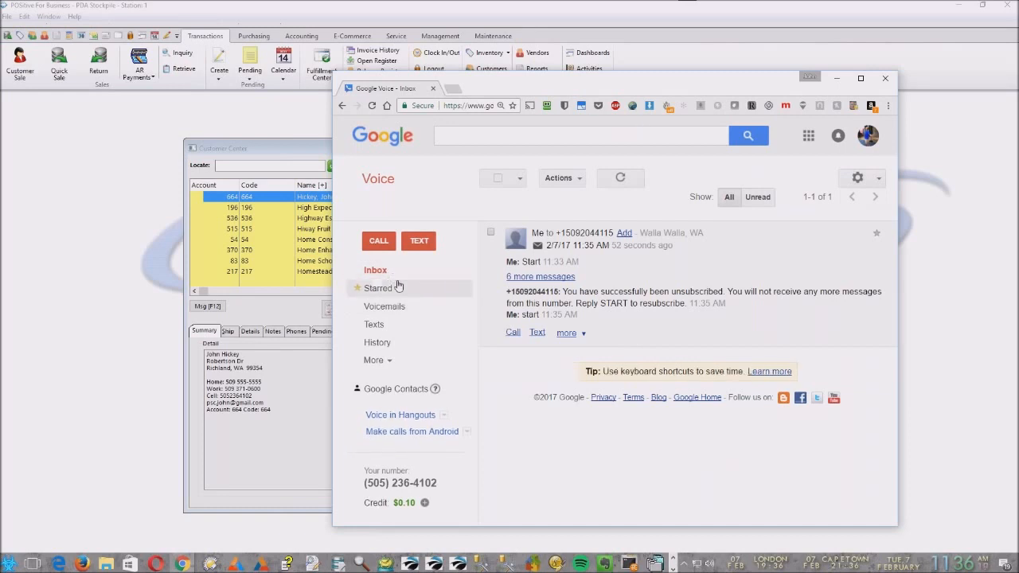
pyautogui.click(418, 241)
pyautogui.click(431, 341)
pyautogui.write('Do you have')
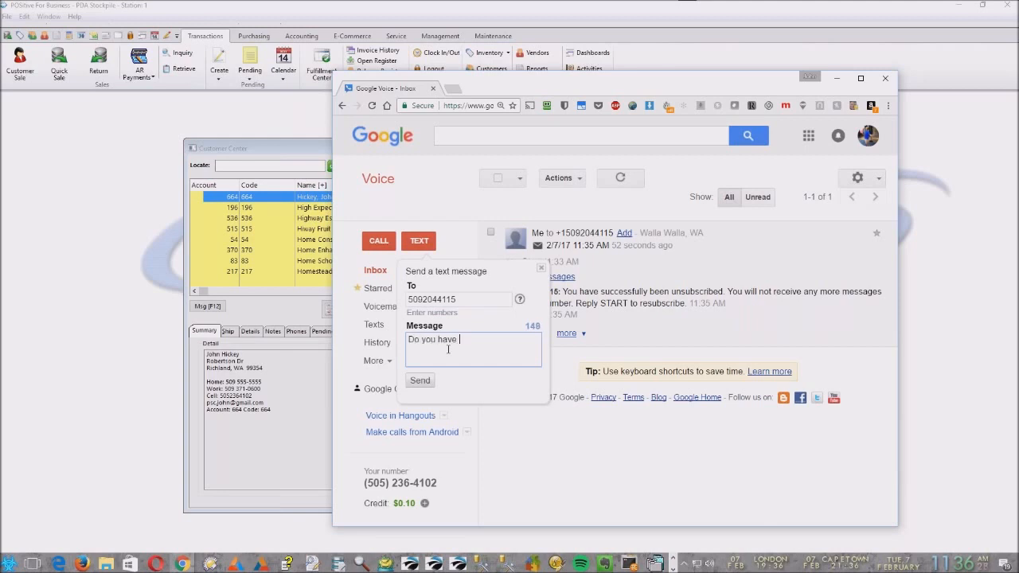
pyautogui.write(' conduit in stock')
pyautogui.click(419, 381)
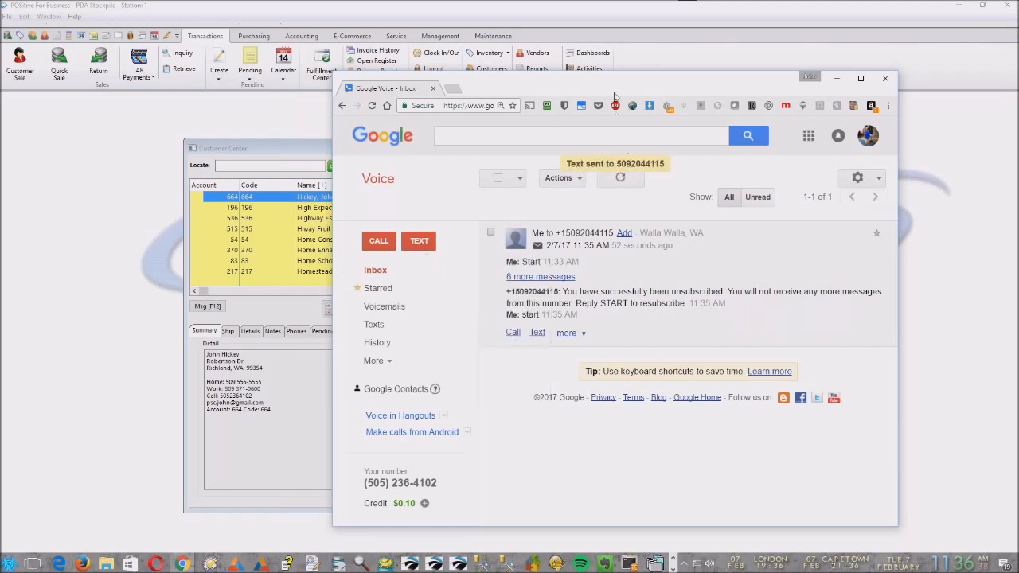
# Return to POSitive, open the Reminders and Alerts Center, and view the alerts for received texts
pyautogui.moveTo(628, 85); pyautogui.dragTo(1018, 90)
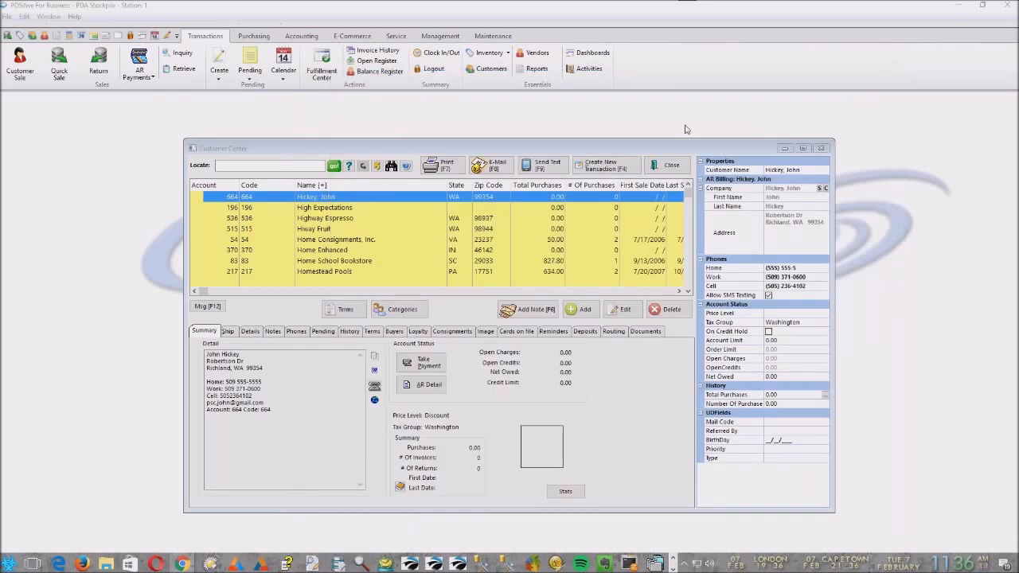
pyautogui.moveTo(622, 150)
pyautogui.mouseDown()
pyautogui.moveTo(609, 144)
pyautogui.moveTo(633, 134)
pyautogui.mouseUp()
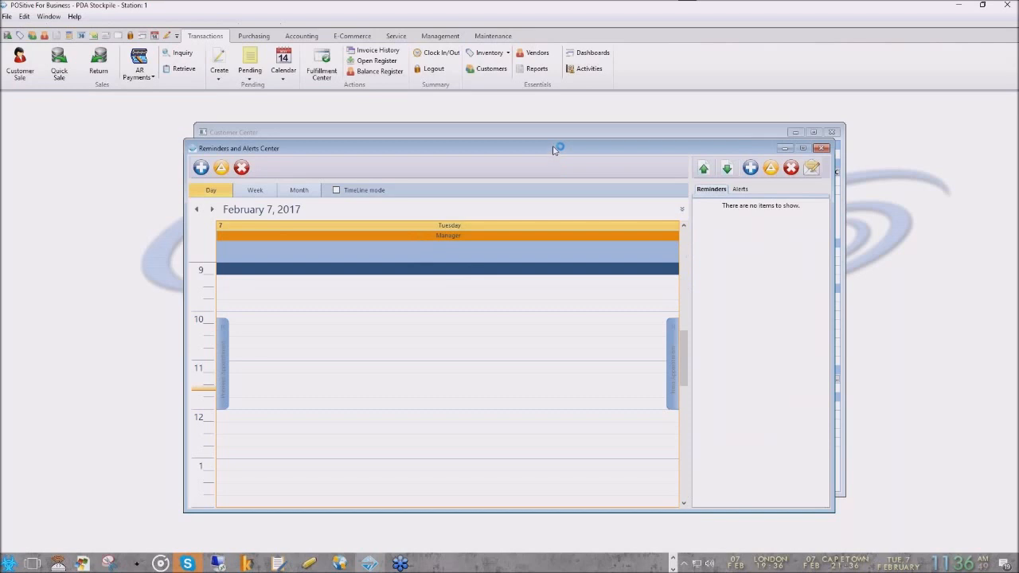
pyautogui.moveTo(554, 149); pyautogui.dragTo(476, 130)
pyautogui.click(662, 170)
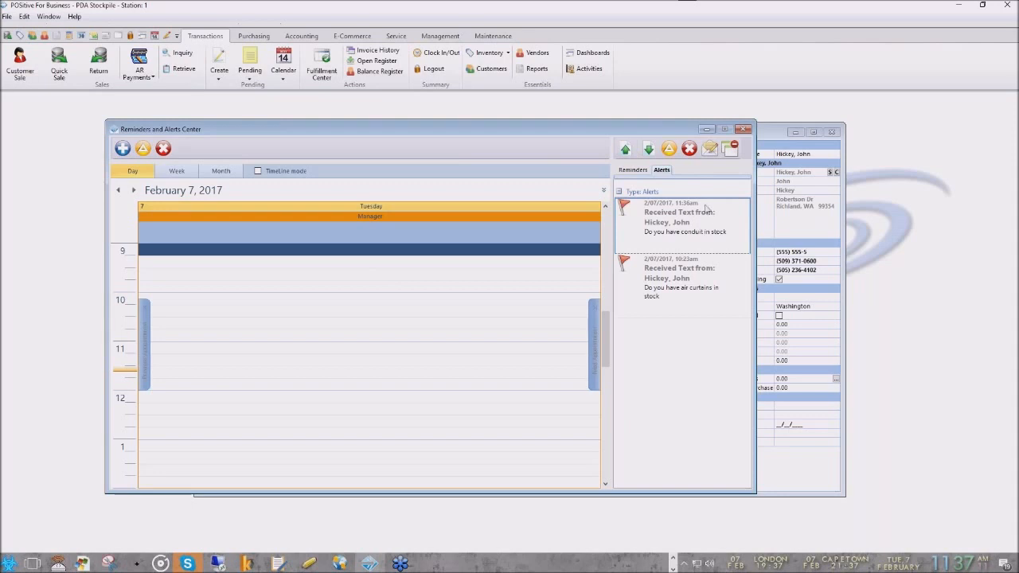
# Open the text conversation from the conduit question's alert and reply with "Yes we do!!"
pyautogui.click(710, 150)
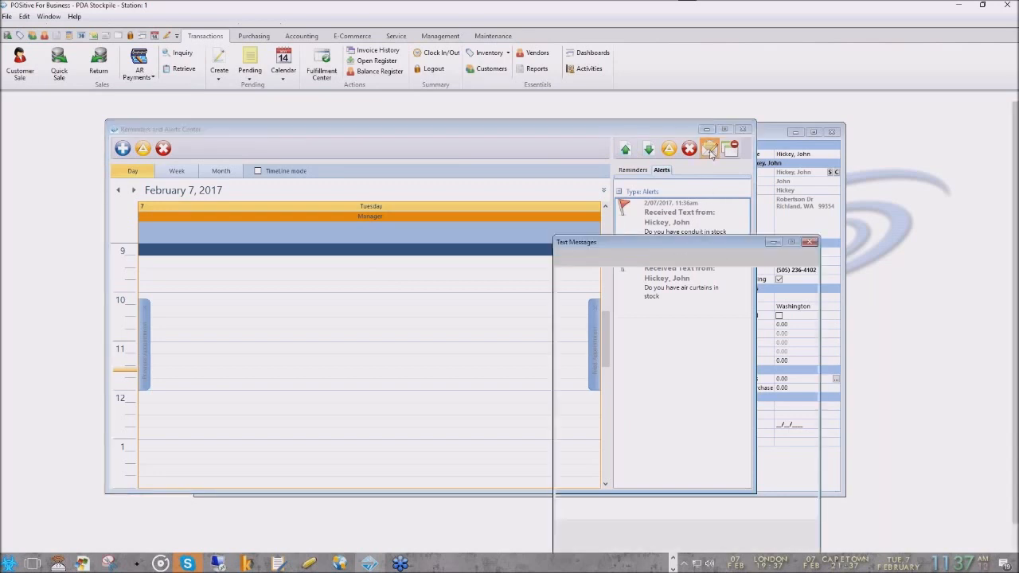
pyautogui.moveTo(695, 242); pyautogui.dragTo(502, 142)
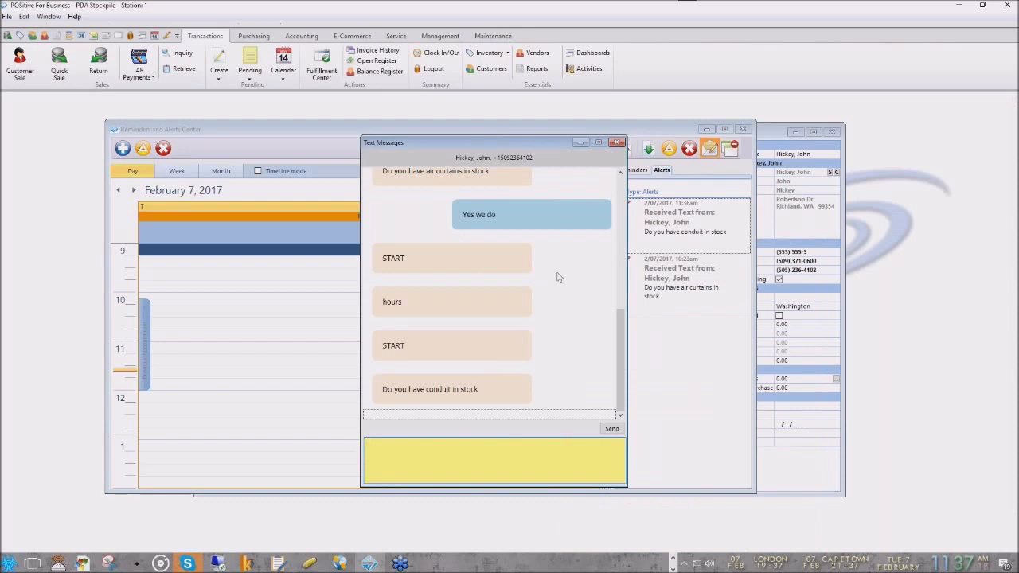
pyautogui.moveTo(623, 359)
pyautogui.mouseDown()
pyautogui.moveTo(619, 262)
pyautogui.moveTo(608, 371)
pyautogui.mouseUp()
pyautogui.click(612, 429)
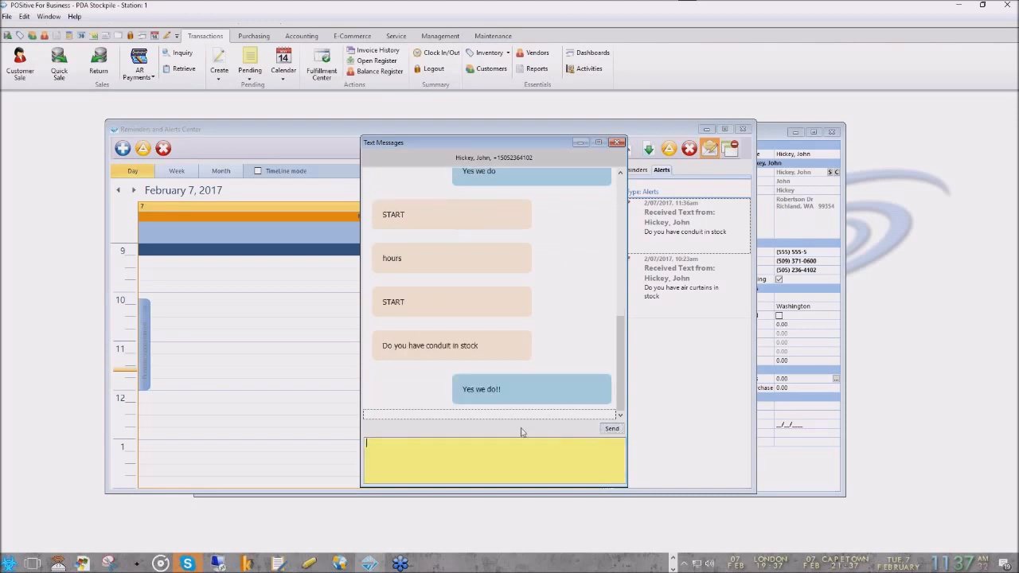
# Read the store's reply in the refreshed Google Voice inbox, and close POSitive's text conversation and Reminders and Alerts Center
pyautogui.moveTo(1018, 167); pyautogui.dragTo(436, 46)
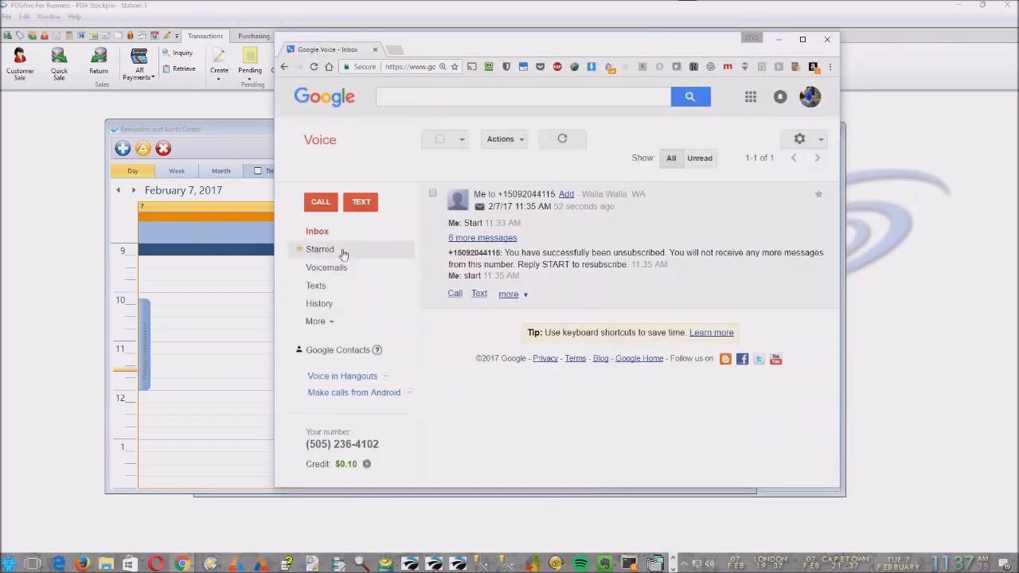
pyautogui.click(320, 232)
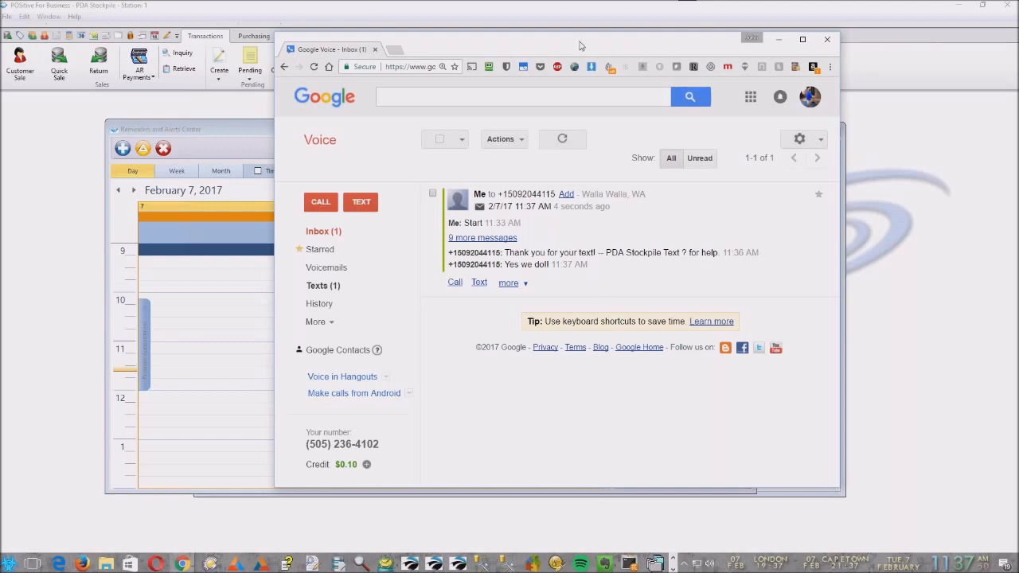
pyautogui.moveTo(580, 45); pyautogui.dragTo(1018, 120)
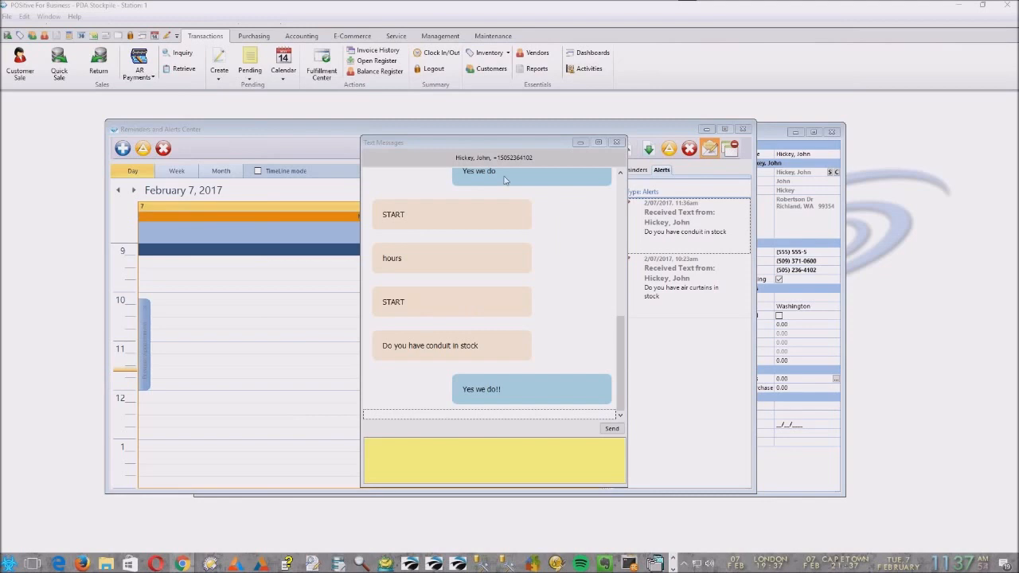
pyautogui.click(617, 144)
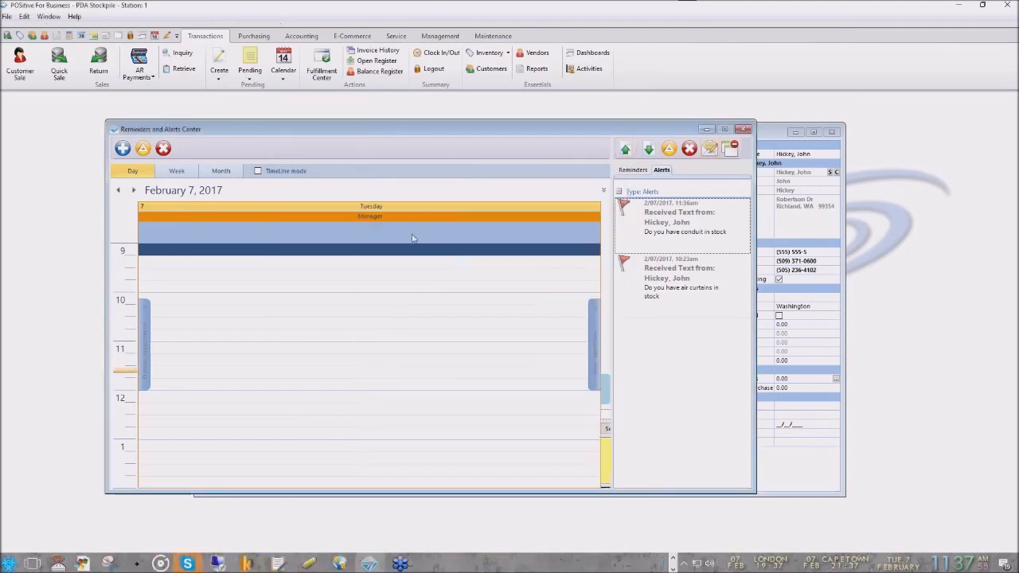
pyautogui.click(743, 129)
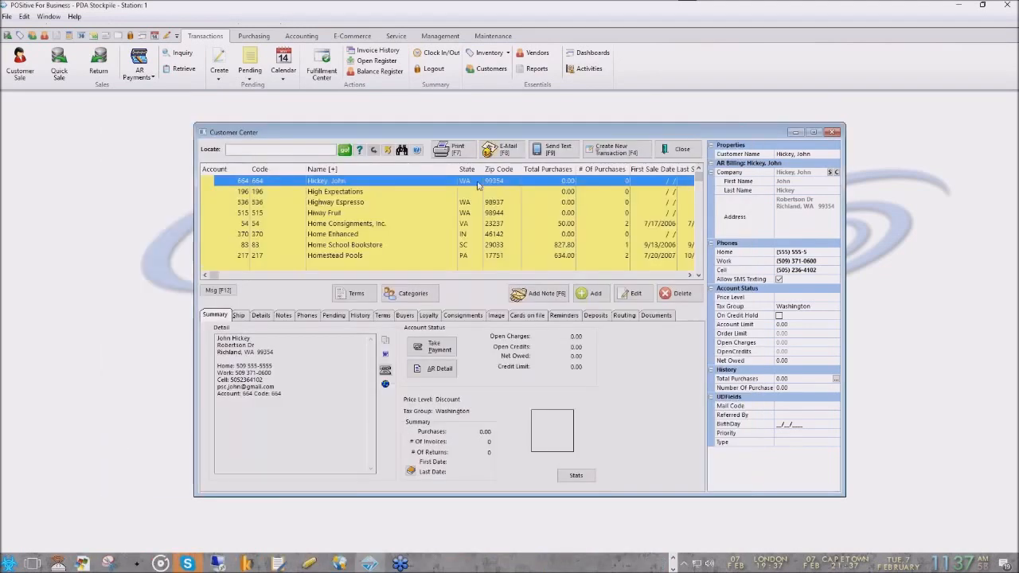
# Send the customer the text "but not too much" from the Customer Center, and close the conversation and Customer Center
pyautogui.click(558, 149)
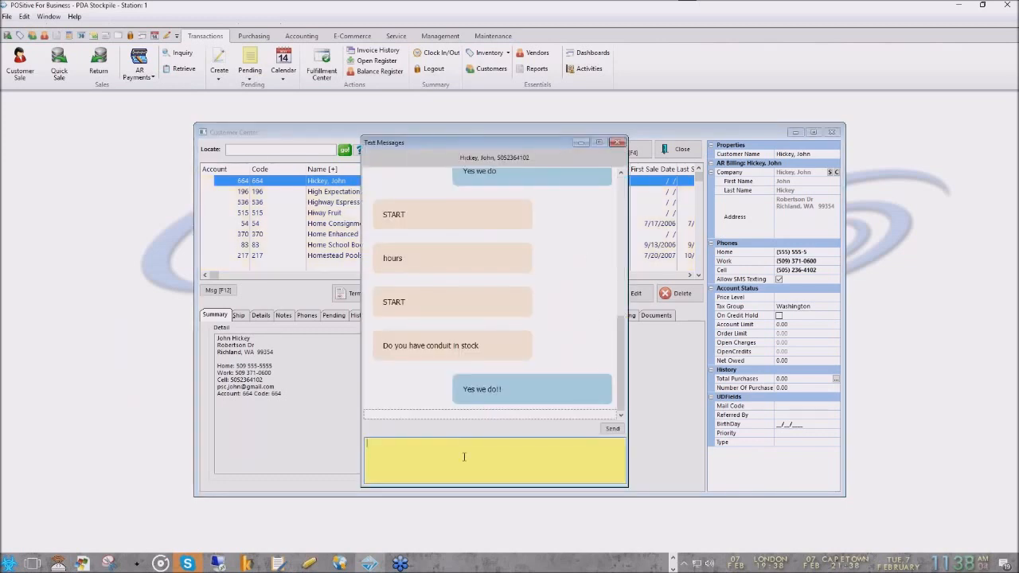
pyautogui.write('but not too much')
pyautogui.click(613, 428)
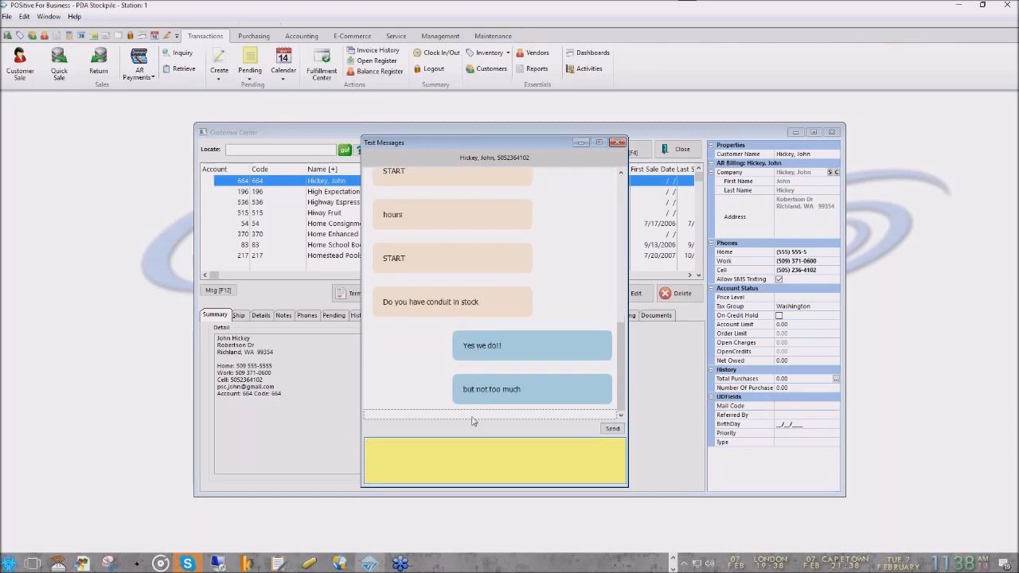
pyautogui.click(617, 143)
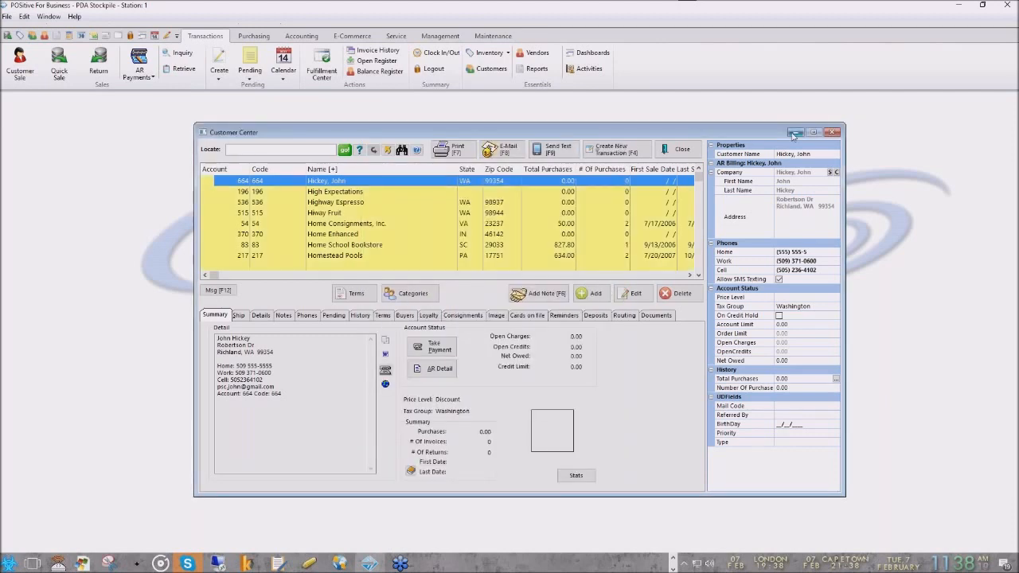
pyautogui.click(833, 132)
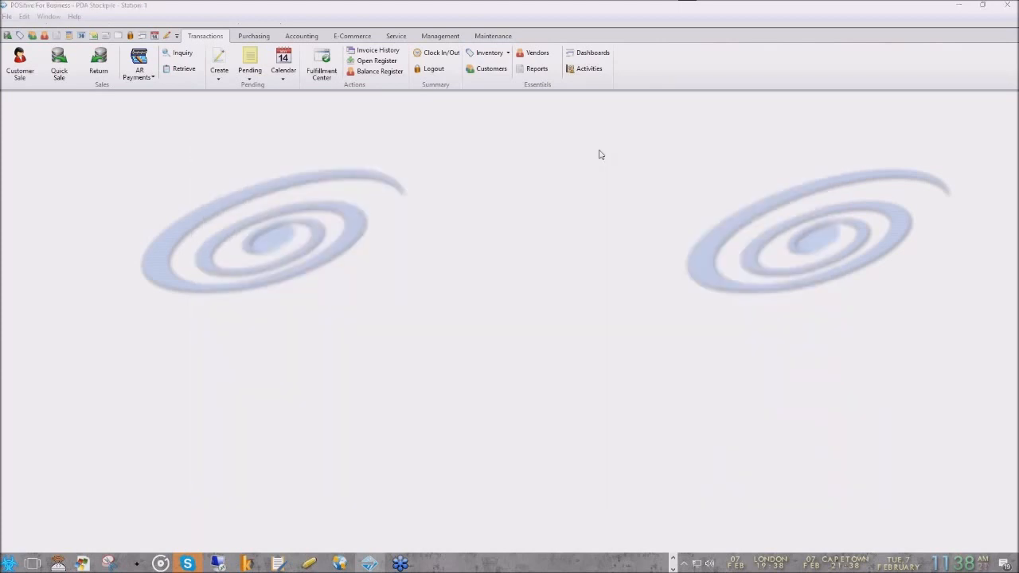
# Open the Marketing Manager and add a campaign named "Slow Saturday" without a description
pyautogui.click(450, 37)
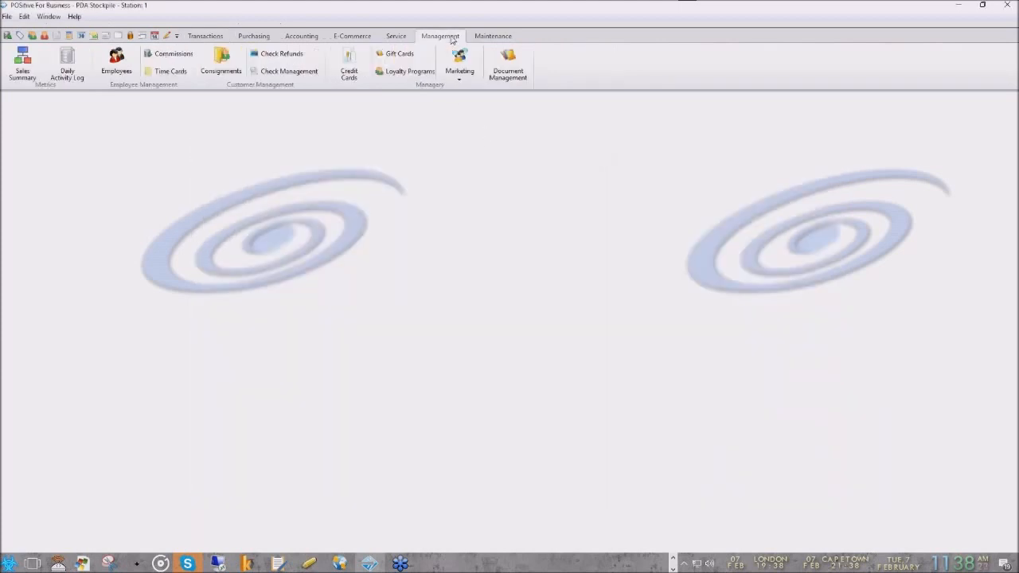
pyautogui.click(458, 78)
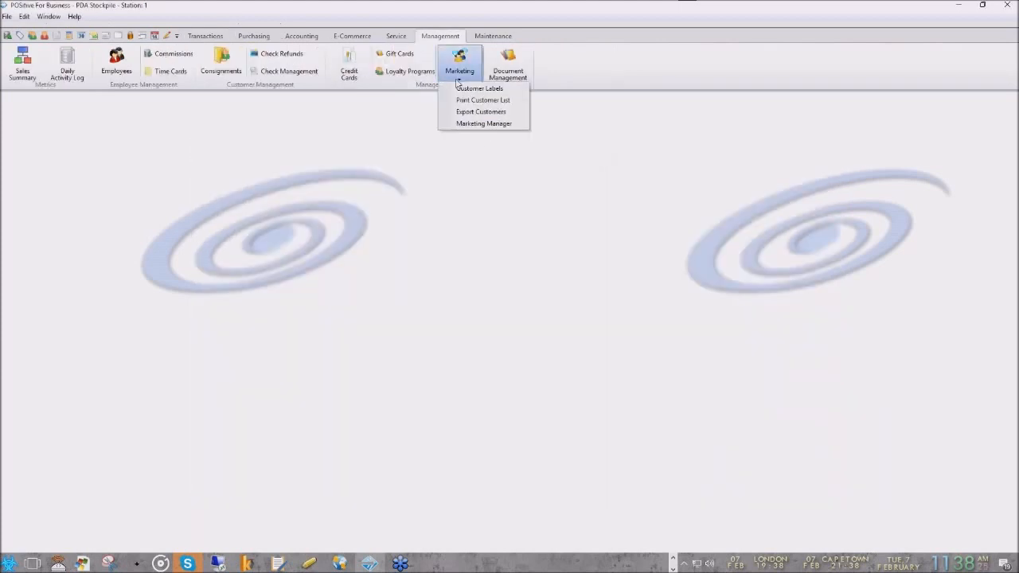
pyautogui.click(482, 125)
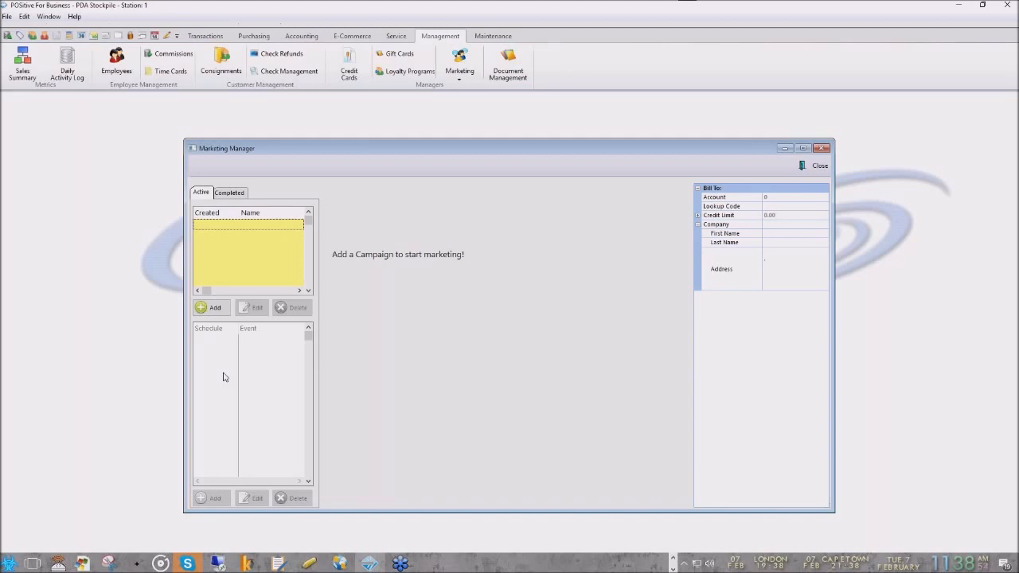
pyautogui.click(211, 308)
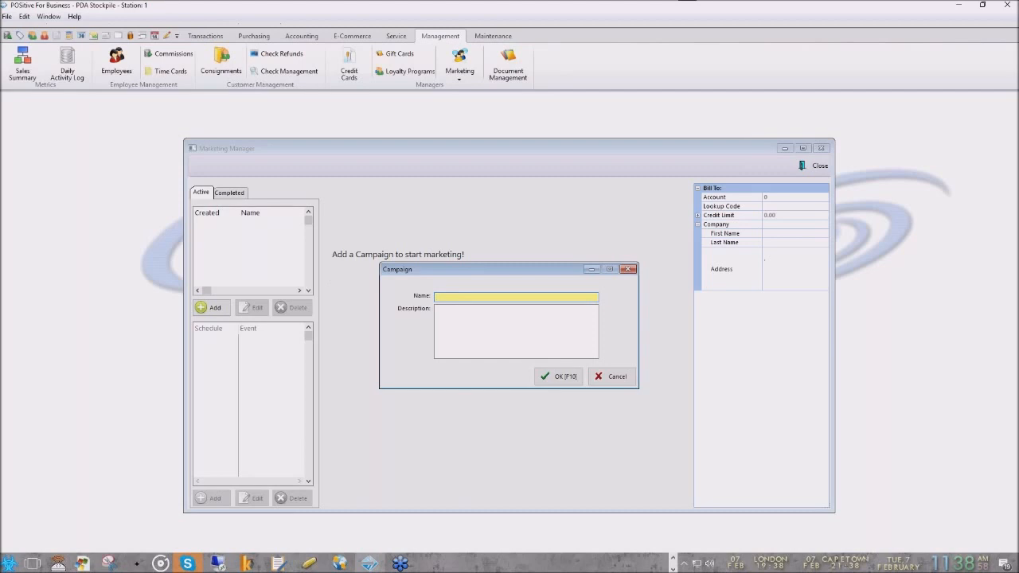
pyautogui.write('Slow Set')
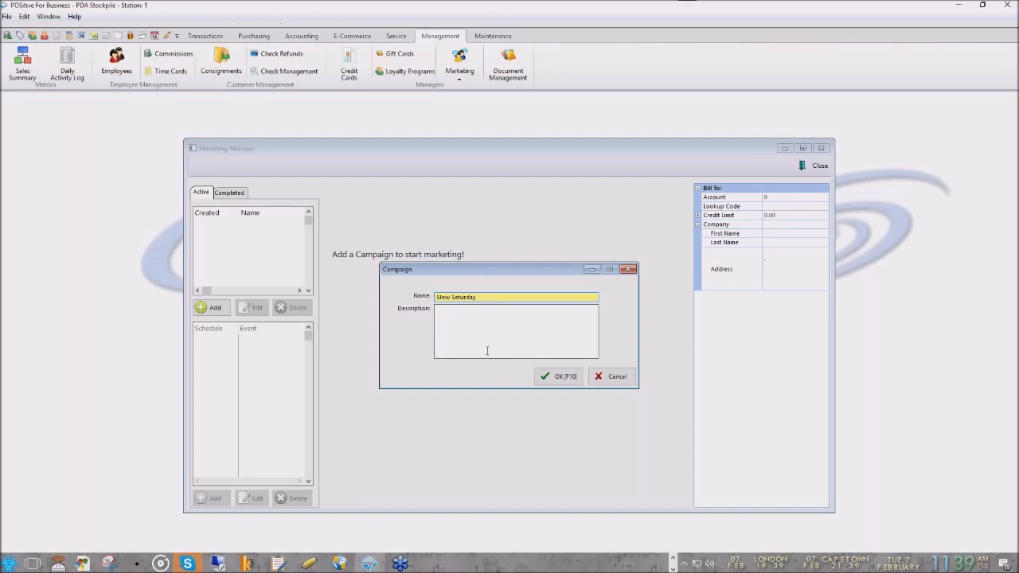
pyautogui.click(471, 330)
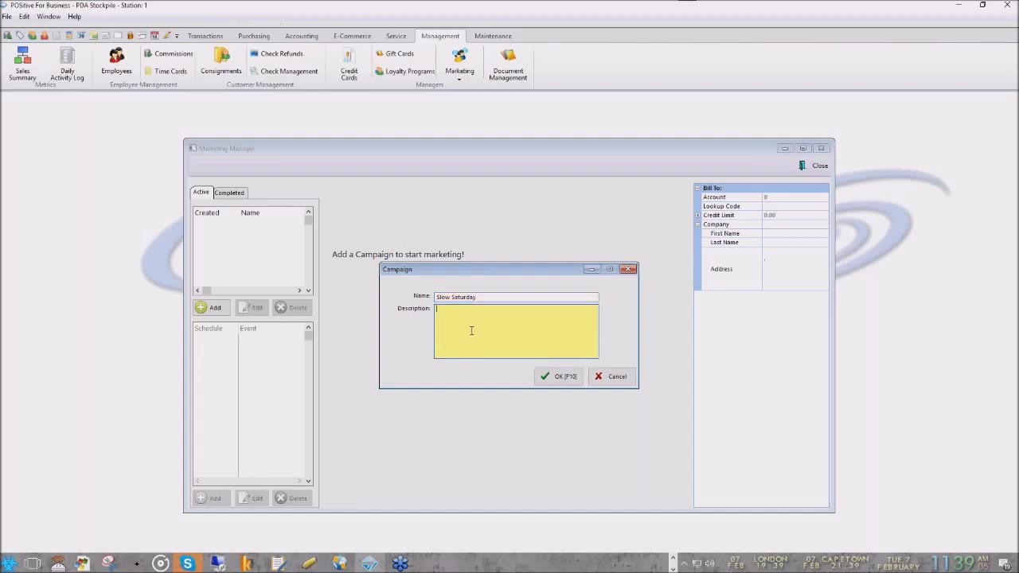
pyautogui.click(555, 379)
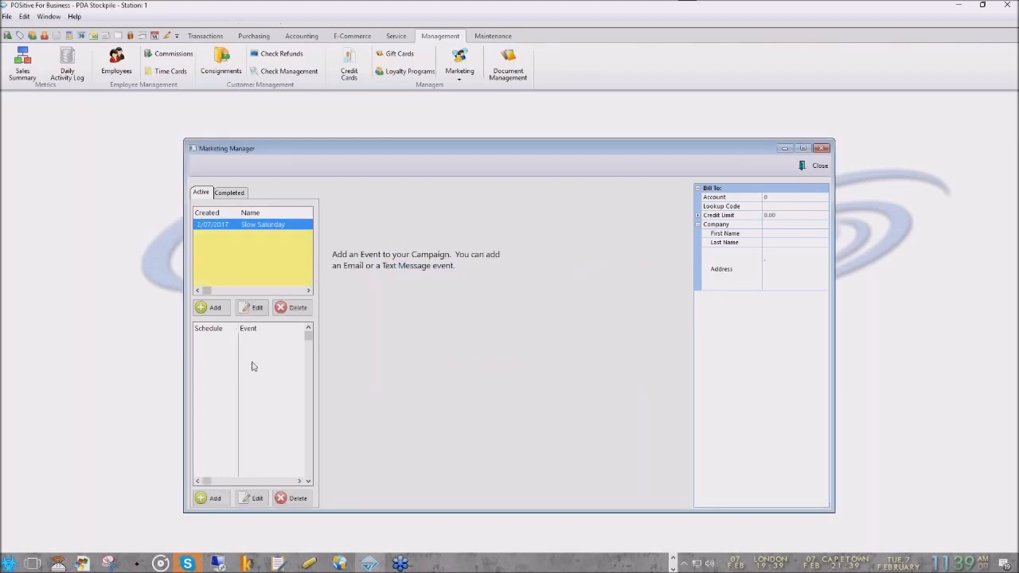
# Add a manually executed Send SMS Text event described as "10% Off Things" to the Slow Saturday campaign
pyautogui.click(218, 502)
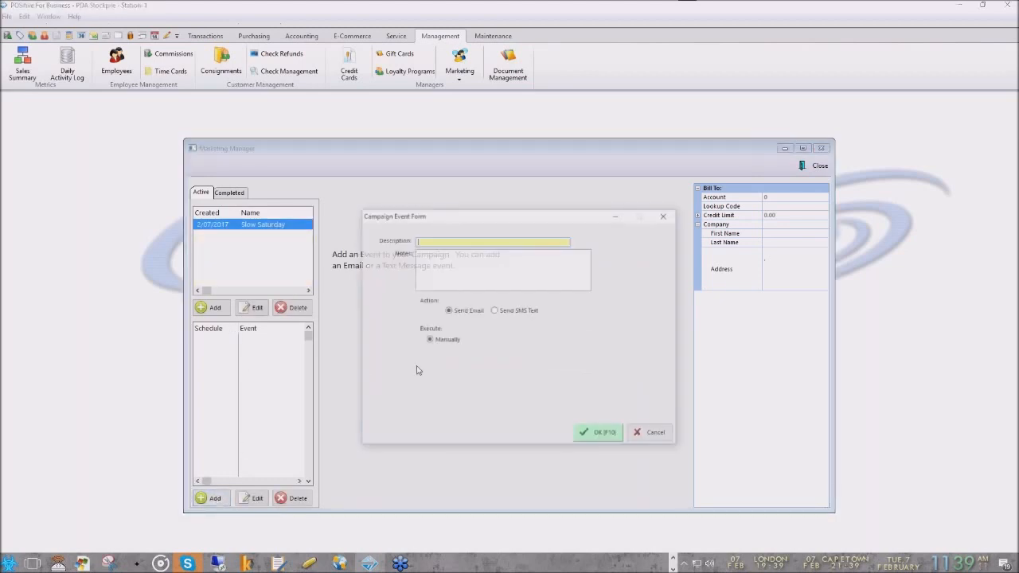
pyautogui.write('10% Off Thin')
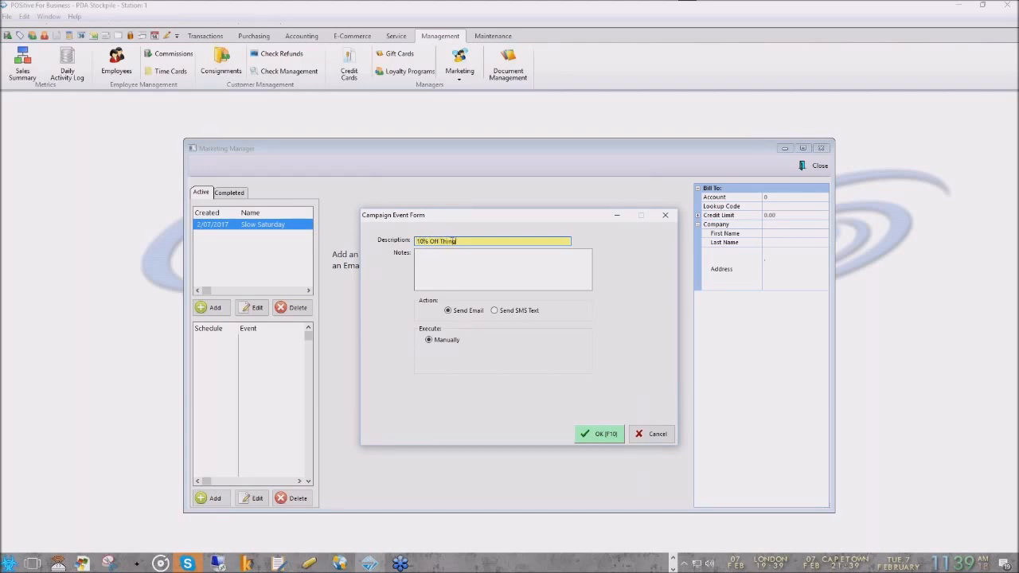
pyautogui.write('gs')
pyautogui.click(494, 311)
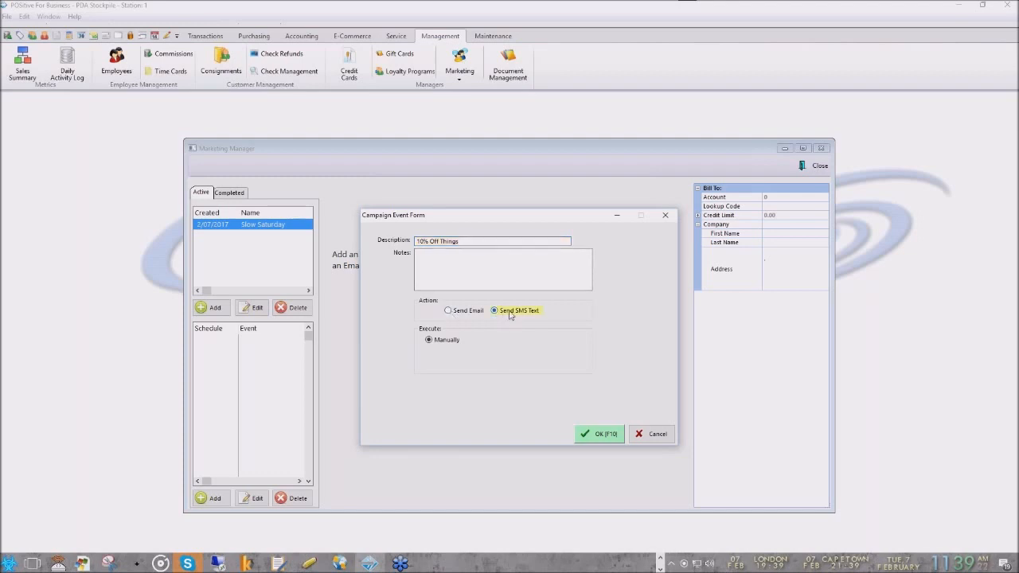
pyautogui.click(600, 434)
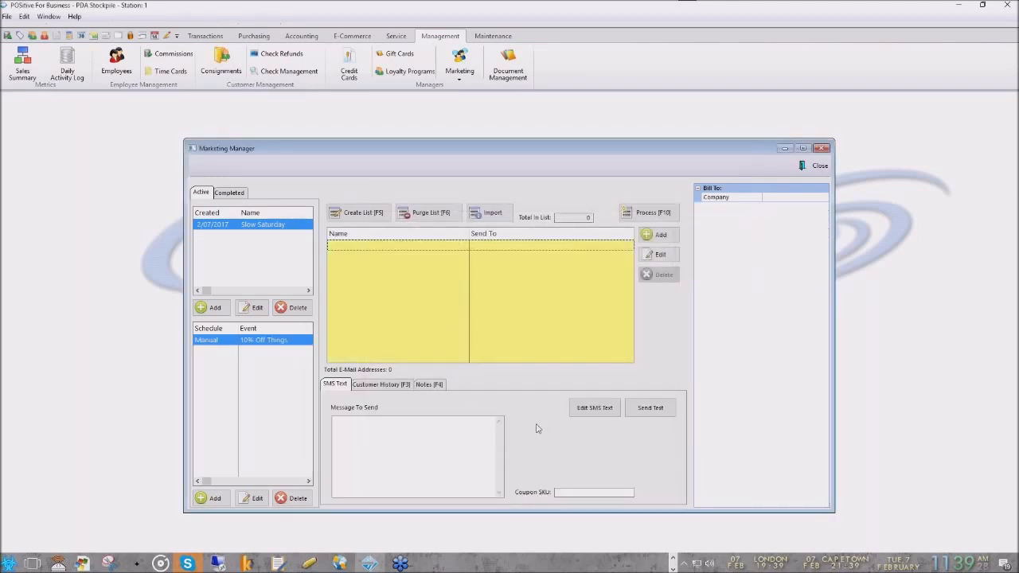
# Create the event's recipient list and write its SMS message "Hey! Save 10% on anything in the store use Coupon #Coupon#"
pyautogui.click(363, 218)
pyautogui.click(510, 347)
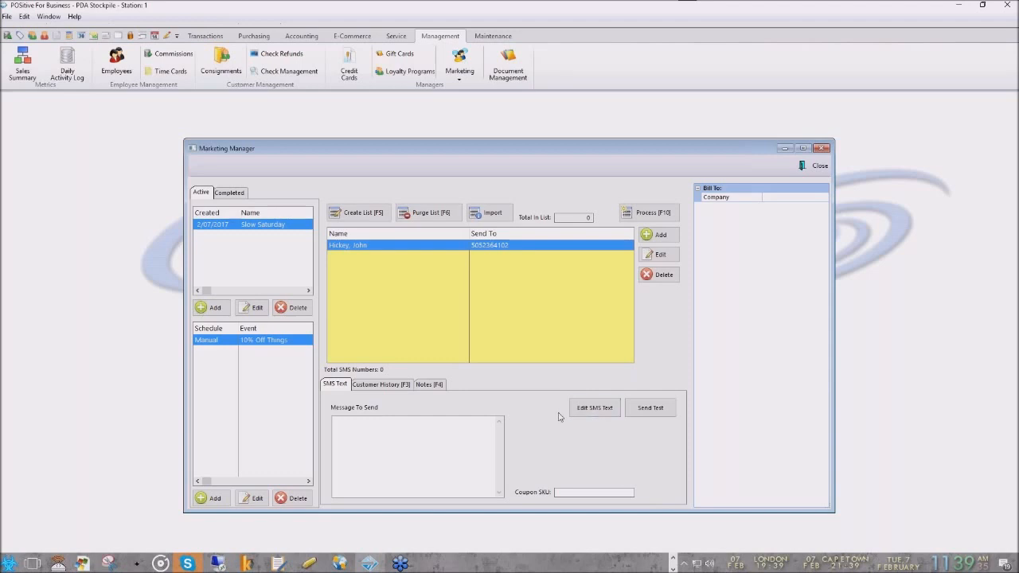
pyautogui.click(596, 416)
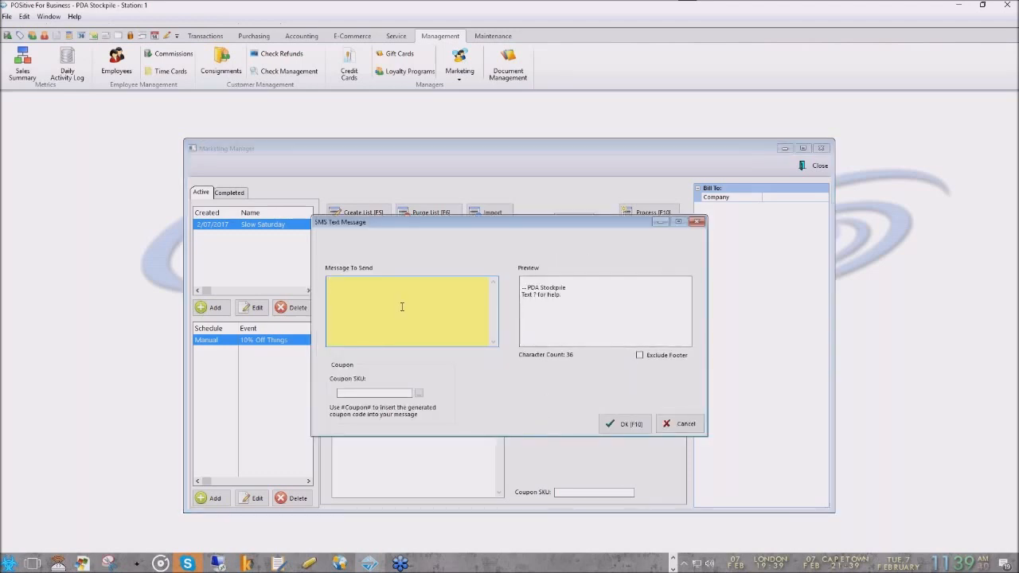
pyautogui.write('Hey! Save 10% on anything in the store use Coupon')
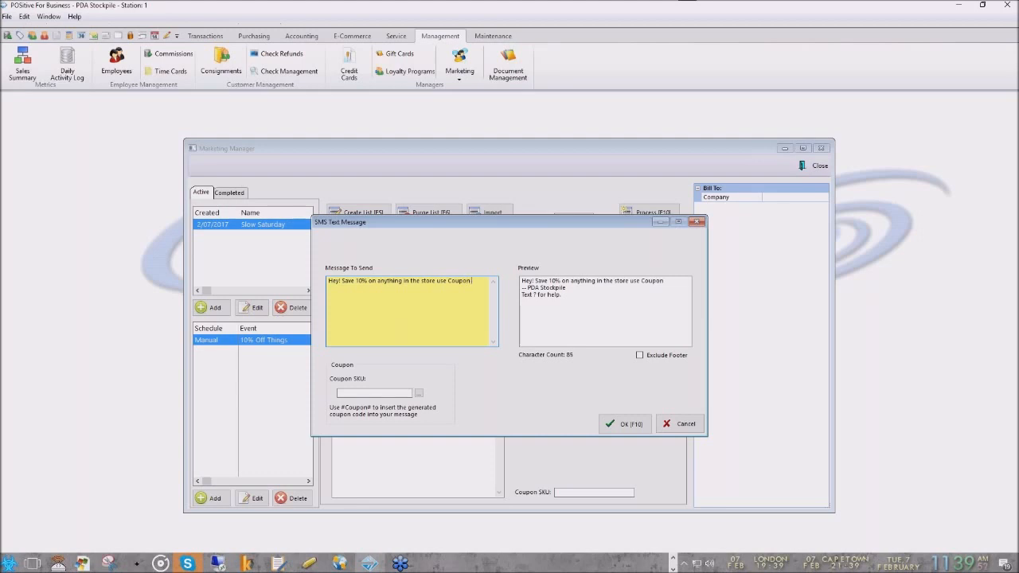
pyautogui.write(' #Coupon#')
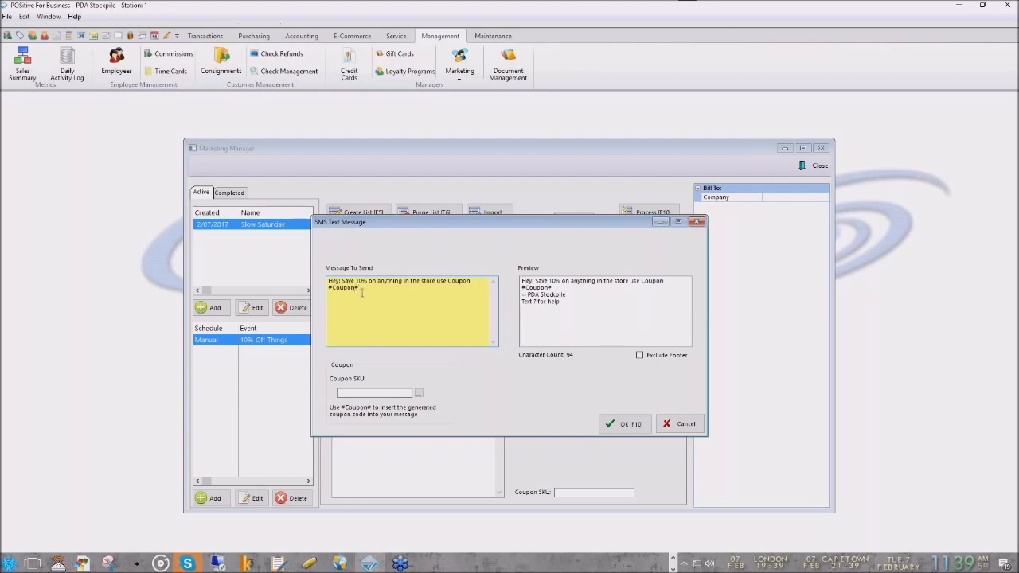
# Add a coupon for the message with SKU SLOW10, description "10% Off Things" and a Percent Off amount of 10
pyautogui.click(419, 392)
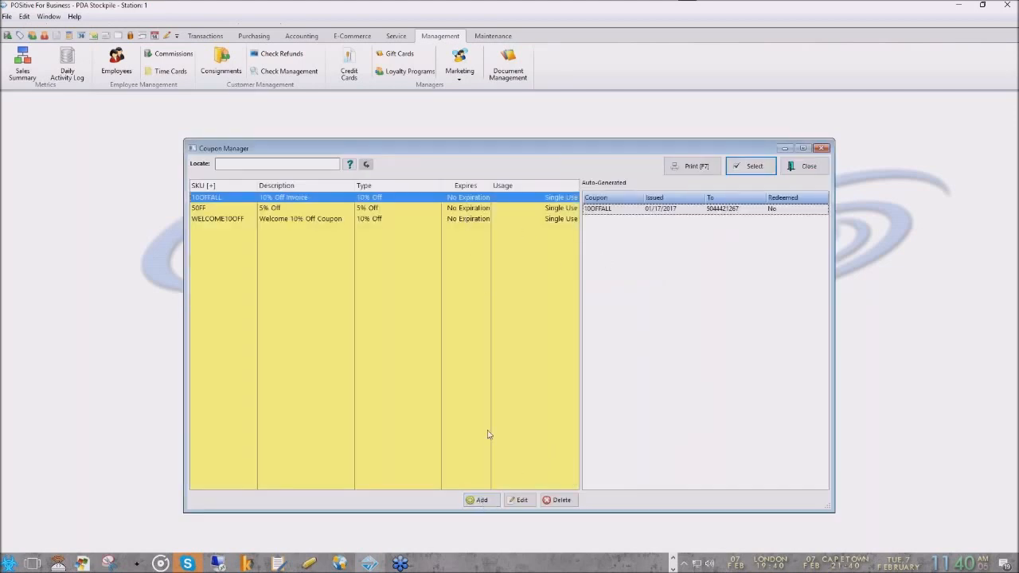
pyautogui.click(481, 501)
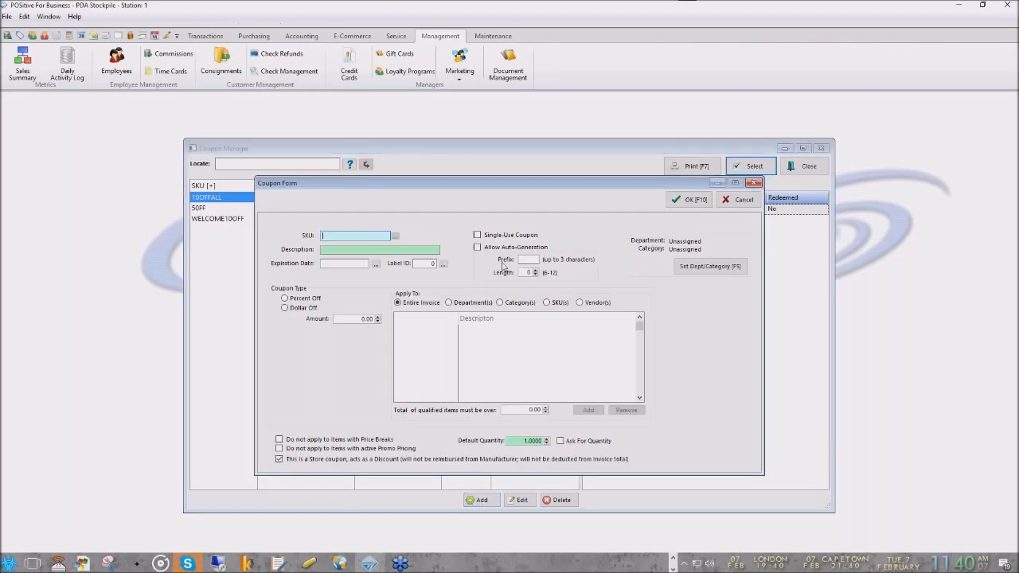
pyautogui.write('SLOW10')
pyautogui.click(371, 250)
pyautogui.write('10')
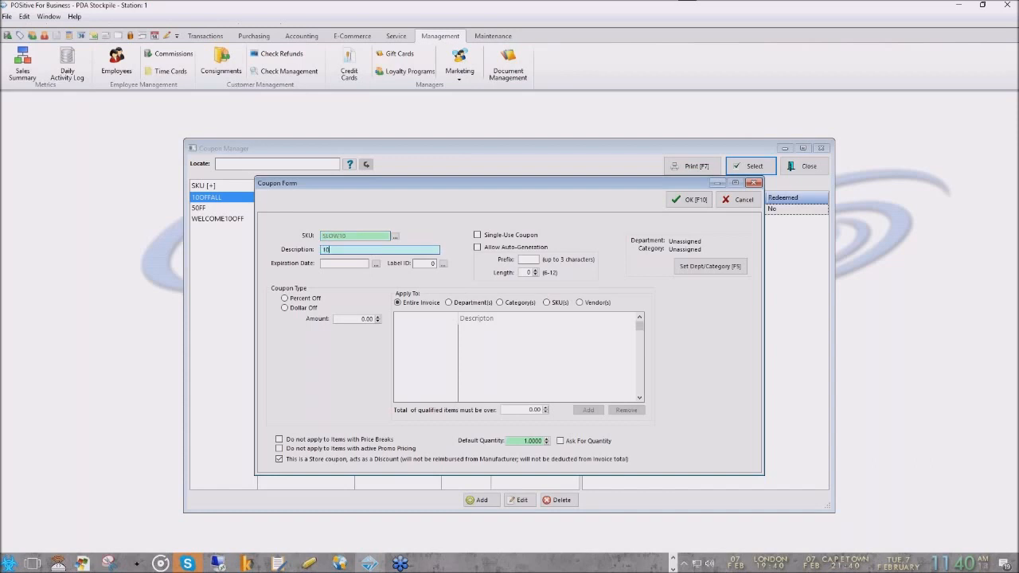
pyautogui.write('% Off Things')
pyautogui.click(294, 300)
pyautogui.press('Tab')
pyautogui.write('10')
# Make the coupon single-use and allow auto-generation with the prefix SLO, adjusting the generated code length
pyautogui.click(477, 235)
pyautogui.click(478, 248)
pyautogui.click(521, 260)
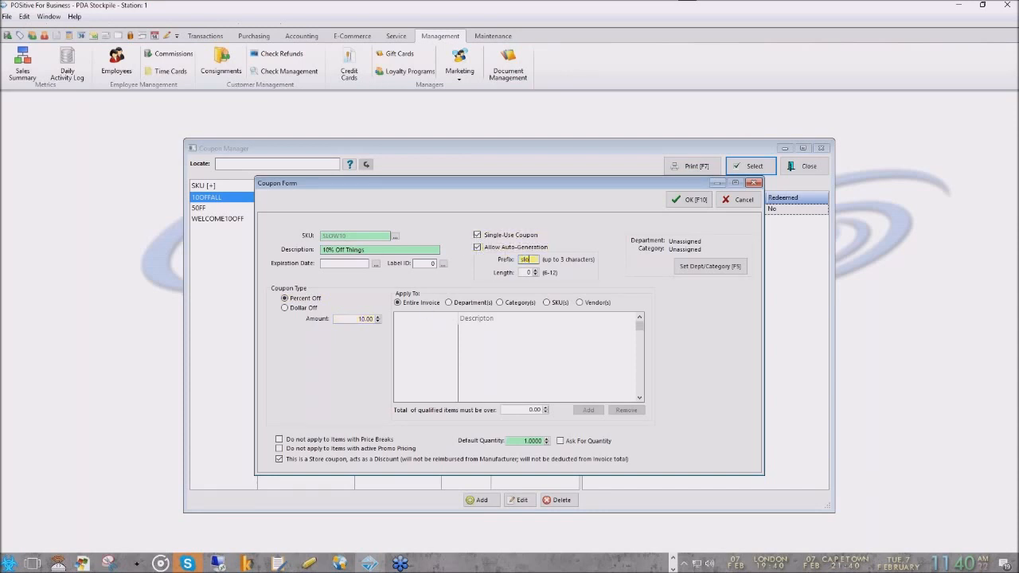
pyautogui.click(537, 273)
pyautogui.moveTo(536, 259); pyautogui.dragTo(522, 259)
pyautogui.write('SLO')
# Assign the coupon to the Admin Fees category of the Administration department and save it
pyautogui.click(712, 270)
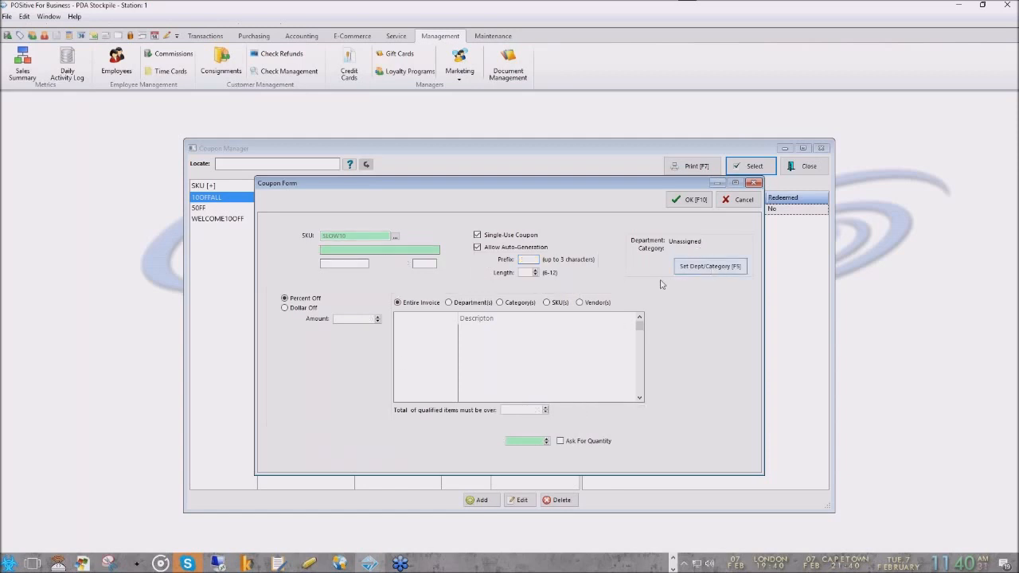
pyautogui.click(379, 296)
pyautogui.click(420, 309)
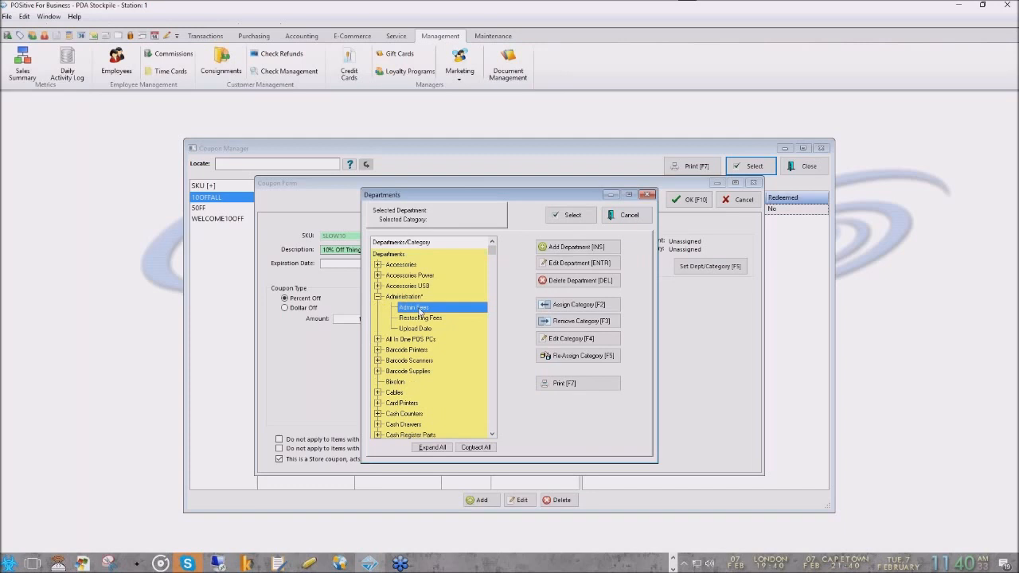
pyautogui.click(567, 217)
pyautogui.click(683, 201)
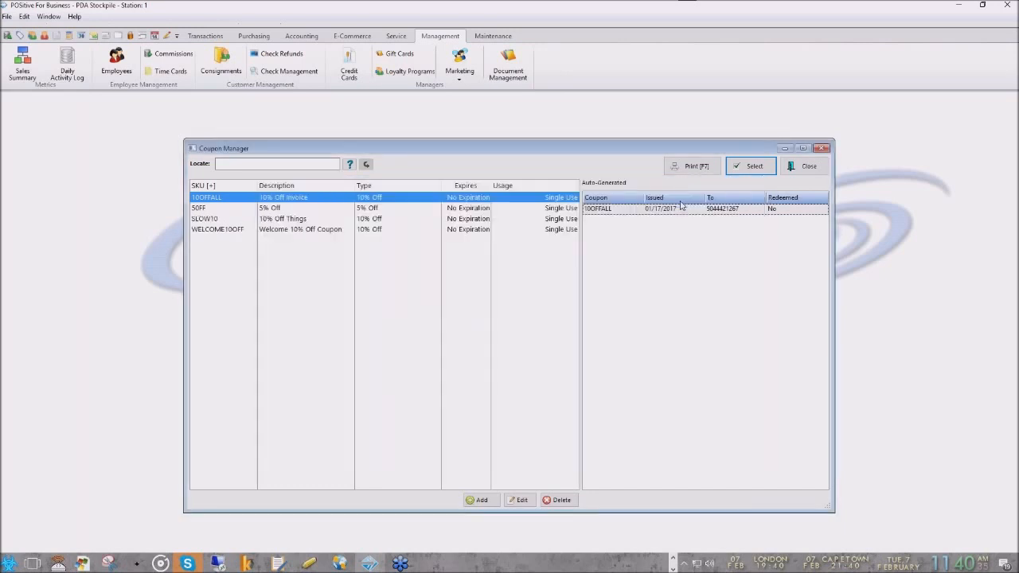
pyautogui.click(680, 208)
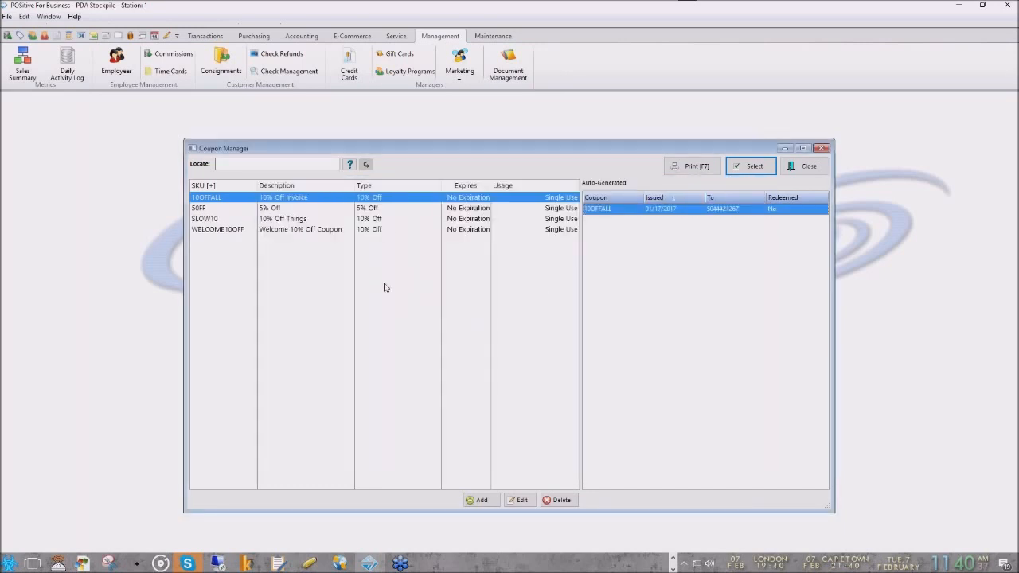
# Attach the SLOW10 coupon to the SMS message and save the message
pyautogui.click(281, 220)
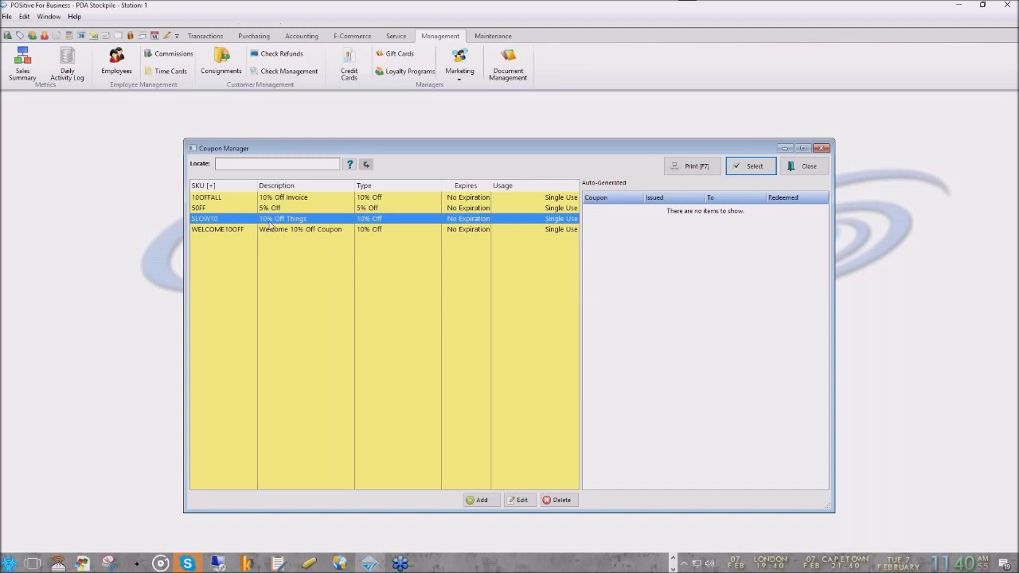
pyautogui.click(751, 166)
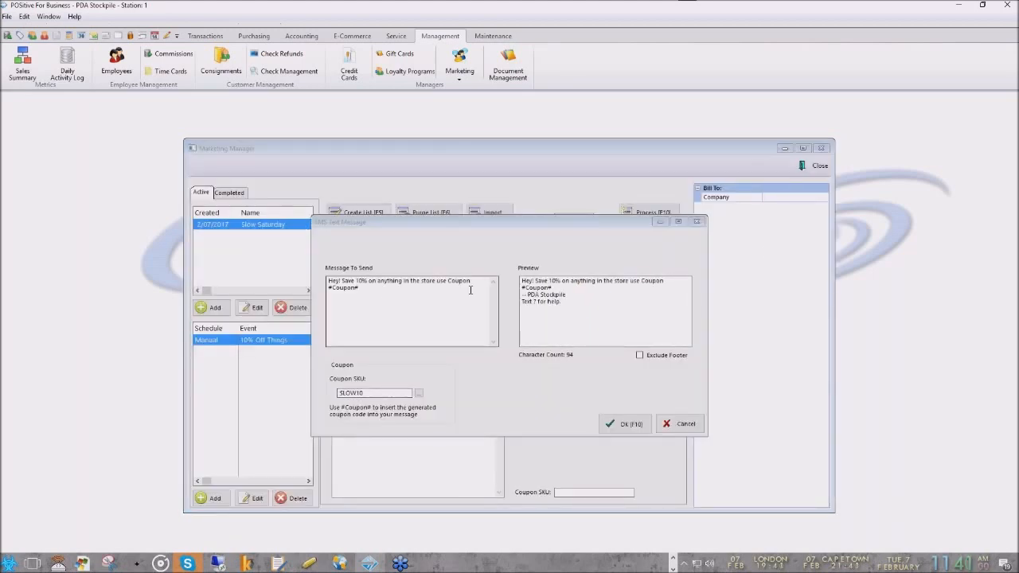
pyautogui.click(610, 423)
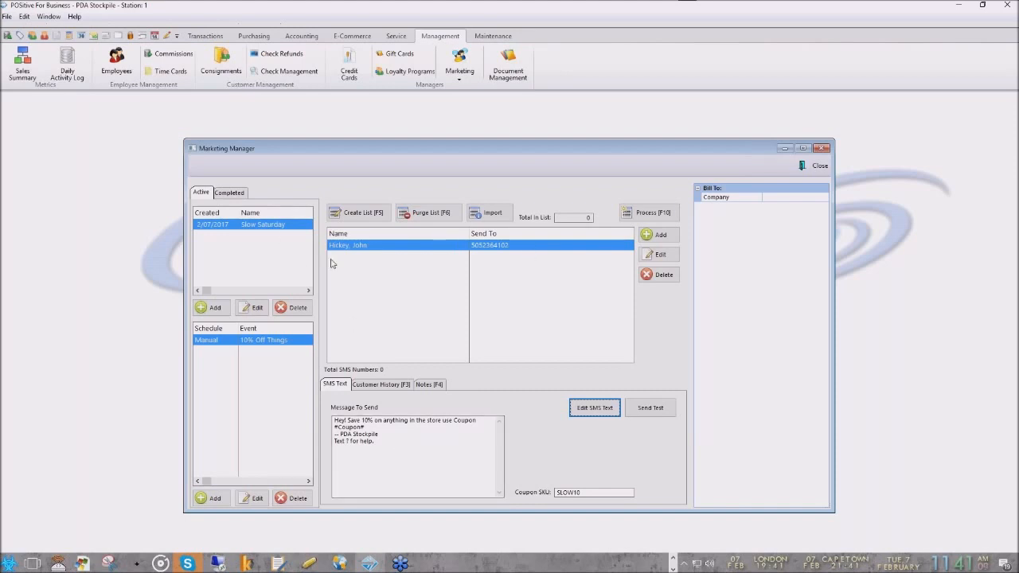
# Process the 10% Off Things event to send its text to the recipient list, and view the completed campaigns
pyautogui.click(644, 215)
pyautogui.click(484, 374)
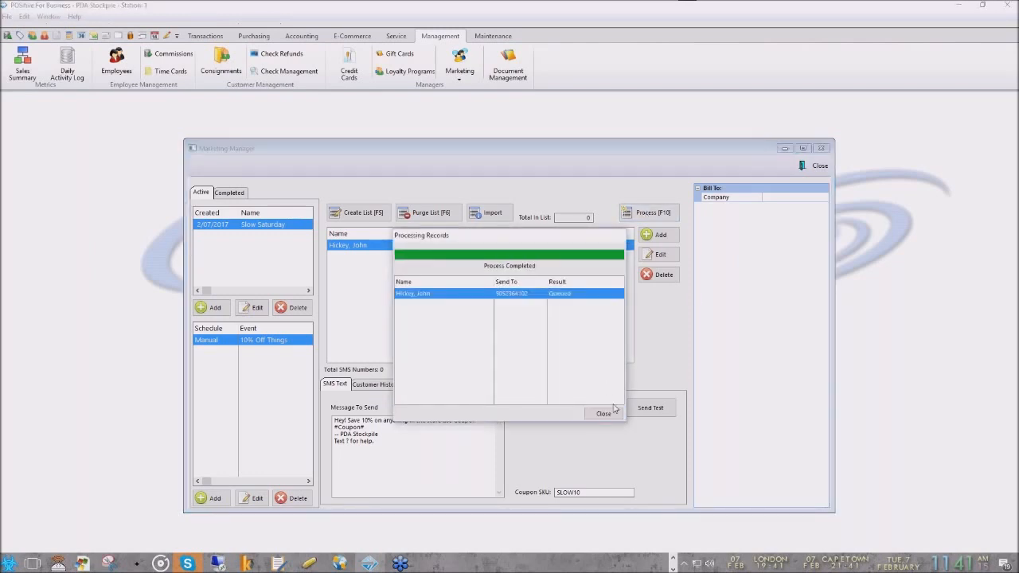
pyautogui.click(603, 413)
pyautogui.click(229, 194)
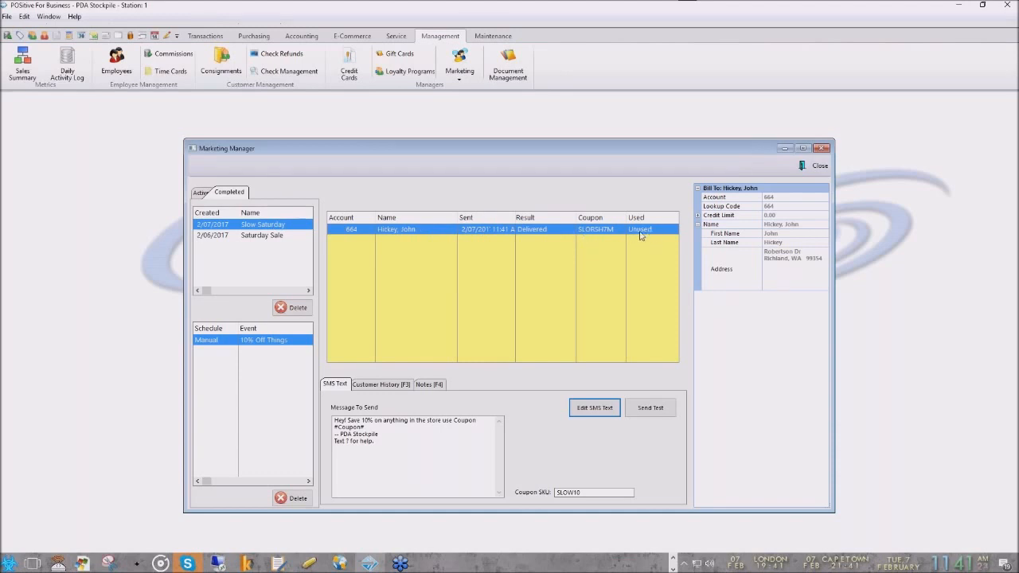
# Read the received coupon text in the Google Voice inbox, and return to the completed campaign in POSitive's Marketing Manager
pyautogui.moveTo(1018, 32); pyautogui.dragTo(439, 55)
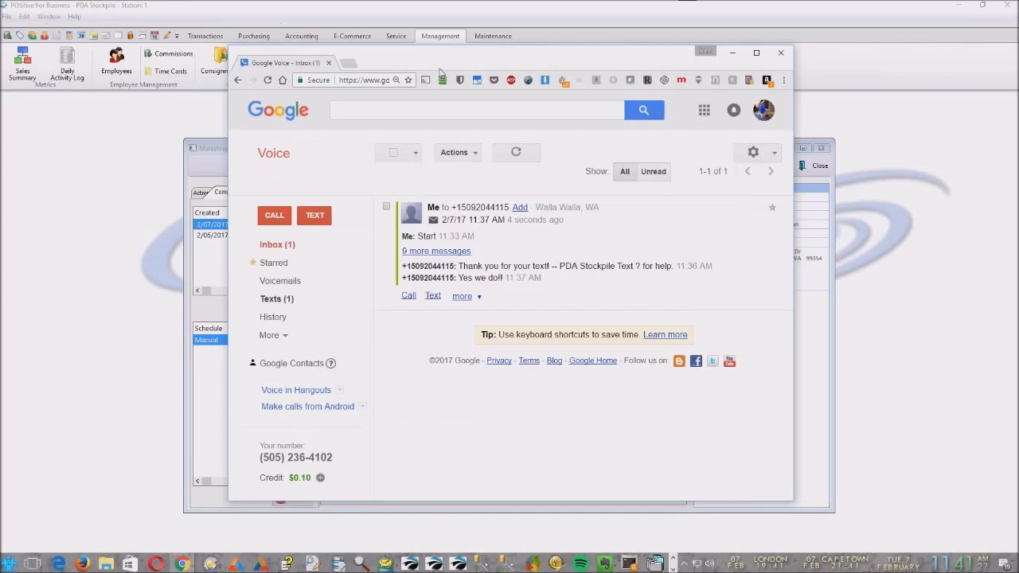
pyautogui.click(291, 248)
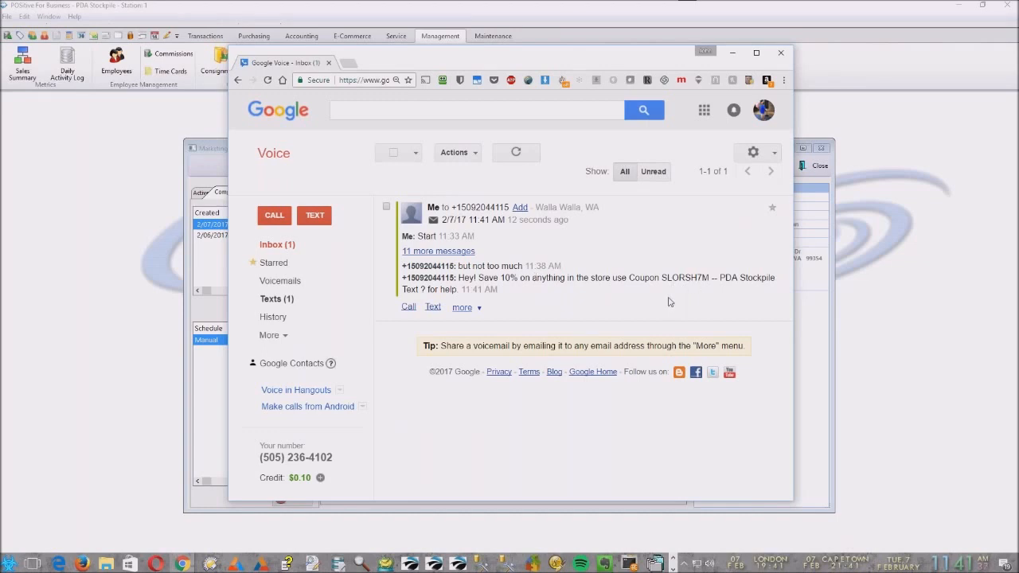
pyautogui.moveTo(514, 65); pyautogui.dragTo(1018, 127)
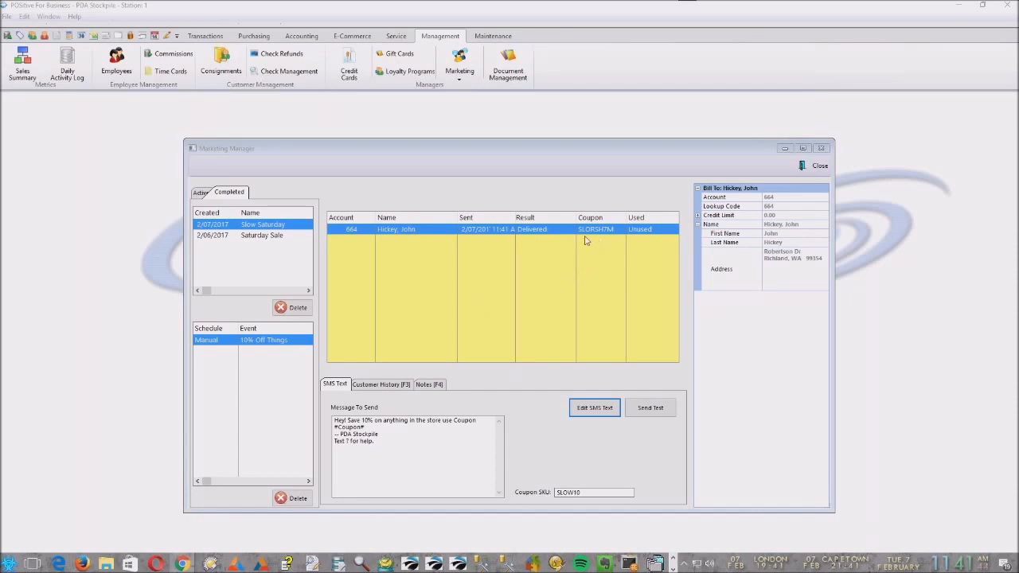